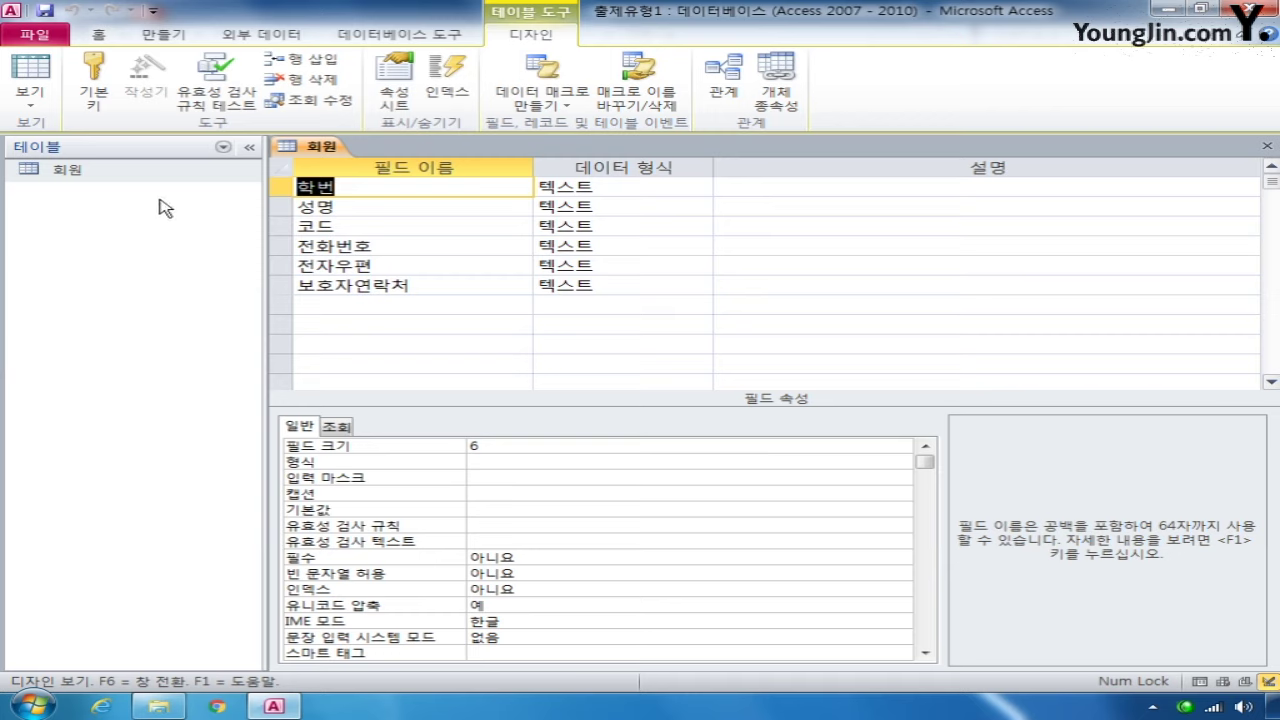
Review the 회원 table's records and its 학번 and 전화번호 fields in datasheet and design views
{"action": "left_click", "coordinate": [29, 75]}
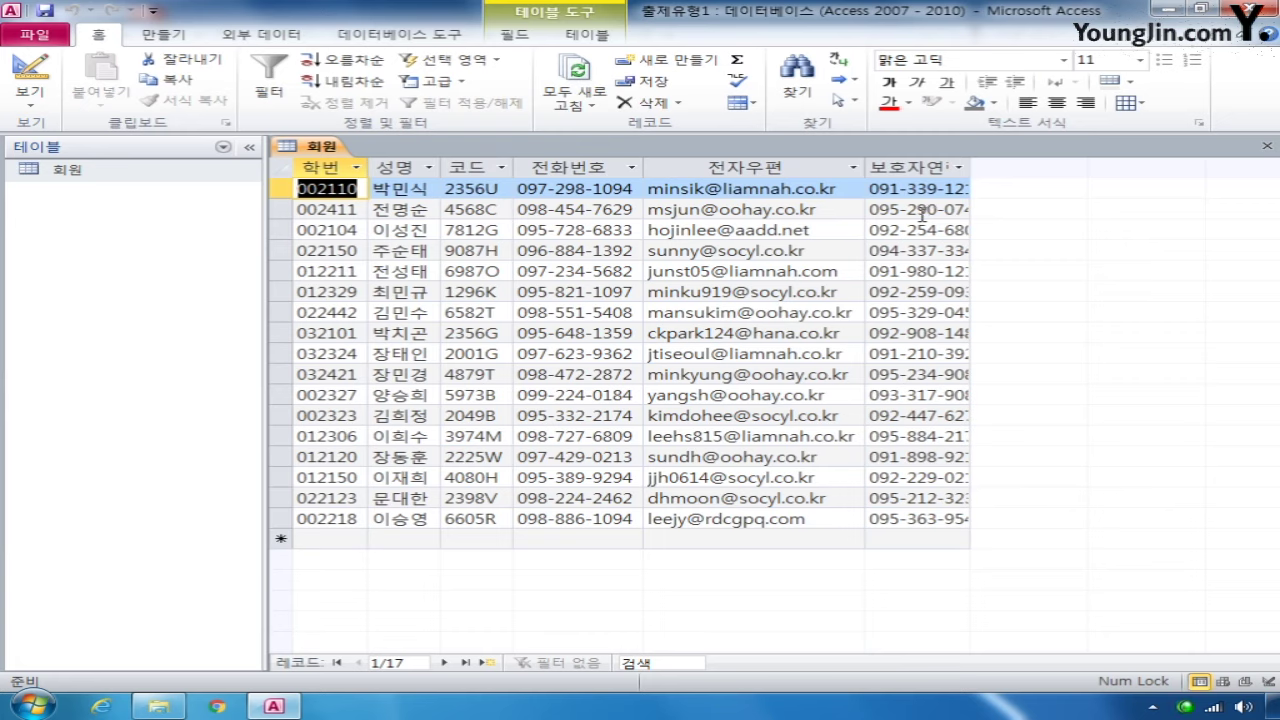
{"action": "left_click", "coordinate": [25, 75]}
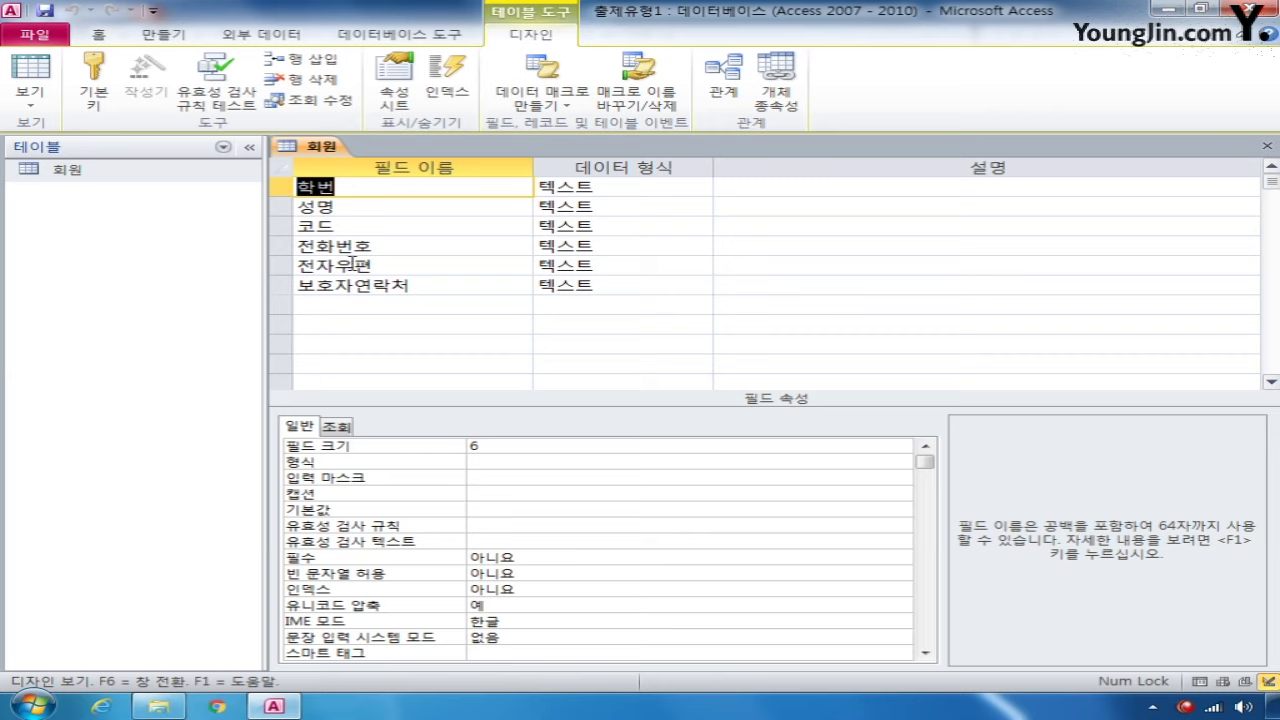
{"action": "left_click", "coordinate": [281, 186]}
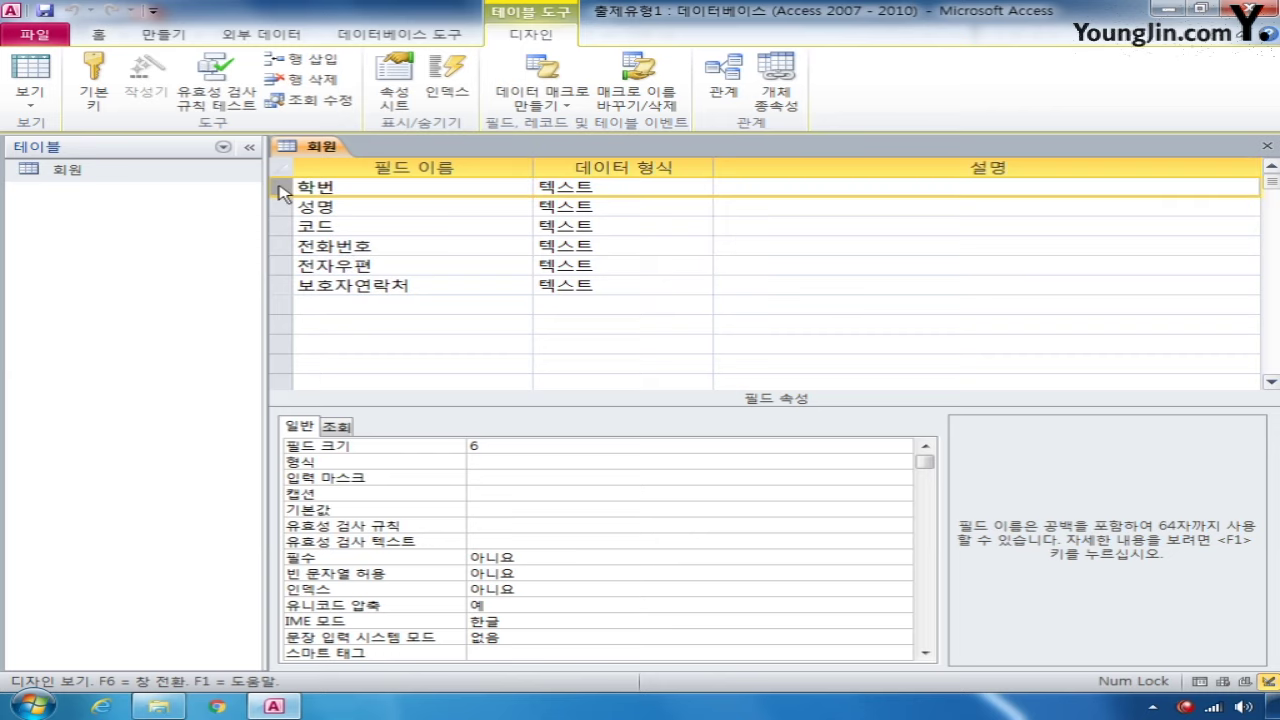
{"action": "left_click", "coordinate": [282, 246]}
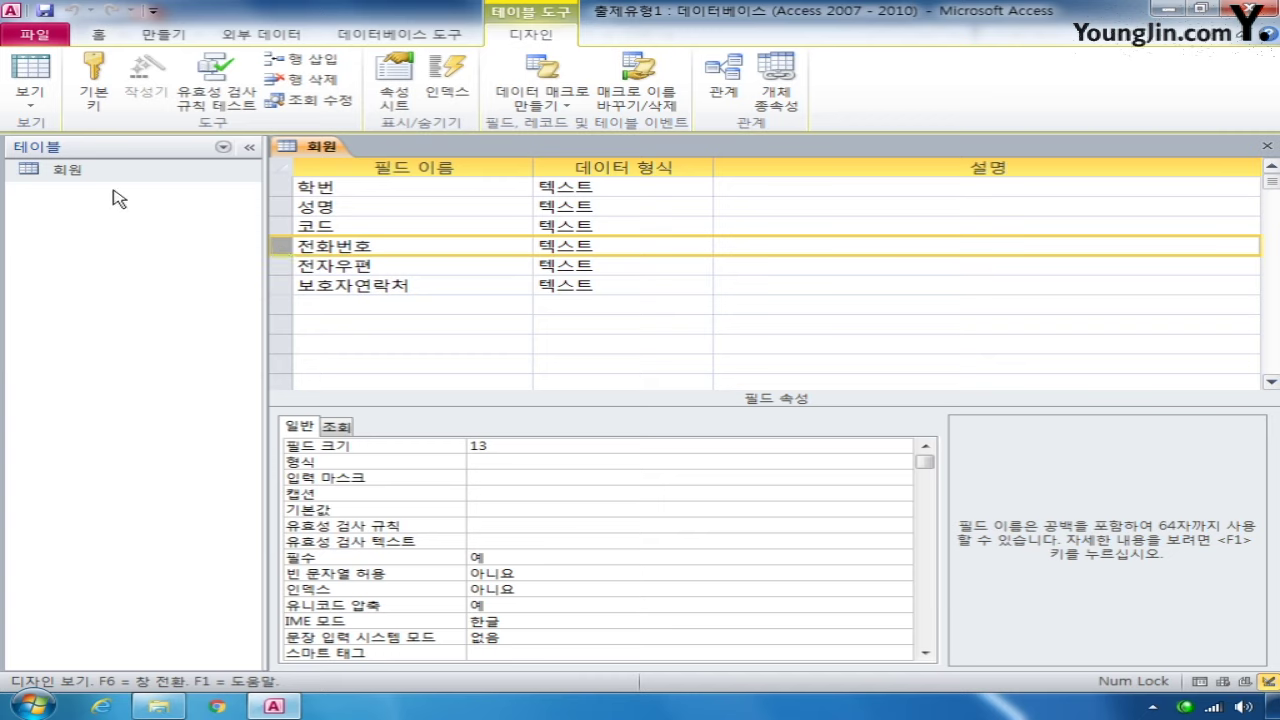
{"action": "double_click", "coordinate": [80, 172]}
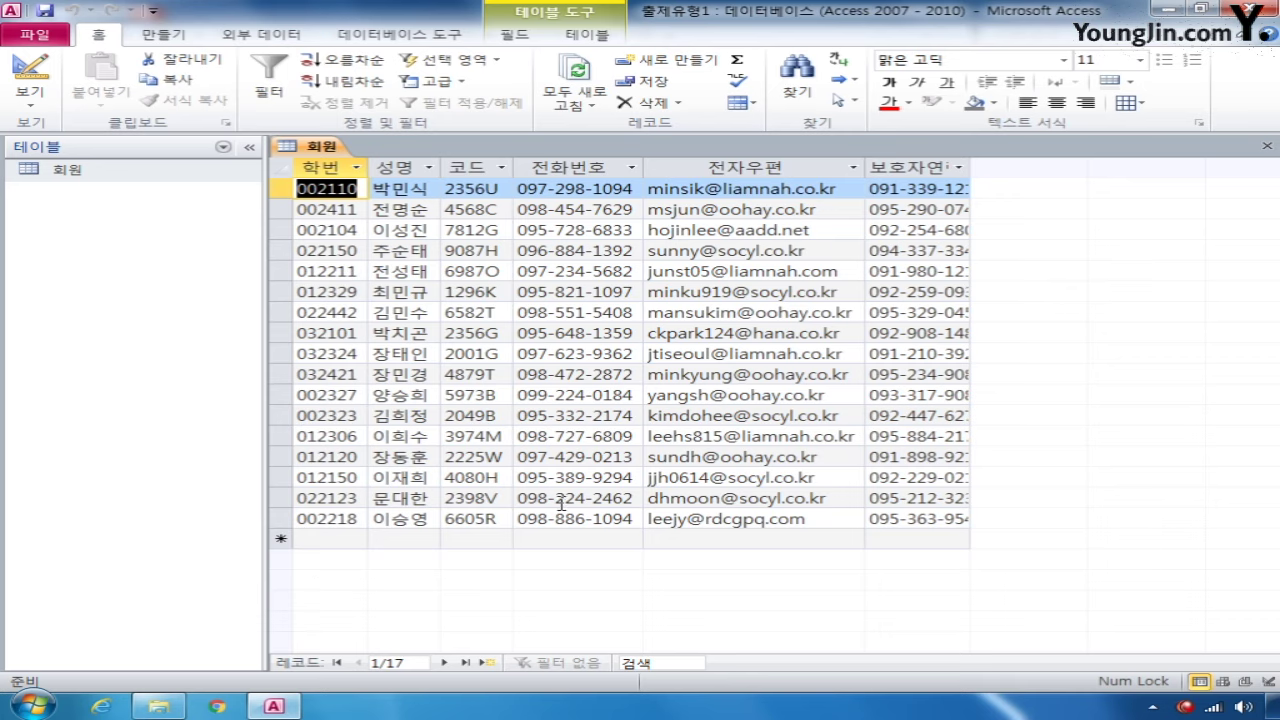
{"action": "left_click", "coordinate": [30, 72]}
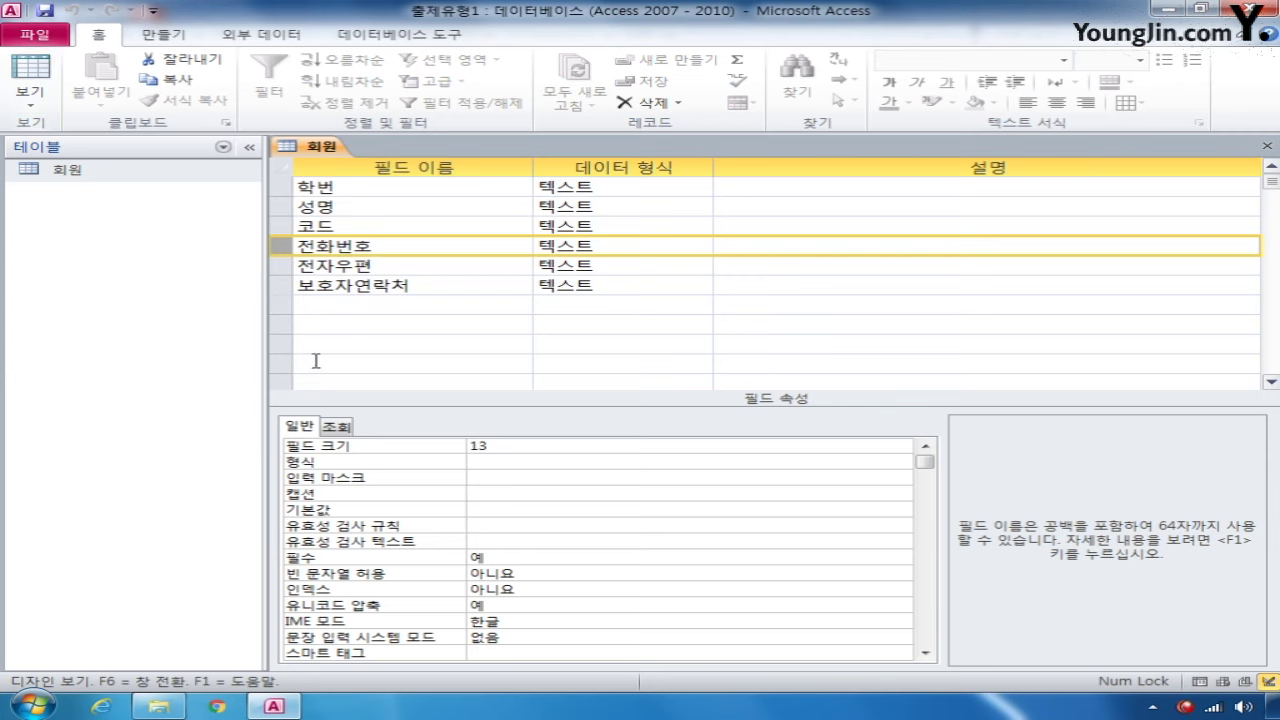
Set the 학번 and 전화번호 fields together as the 회원 table's primary key
{"action": "left_click", "coordinate": [281, 190]}
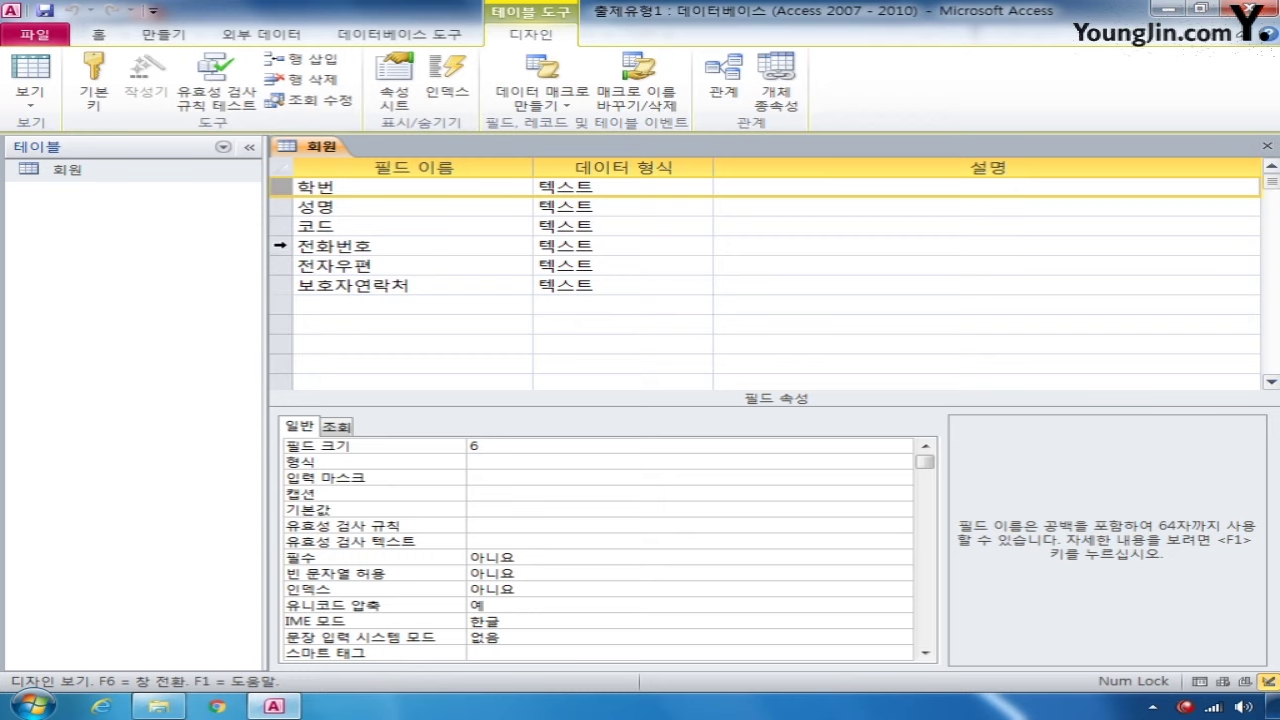
{"action": "left_click", "coordinate": [281, 245]}
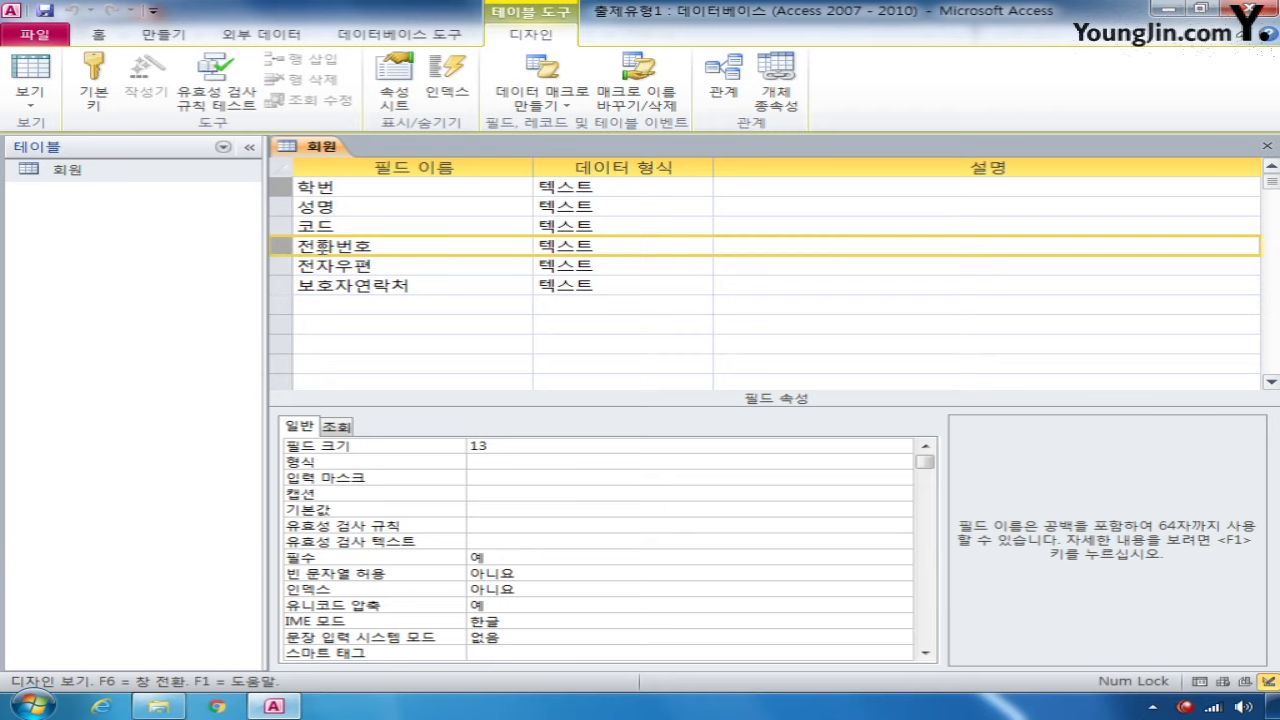
{"action": "left_click", "coordinate": [96, 105]}
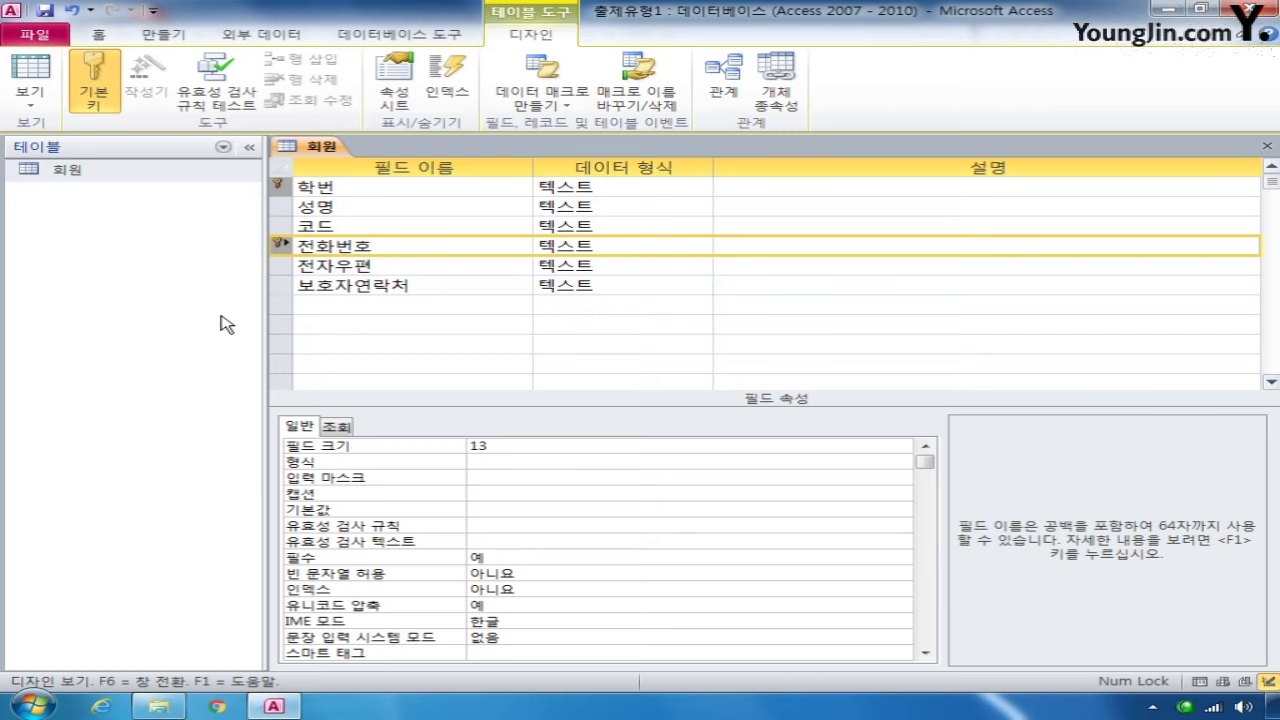
Enter an input mask for the 코드 field with four required digits (0000) and one required letter (L) forced to uppercase (>)
{"action": "left_click", "coordinate": [281, 265]}
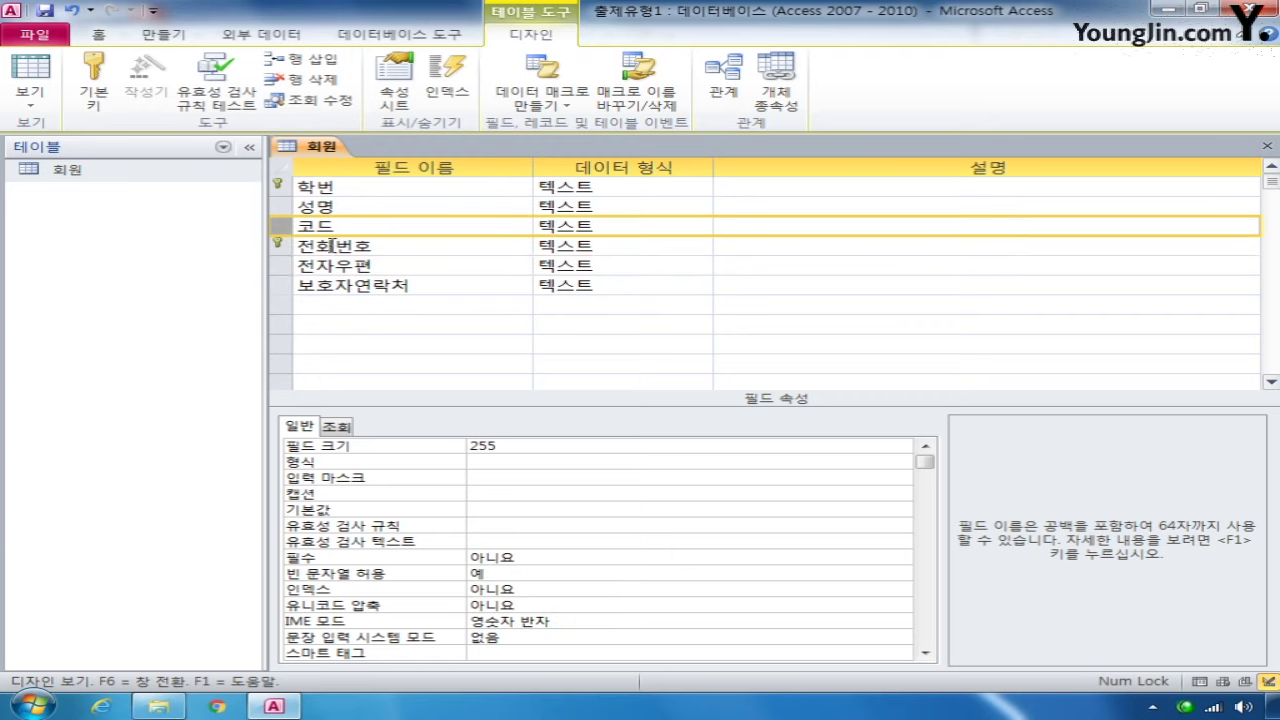
{"action": "left_click", "coordinate": [281, 225]}
{"action": "left_click", "coordinate": [501, 478]}
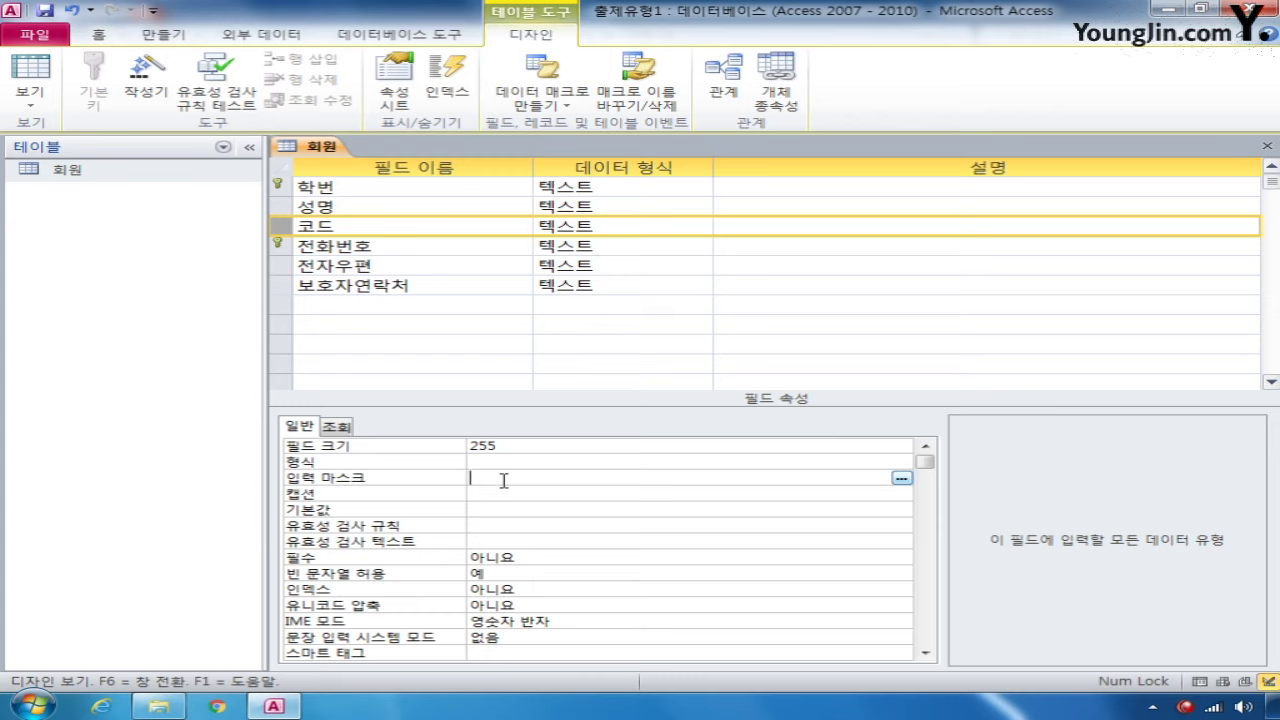
{"action": "type", "text": "0000"}
{"action": "type", "text": "L"}
{"action": "type", "text": ">"}
{"action": "left_click_drag", "start_coordinate": [506, 478], "coordinate": [466, 477]}
{"action": "left_click_drag", "start_coordinate": [506, 478], "coordinate": [521, 481]}
{"action": "key", "text": "Left"}
{"action": "key", "text": "Left"}
{"action": "key", "text": "Left"}
Close the 회원 table and save its design changes
{"action": "left_click", "coordinate": [281, 285]}
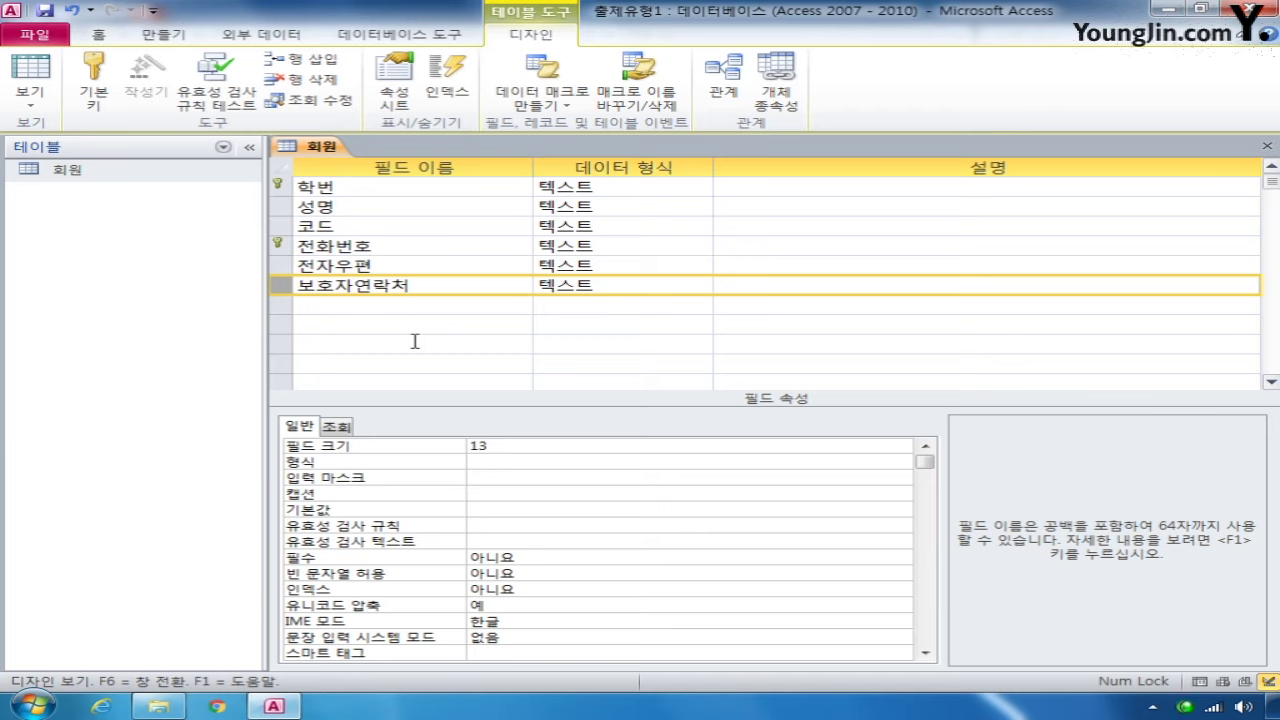
{"action": "left_click", "coordinate": [507, 533]}
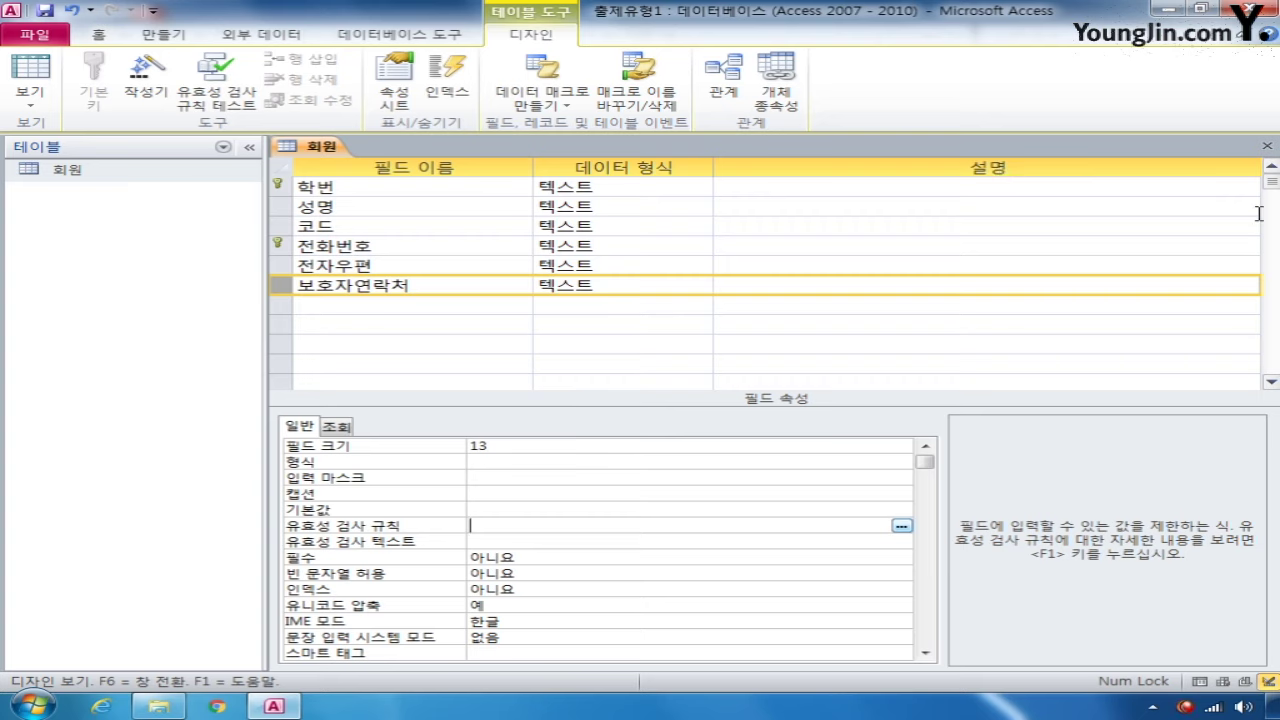
{"action": "left_click", "coordinate": [1268, 149]}
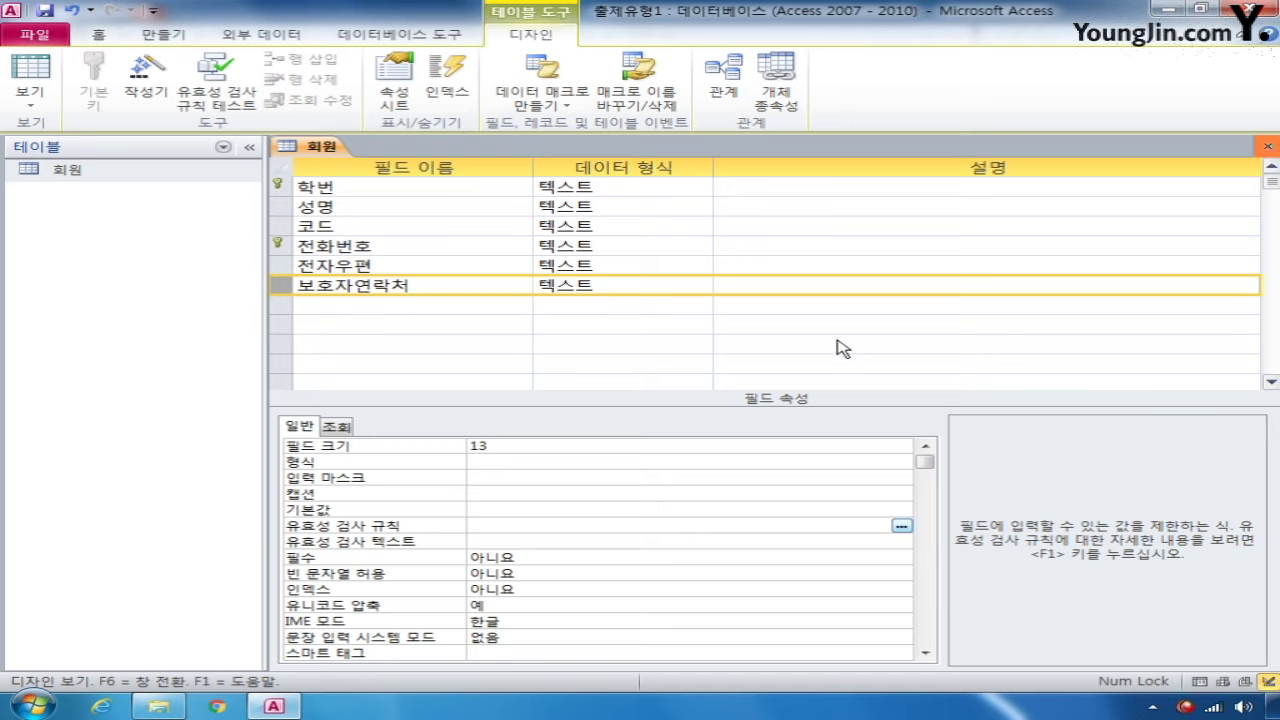
{"action": "left_click", "coordinate": [1269, 146]}
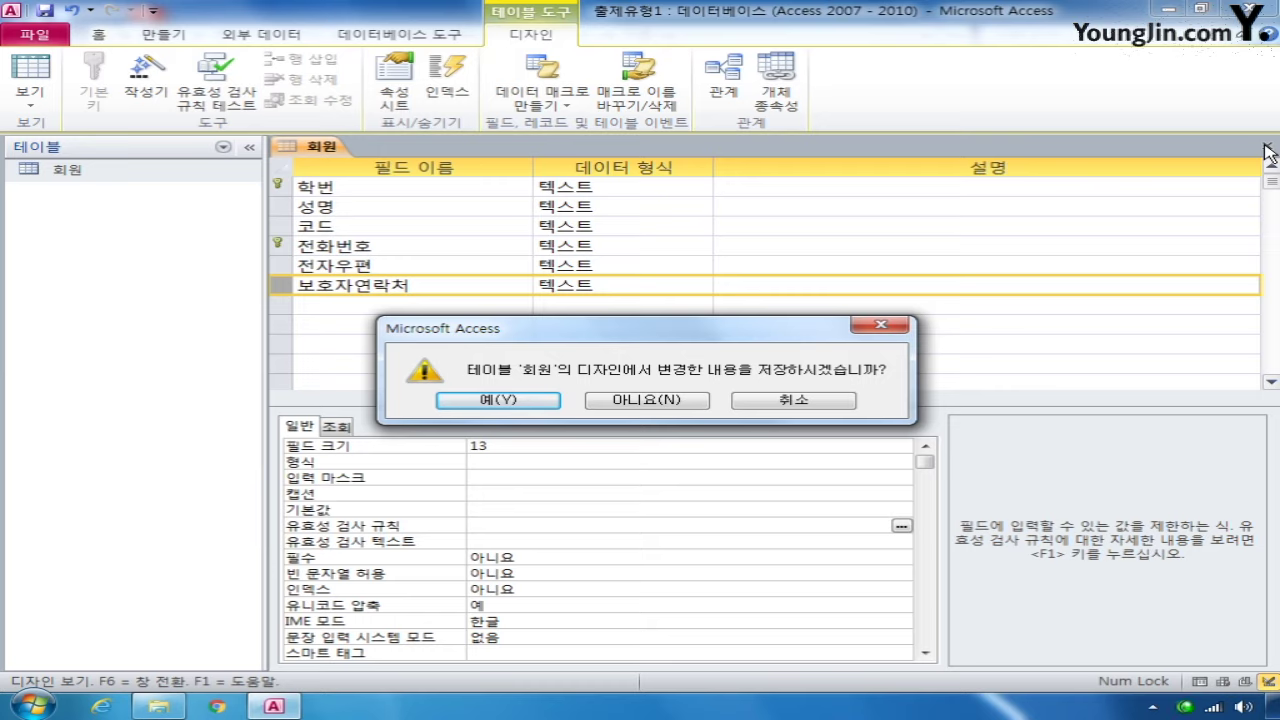
{"action": "left_click", "coordinate": [500, 400]}
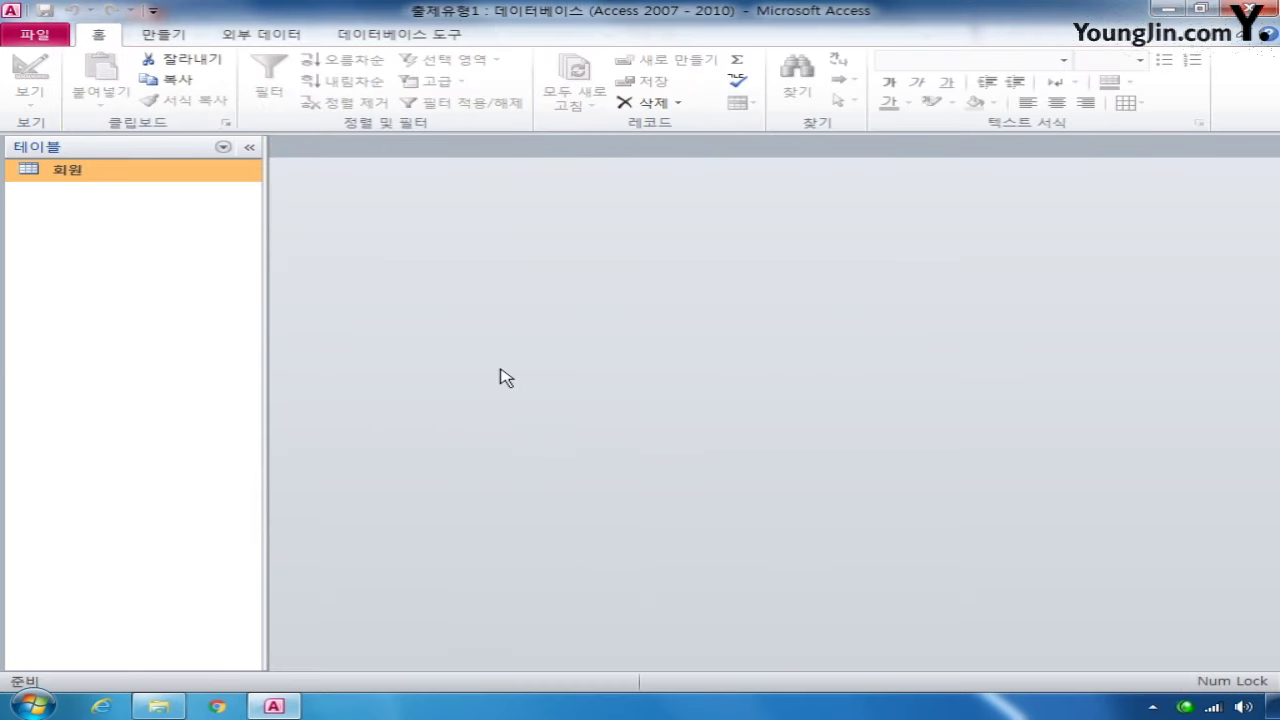
Reopen the 회원 table in datasheet view and widen the 보호자연락처 column to fit its full contents
{"action": "right_click", "coordinate": [117, 175]}
{"action": "left_click", "coordinate": [174, 208]}
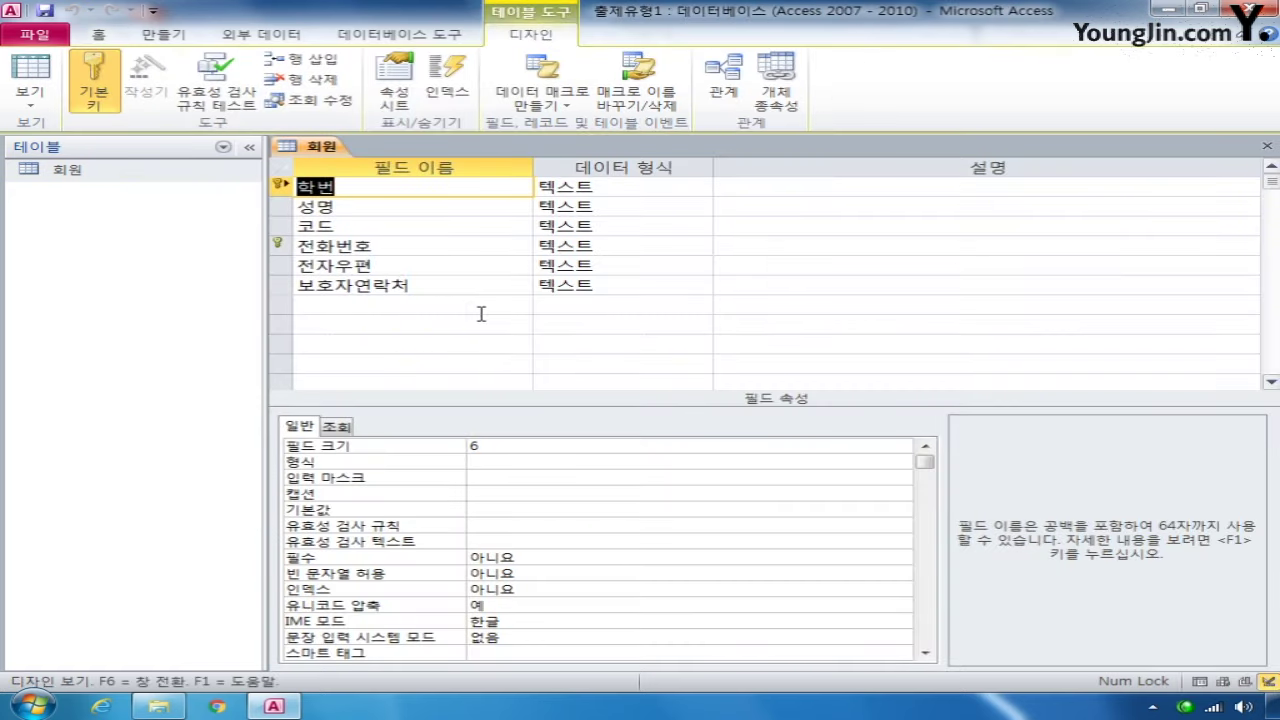
{"action": "left_click", "coordinate": [1267, 145]}
{"action": "double_click", "coordinate": [68, 172]}
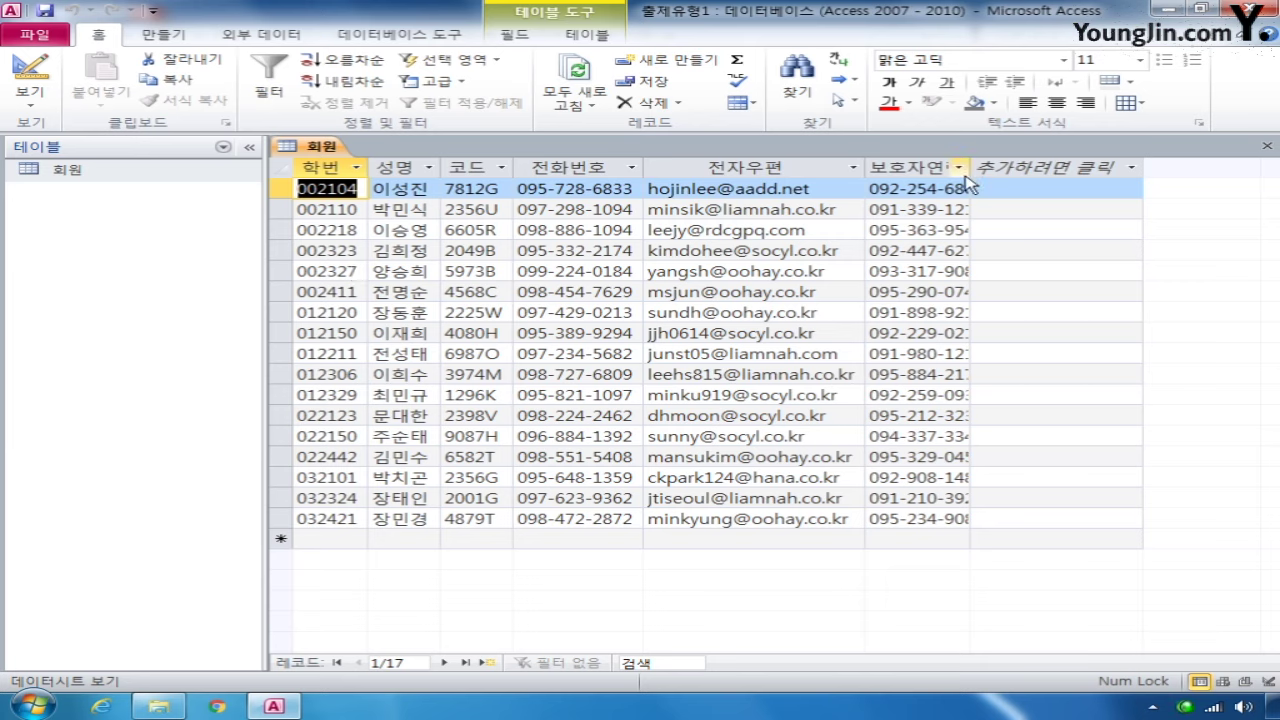
{"action": "left_click_drag", "start_coordinate": [970, 162], "coordinate": [1054, 162]}
Examine the leading three digits and the remaining format of the 보호자연락처 values in the records
{"action": "left_click", "coordinate": [1068, 167]}
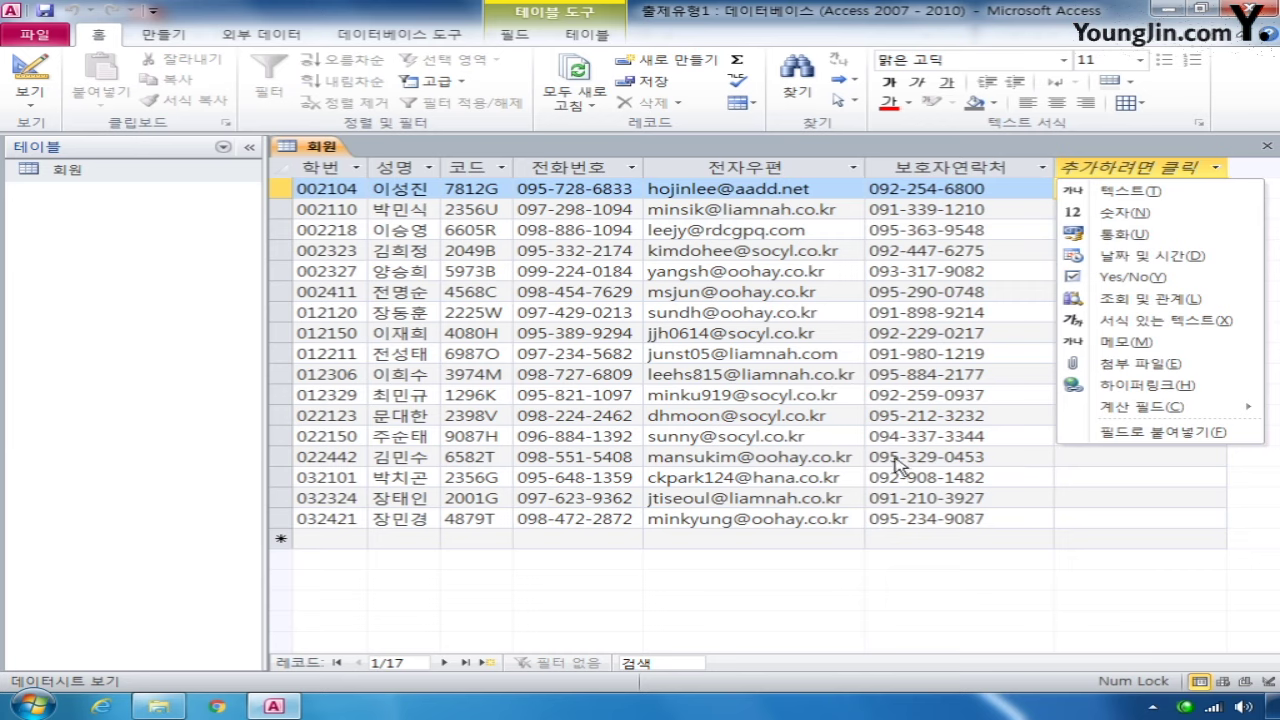
{"action": "left_click", "coordinate": [957, 188]}
{"action": "left_click", "coordinate": [957, 188]}
{"action": "left_click_drag", "start_coordinate": [957, 188], "coordinate": [986, 188]}
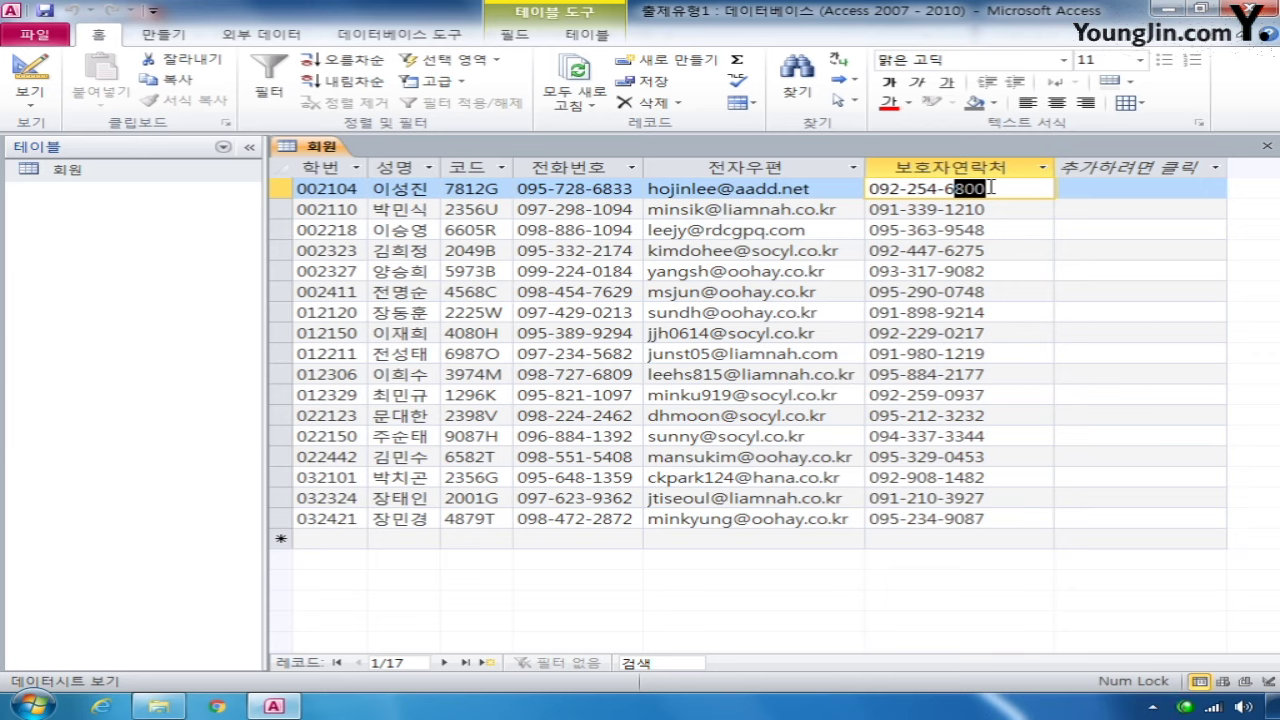
{"action": "left_click", "coordinate": [898, 188]}
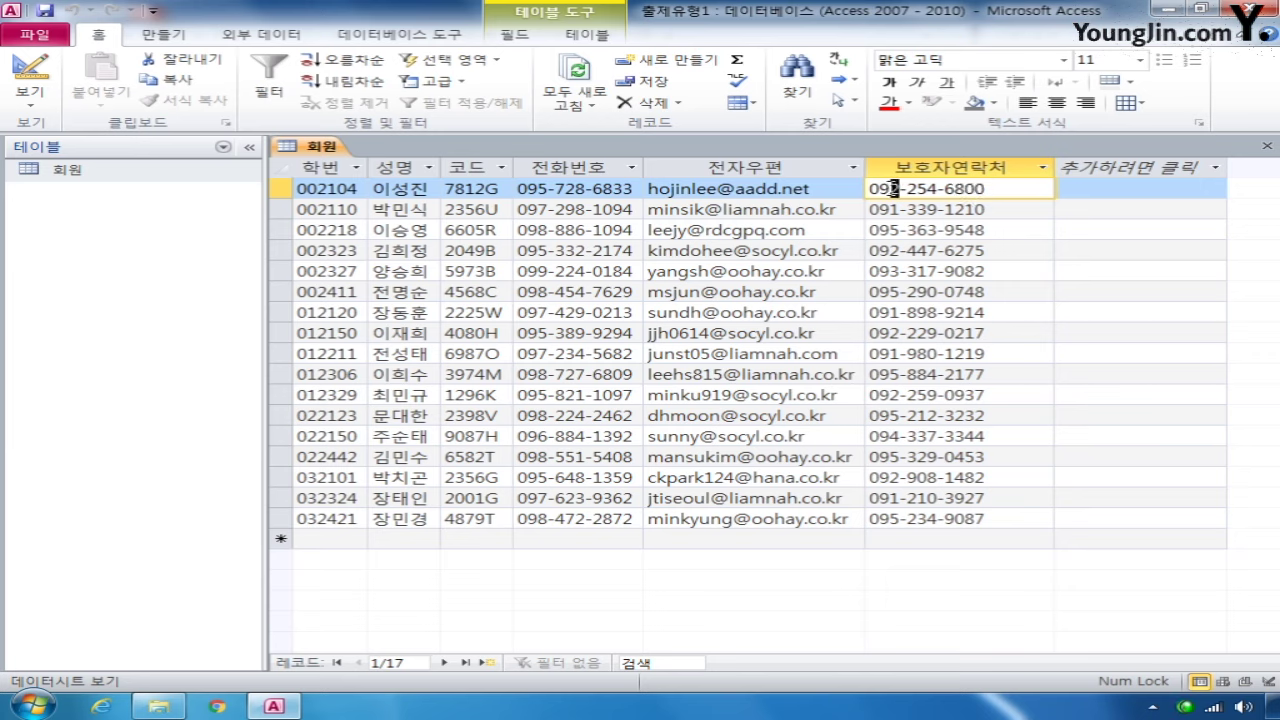
{"action": "double_click", "coordinate": [895, 188]}
{"action": "left_click", "coordinate": [898, 540]}
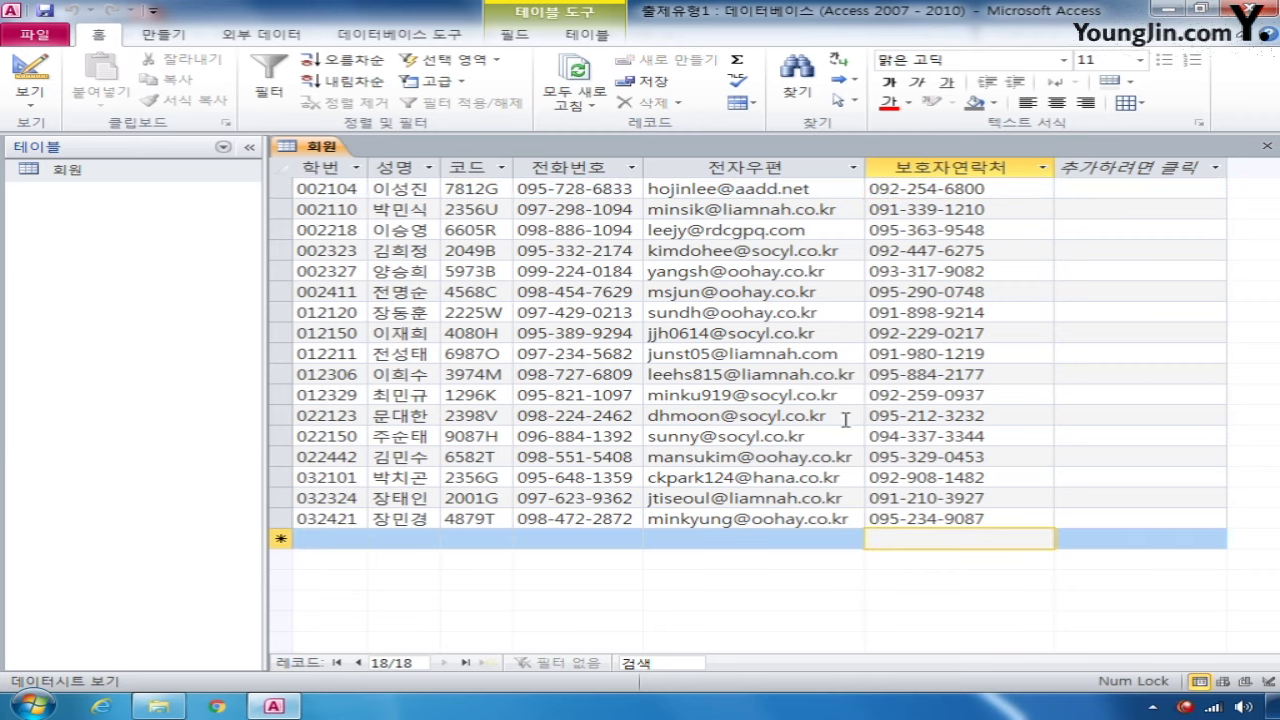
Return the 회원 table to design view with the 보호자연락처 field selected, rechecking its records in the datasheet
{"action": "right_click", "coordinate": [87, 173]}
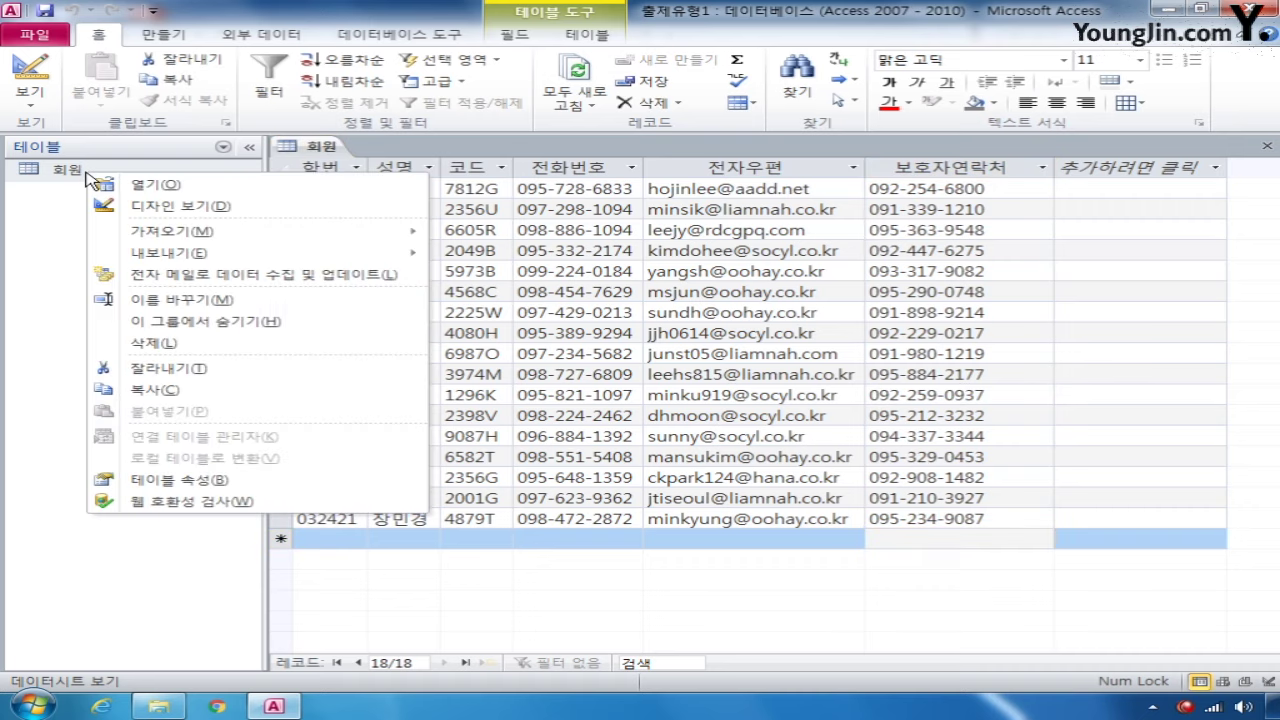
{"action": "left_click", "coordinate": [146, 205]}
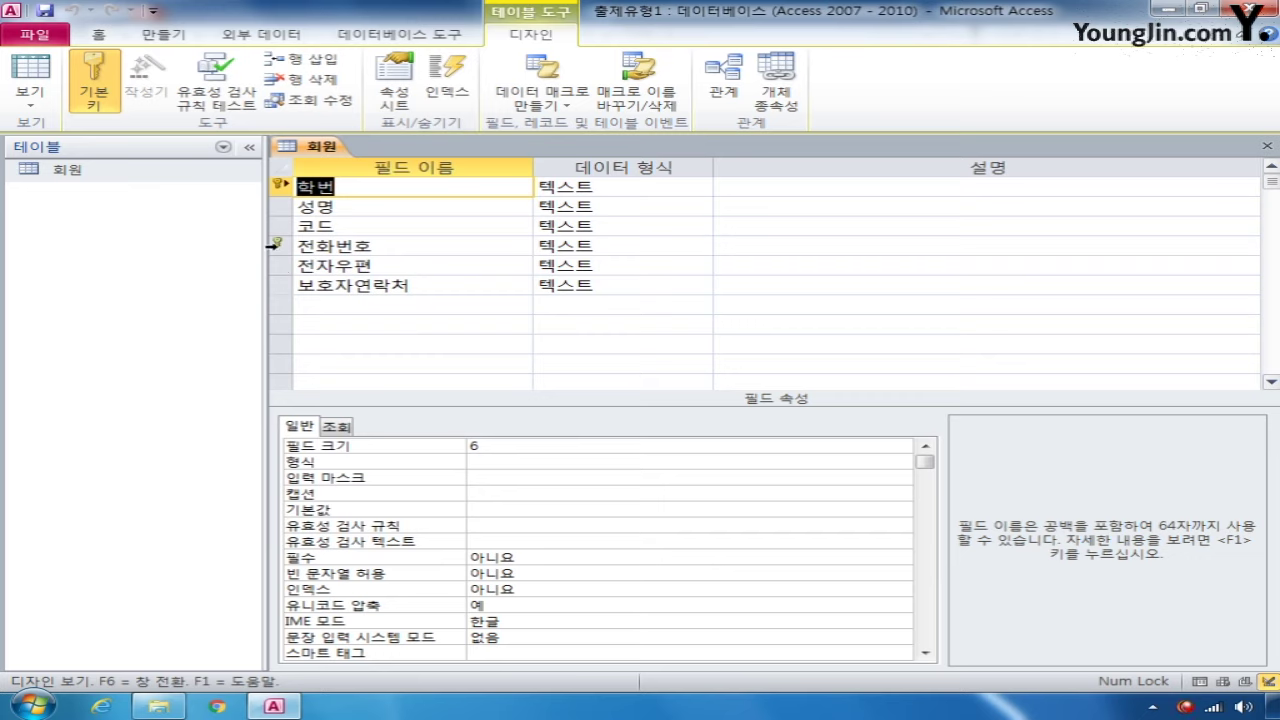
{"action": "left_click", "coordinate": [281, 286]}
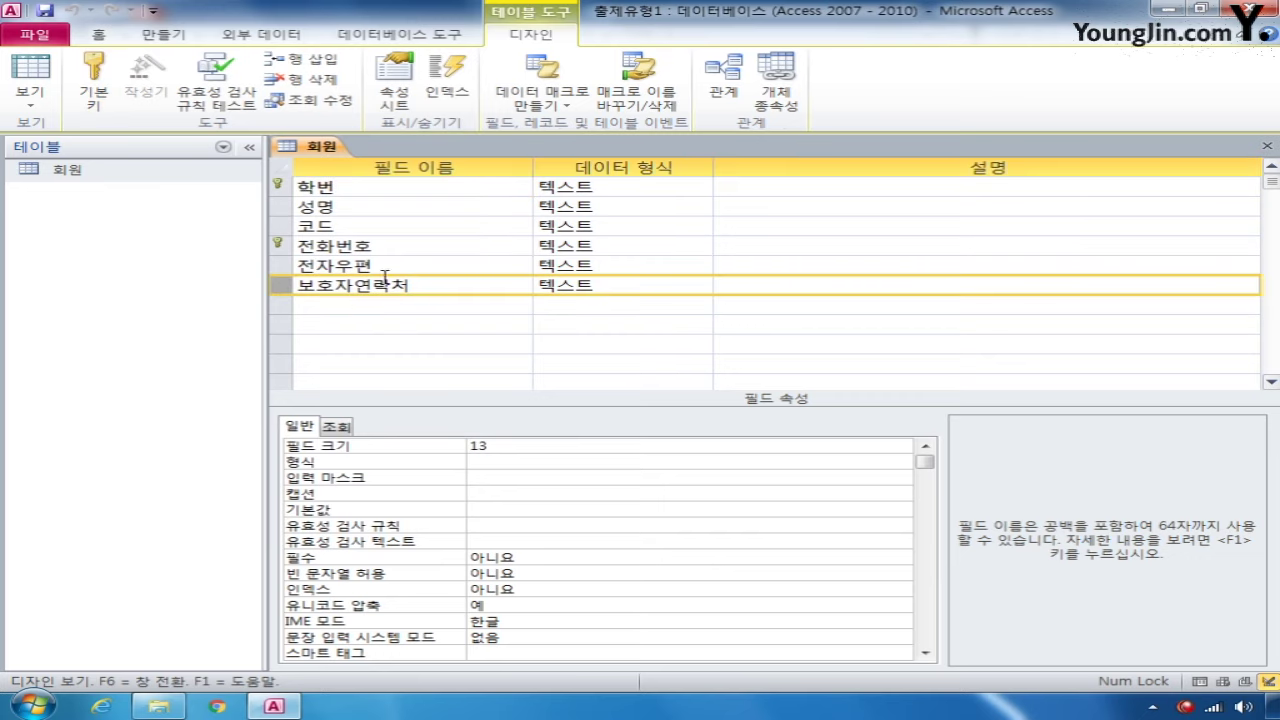
{"action": "double_click", "coordinate": [70, 170]}
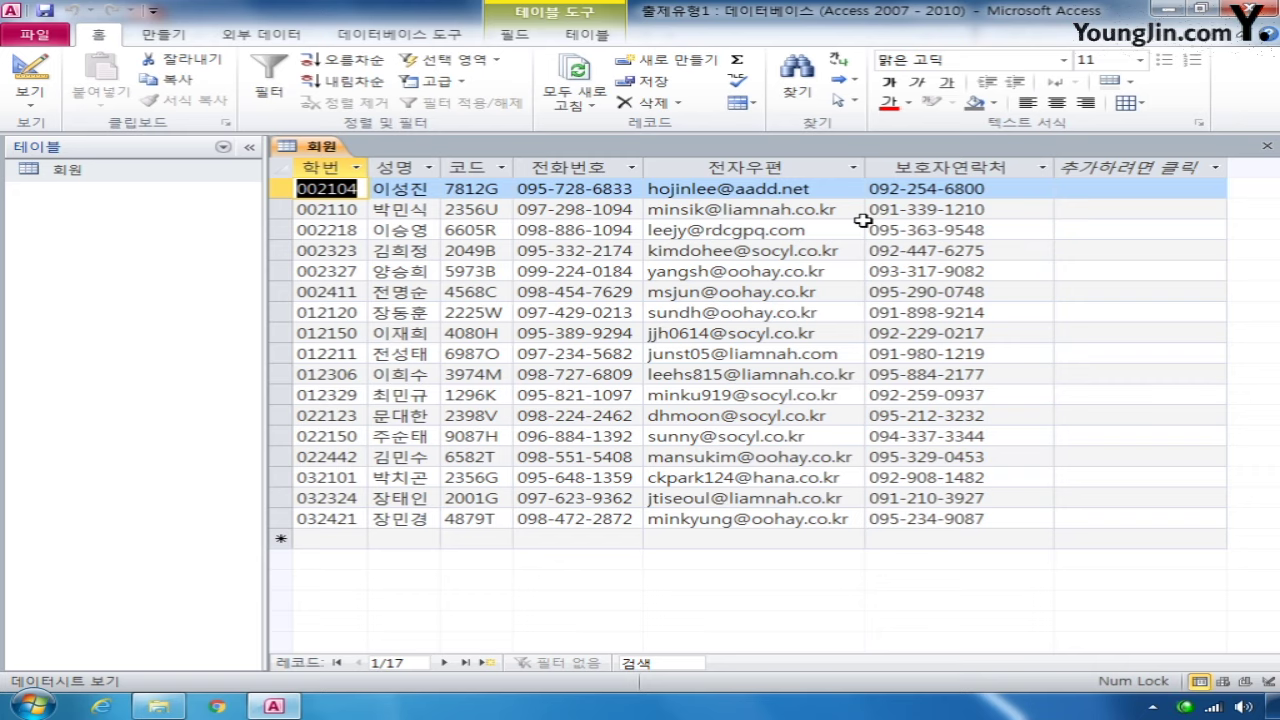
{"action": "right_click", "coordinate": [80, 168]}
{"action": "left_click", "coordinate": [143, 201]}
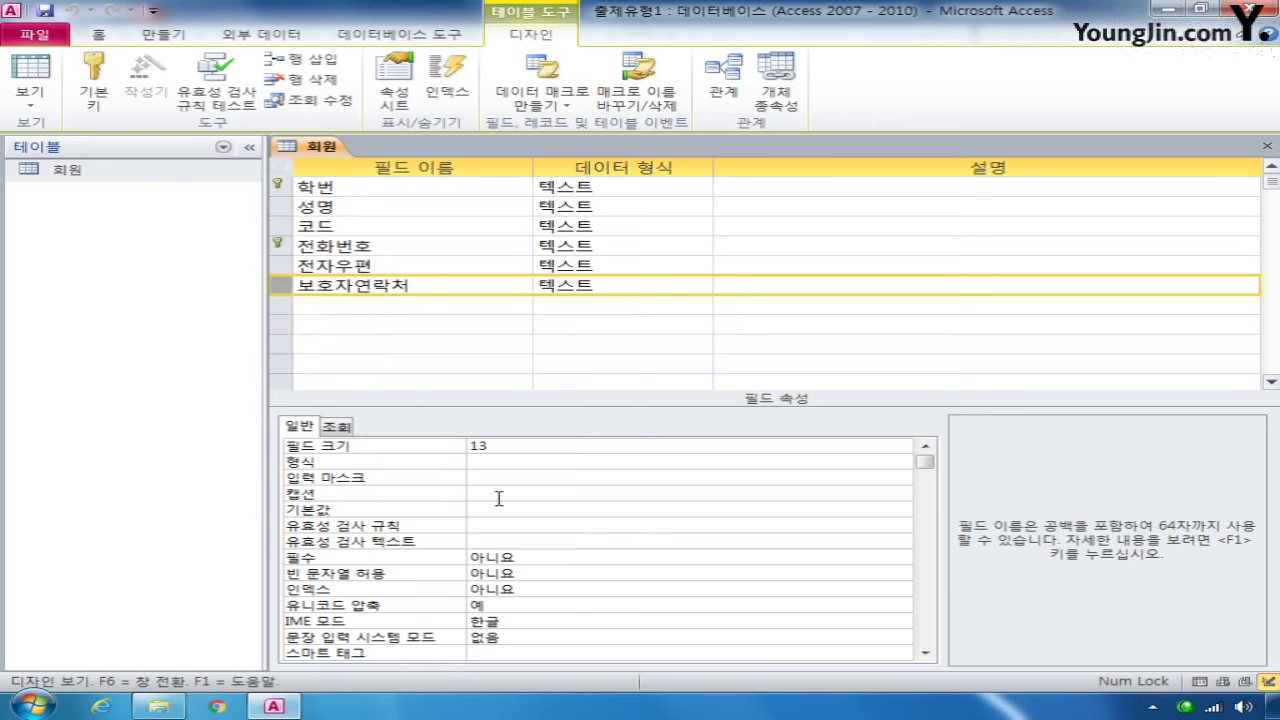
Start the 보호자연락처 field's validation rule with the condition left([보호자연락처],3)>=0
{"action": "left_click", "coordinate": [501, 527]}
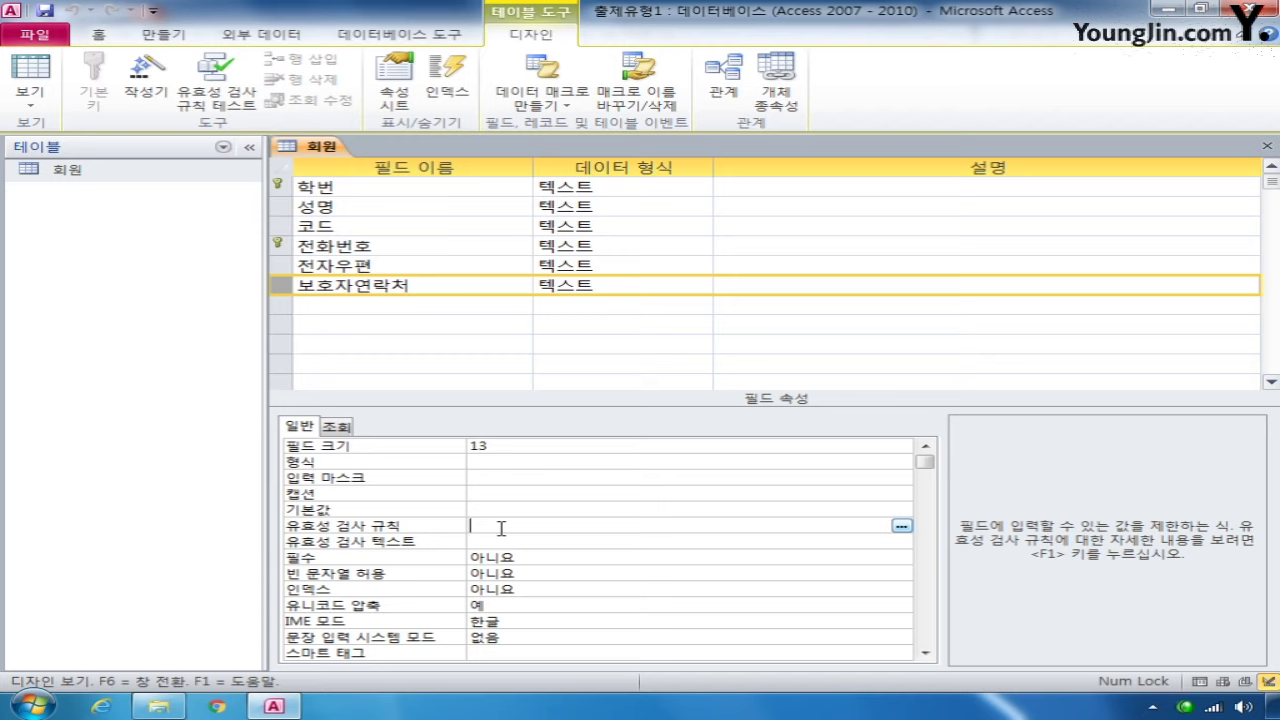
{"action": "type", "text": "ㅣ"}
{"action": "key", "text": "BackSpace"}
{"action": "type", "text": "left"}
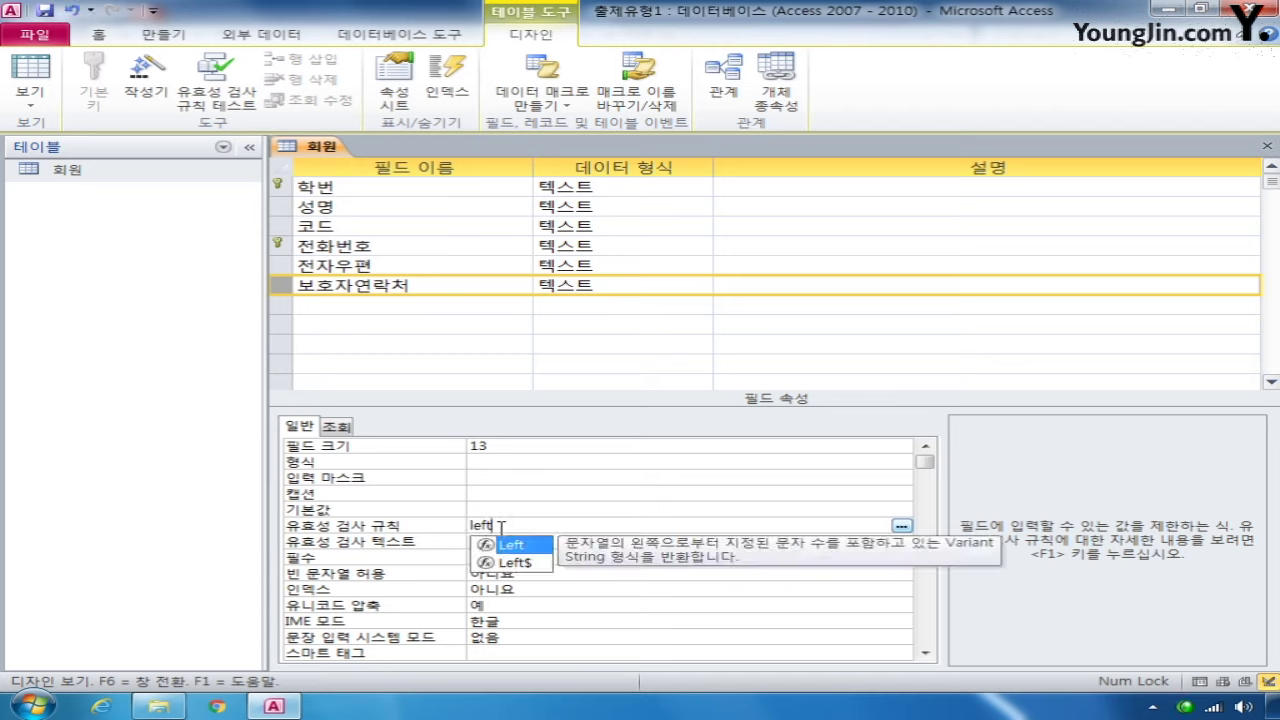
{"action": "type", "text": "("}
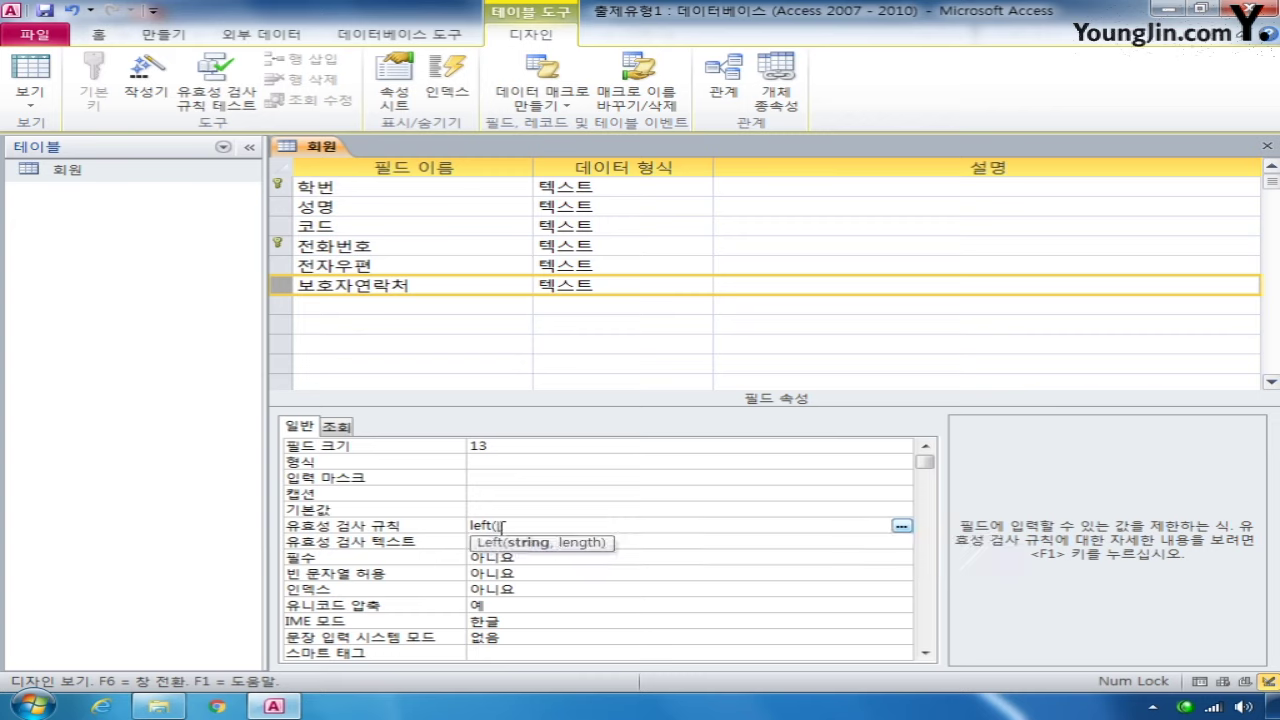
{"action": "type", "text": "[보호자연락처"}
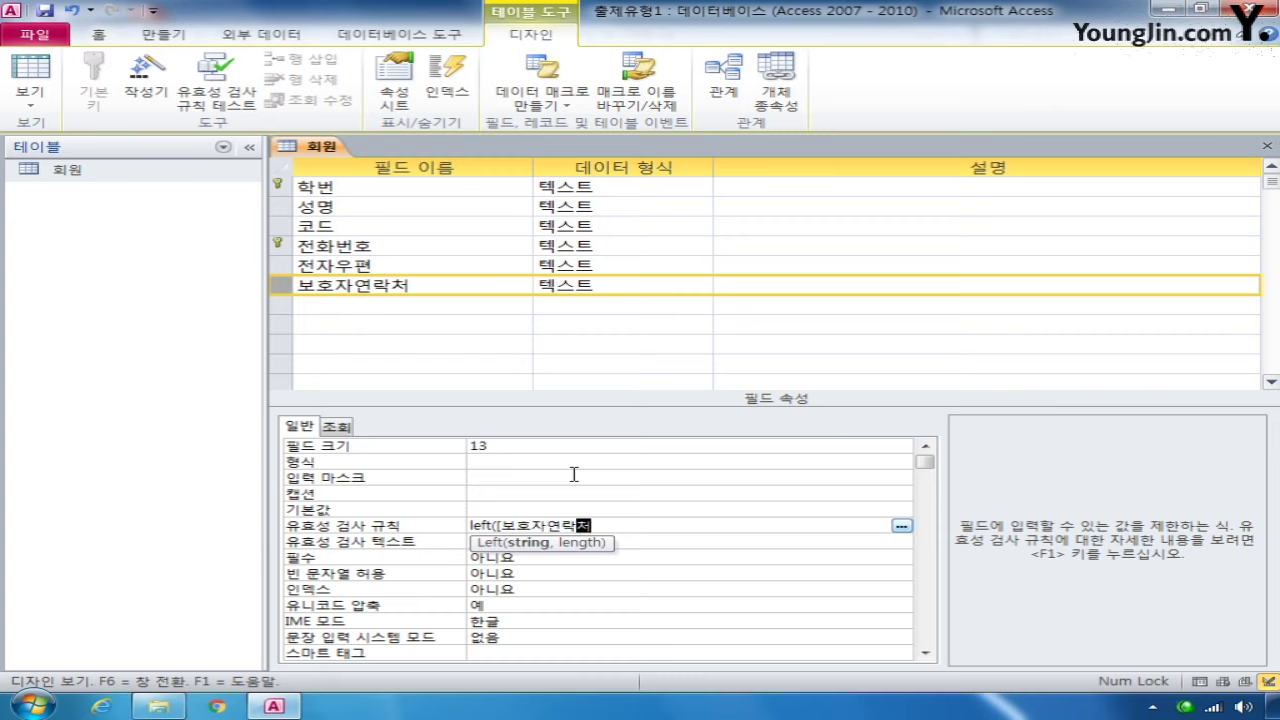
{"action": "type", "text": "],3"}
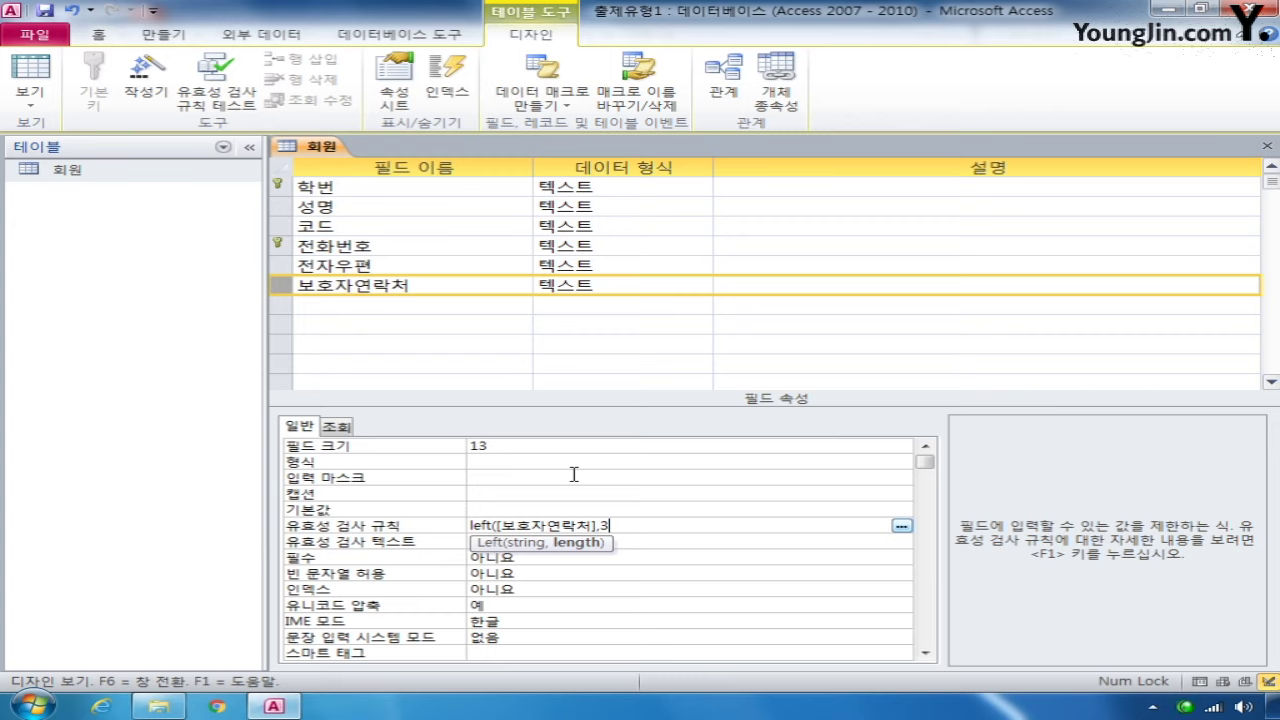
{"action": "type", "text": ")"}
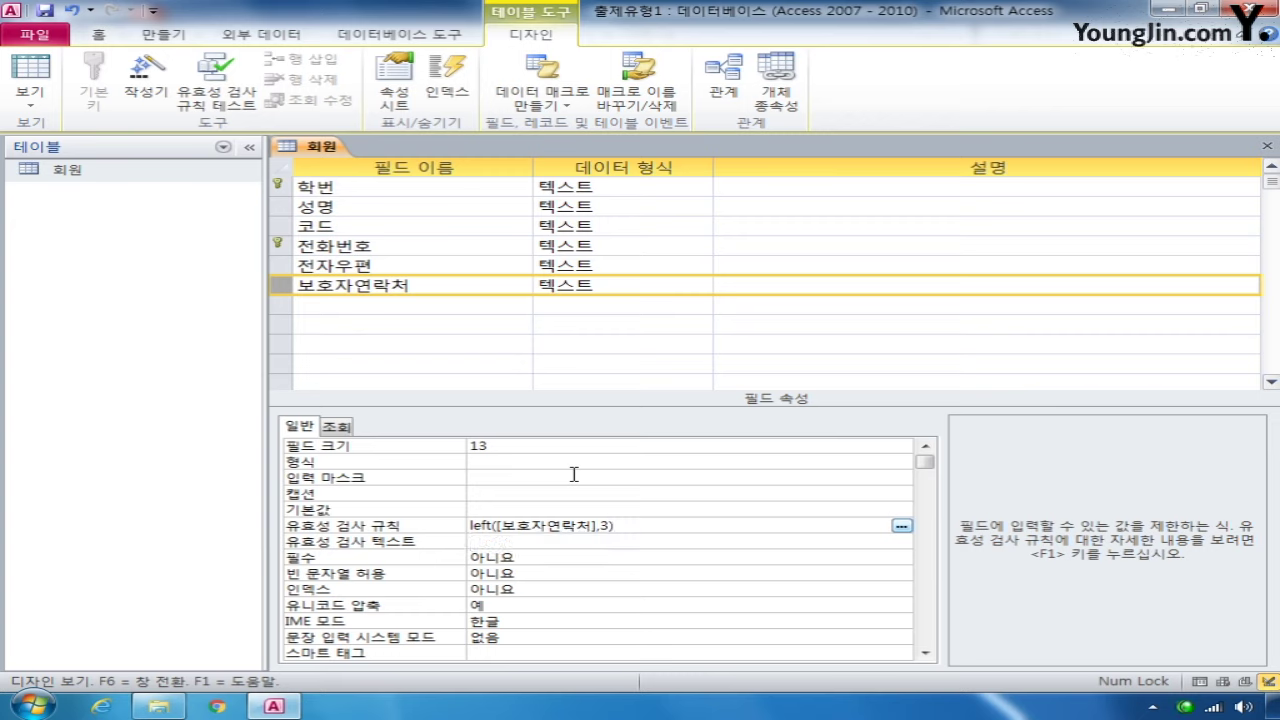
{"action": "type", "text": ">=0"}
Complete the 보호자연락처 validation rule by adding the condition and left([보호자연락처],3)<=100
{"action": "type", "text": " 무"}
{"action": "key", "text": "BackSpace"}
{"action": "key", "text": "BackSpace"}
{"action": "type", "text": "adn"}
{"action": "key", "text": "BackSpace"}
{"action": "key", "text": "BackSpace"}
{"action": "type", "text": "nd"}
{"action": "type", "text": "left"}
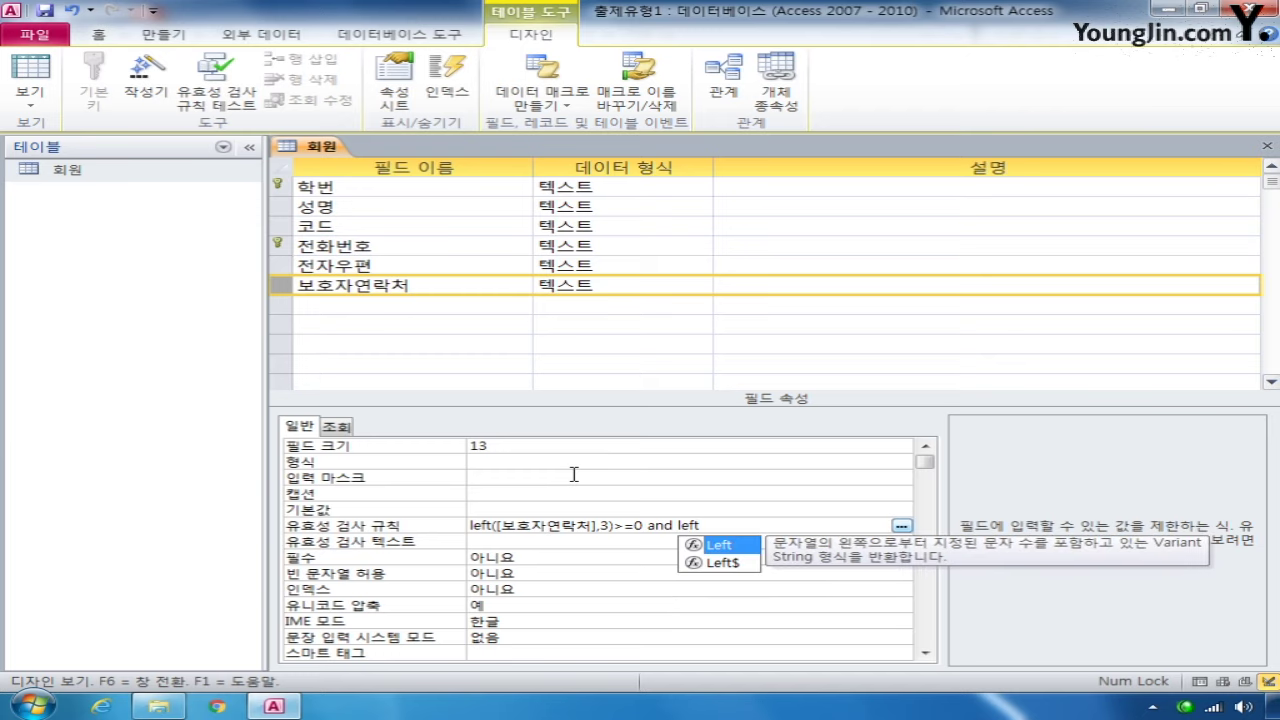
{"action": "type", "text": "([보호자연락처"}
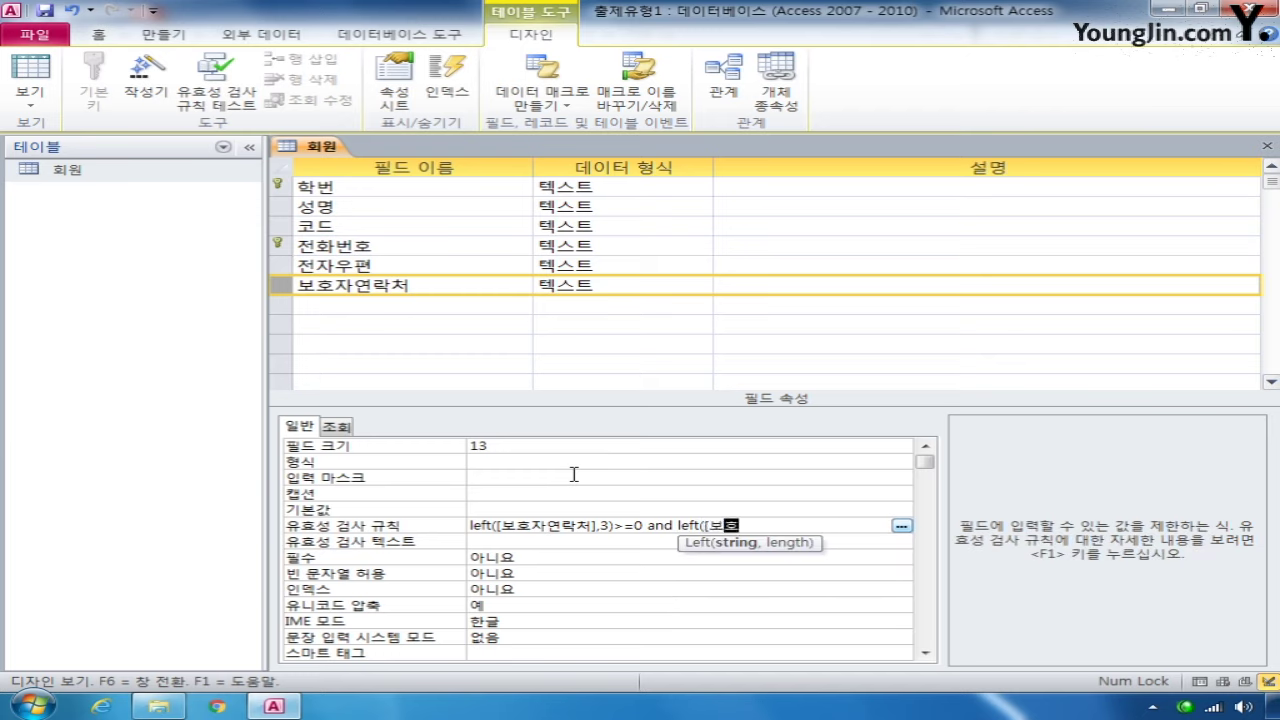
{"action": "type", "text": "],3"}
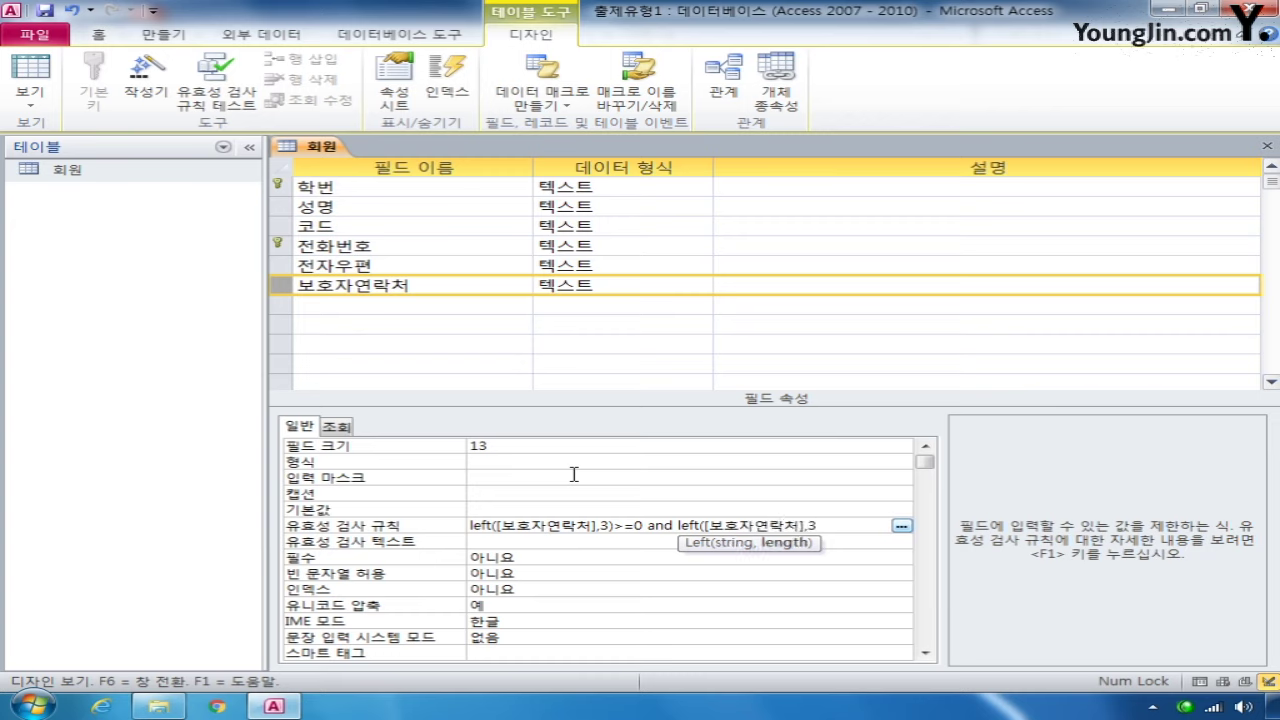
{"action": "type", "text": ")<="}
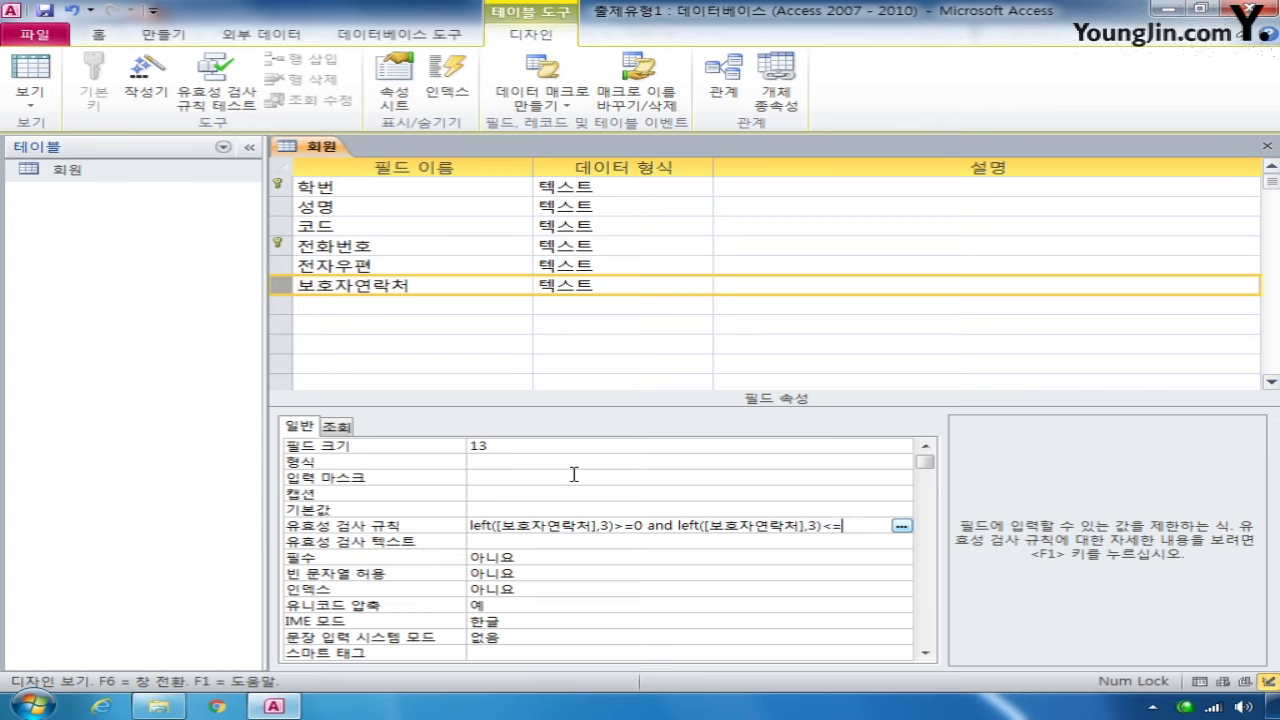
{"action": "type", "text": "100"}
Set the 보호자연락처 field's validation text to "국번이 불분명합니다."
{"action": "left_click", "coordinate": [501, 543]}
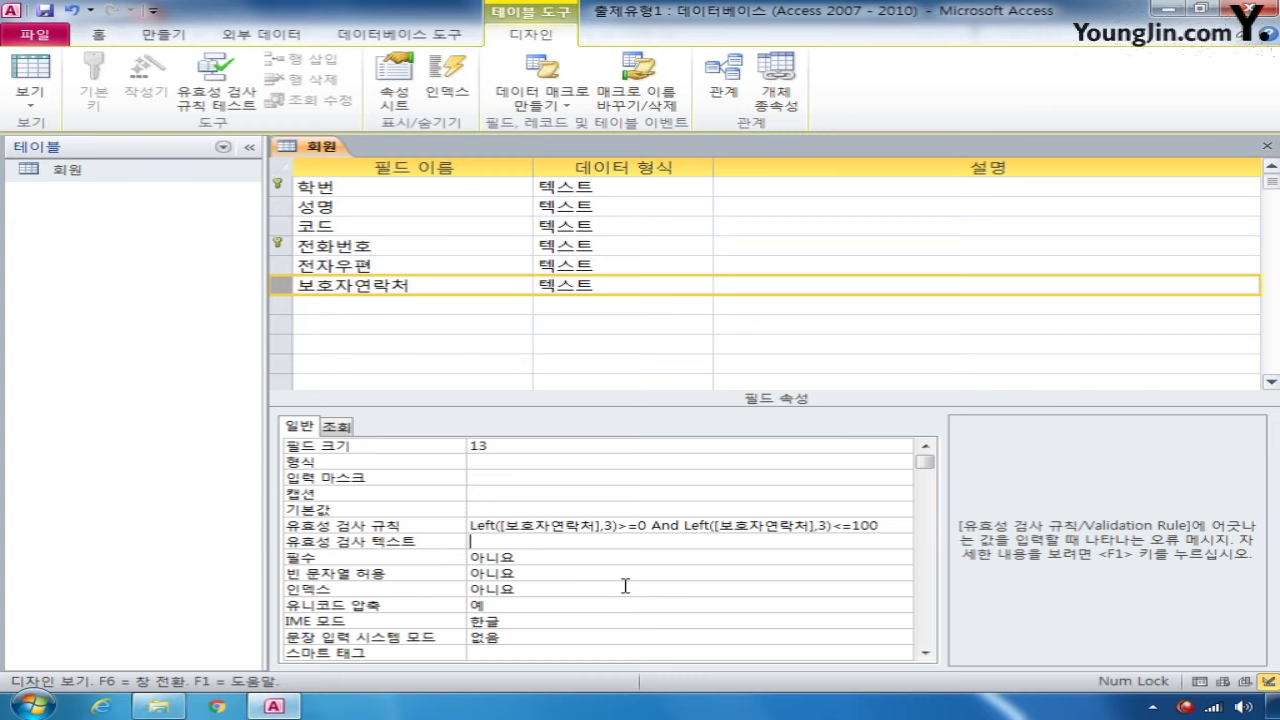
{"action": "type", "text": "크"}
{"action": "type", "text": "번이"}
{"action": "type", "text": "불분명"}
{"action": "type", "text": "합니다."}
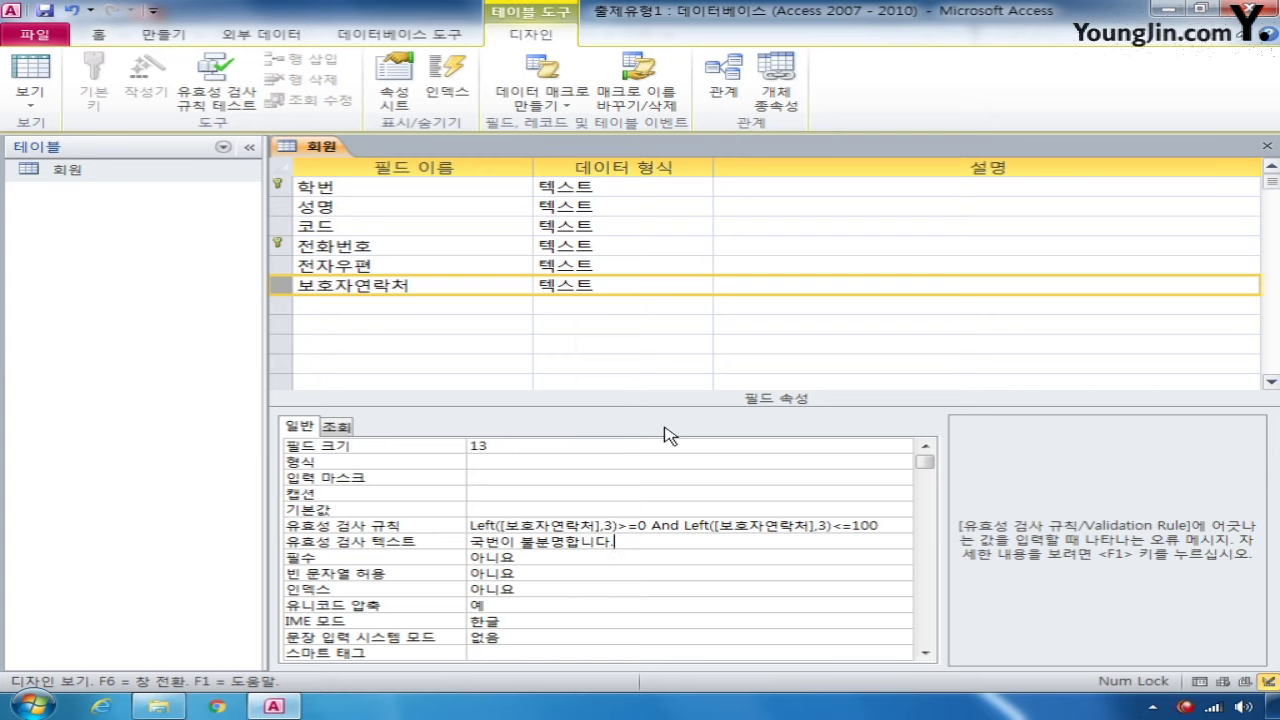
Close the 회원 table, saving its design changes and testing the existing data against the new rules
{"action": "left_click", "coordinate": [1268, 147]}
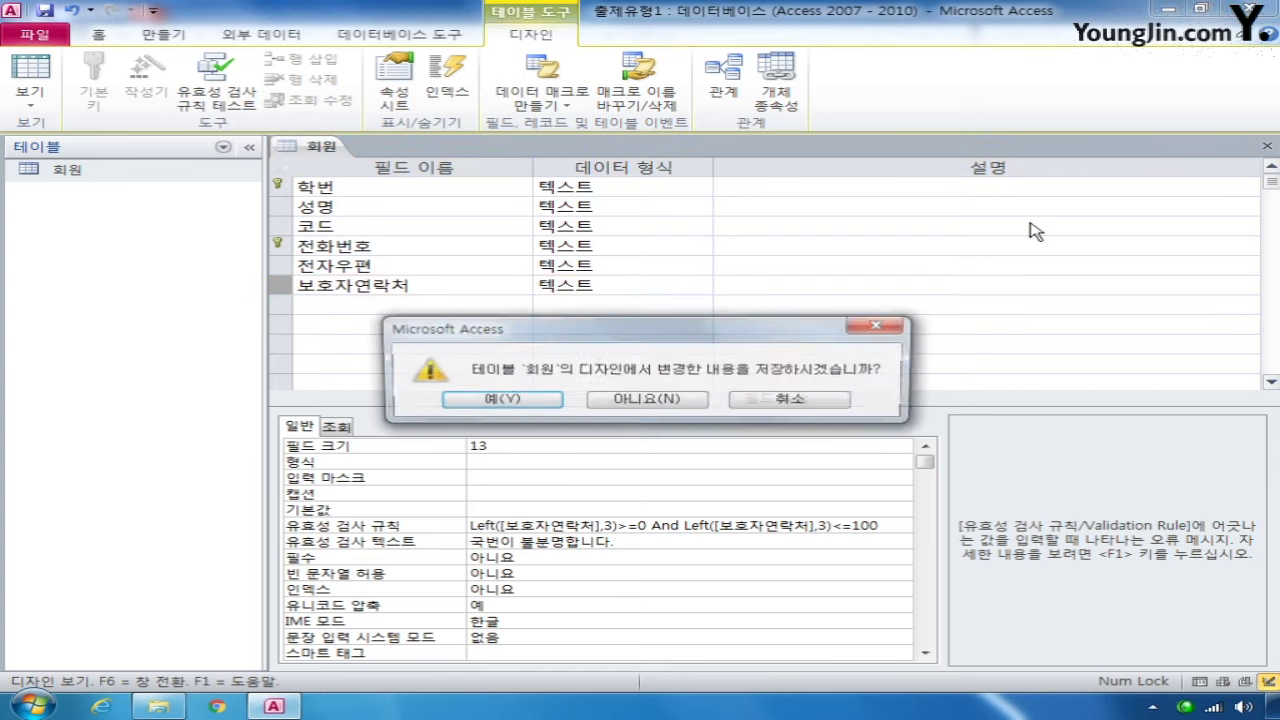
{"action": "left_click", "coordinate": [522, 401]}
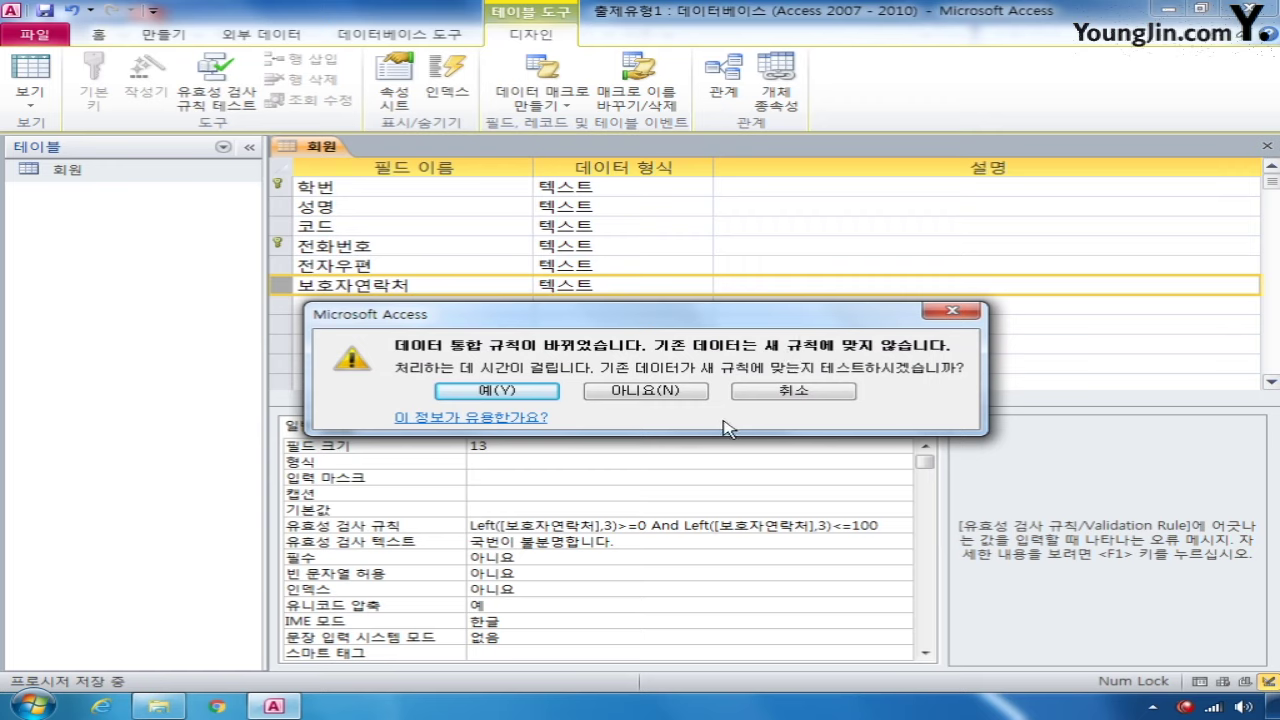
{"action": "left_click", "coordinate": [524, 394]}
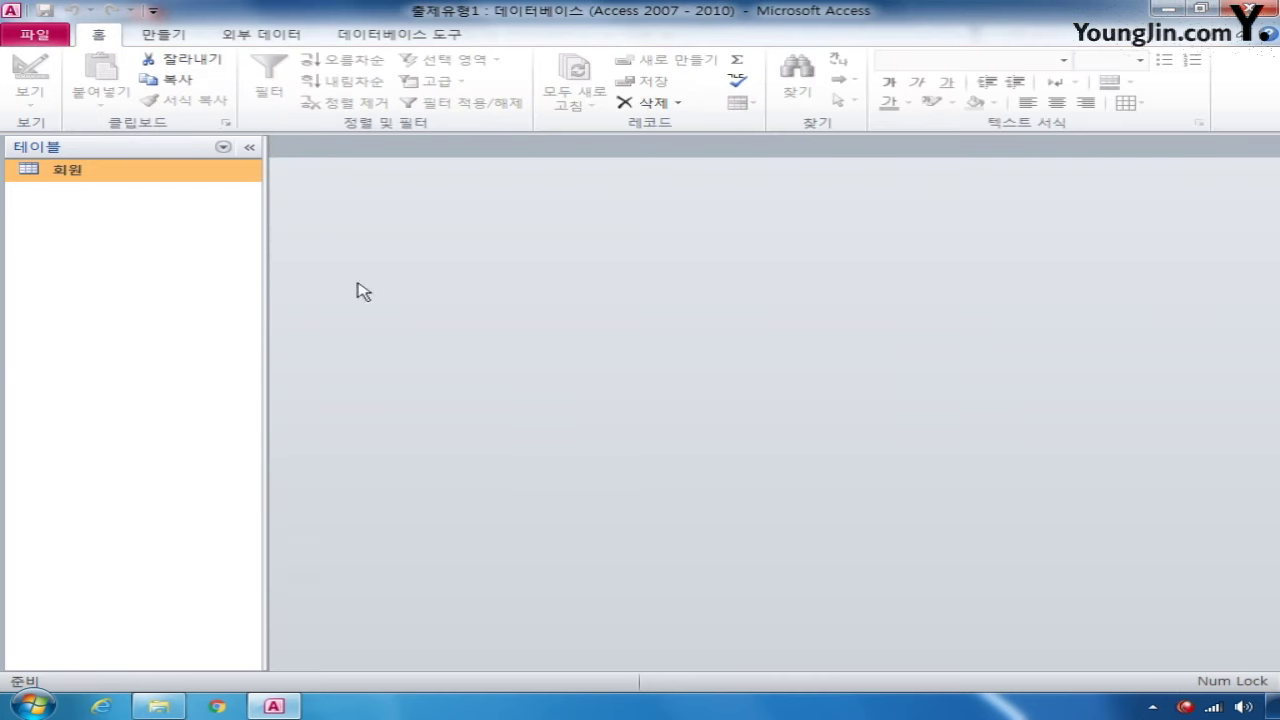
Open the 회원 table's records and test the validation rule by entering 101 as 보호자연락처 in a new record
{"action": "double_click", "coordinate": [106, 170]}
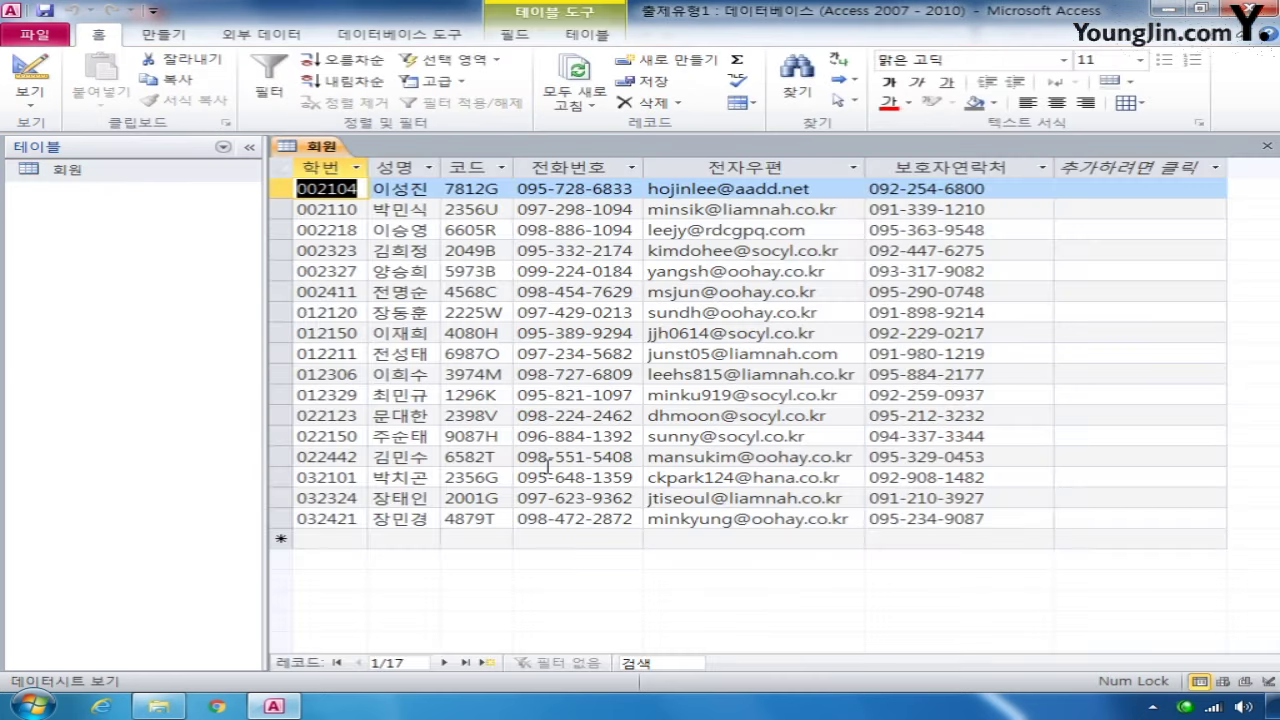
{"action": "left_click", "coordinate": [890, 541]}
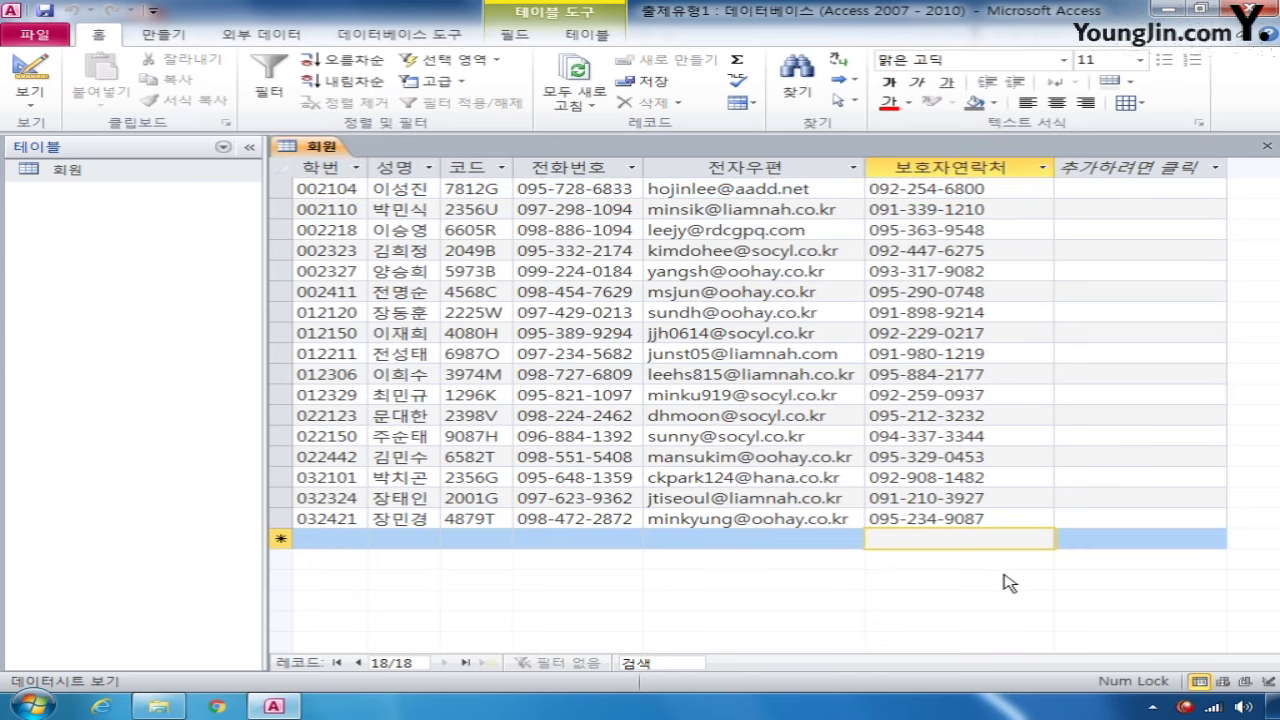
{"action": "type", "text": "101"}
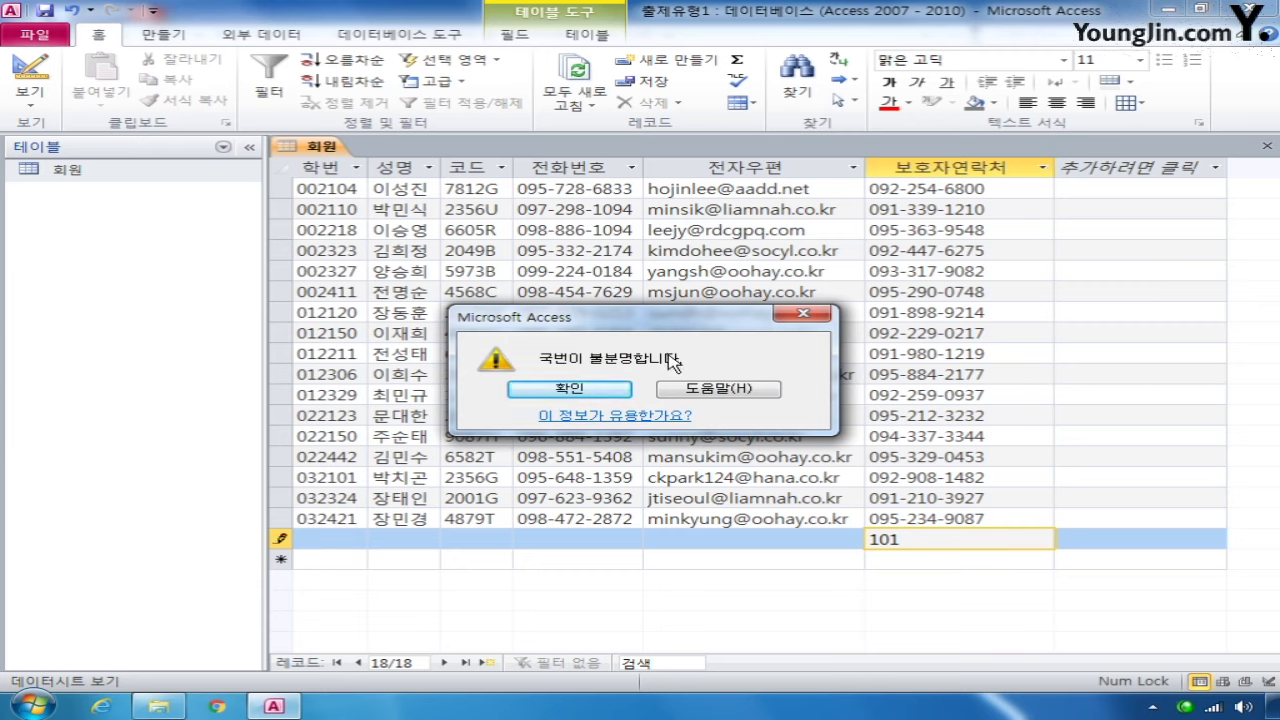
{"action": "left_click", "coordinate": [803, 314]}
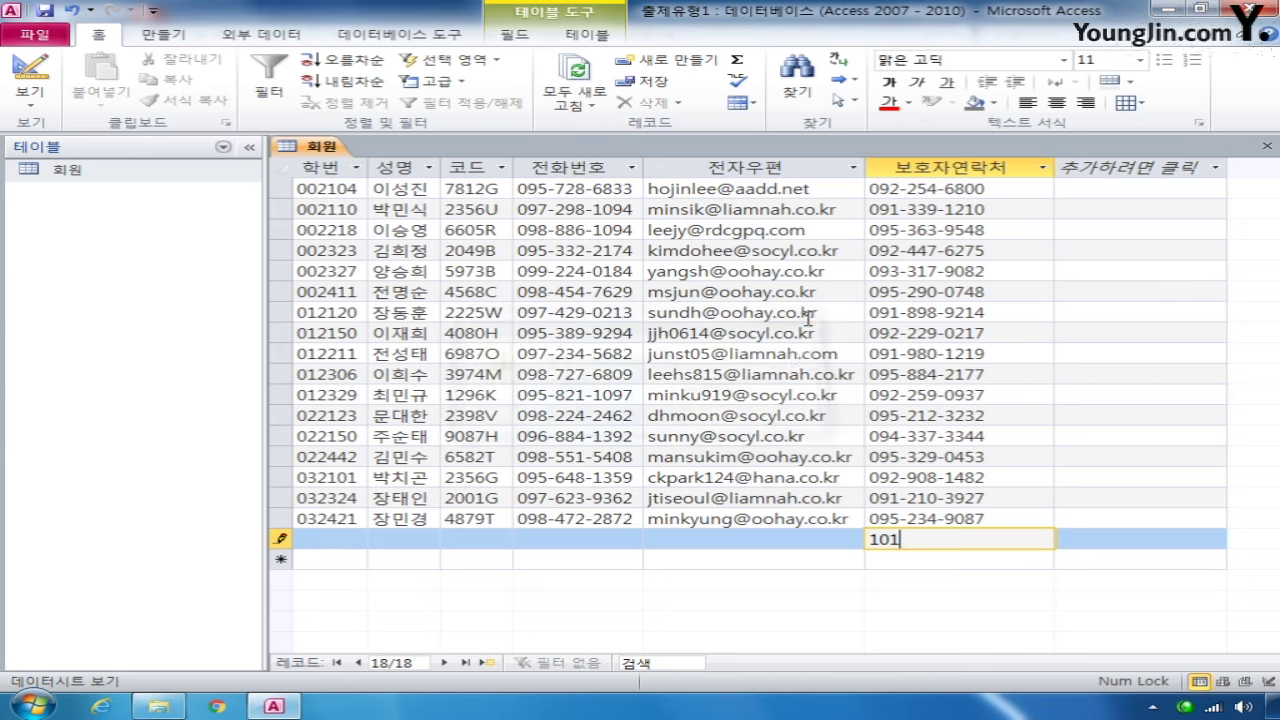
Change the new record's 보호자연락처 entry to 100 and try to commit the record
{"action": "key", "text": "BackSpace"}
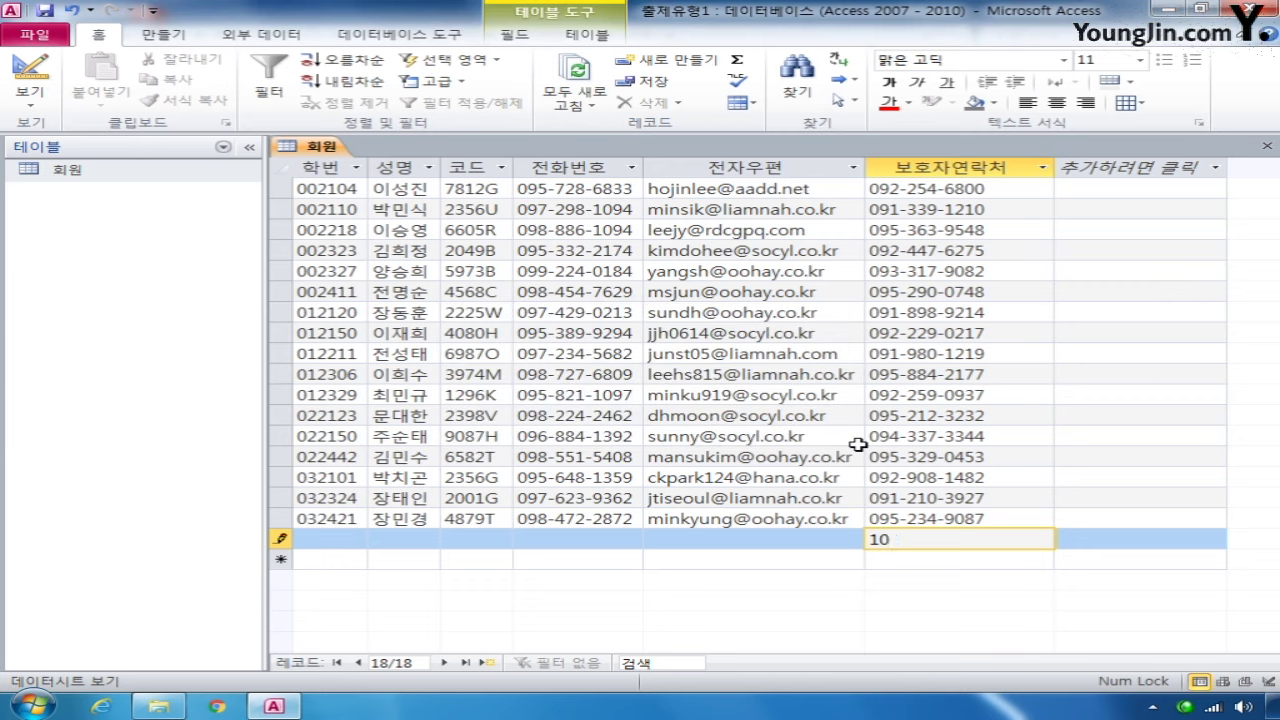
{"action": "type", "text": "0"}
{"action": "left_click", "coordinate": [886, 515]}
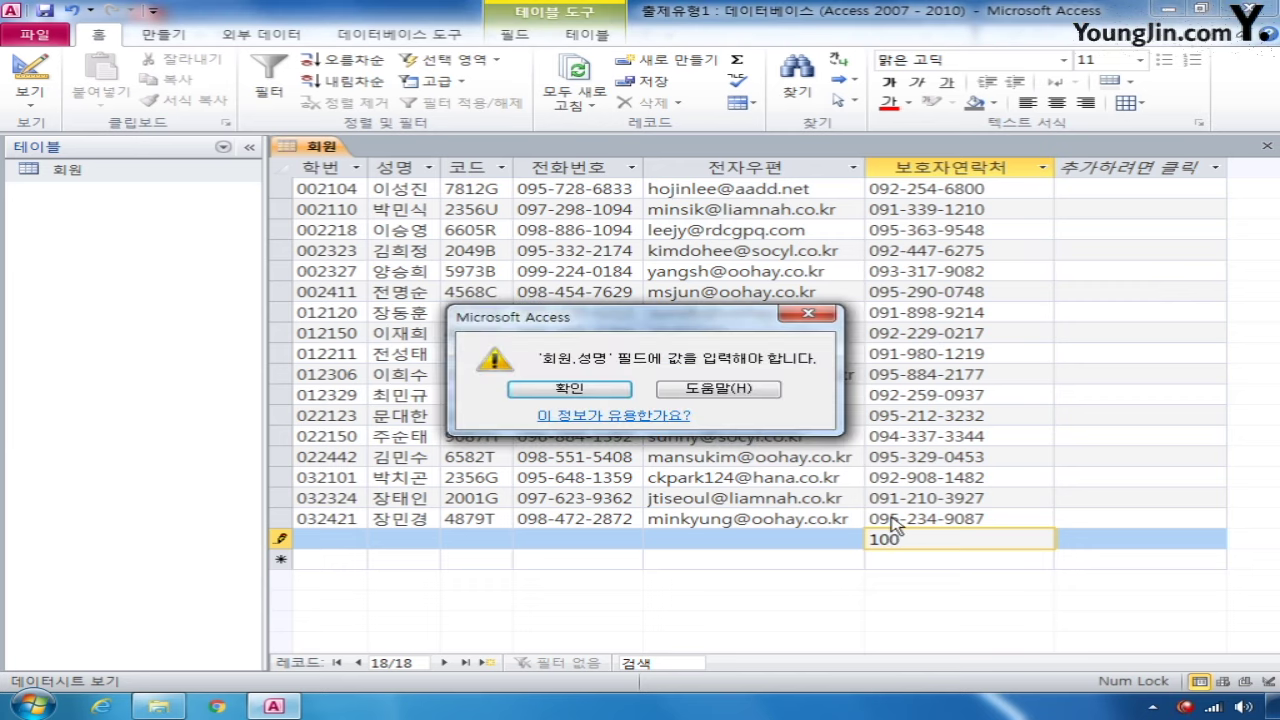
{"action": "left_click", "coordinate": [803, 314]}
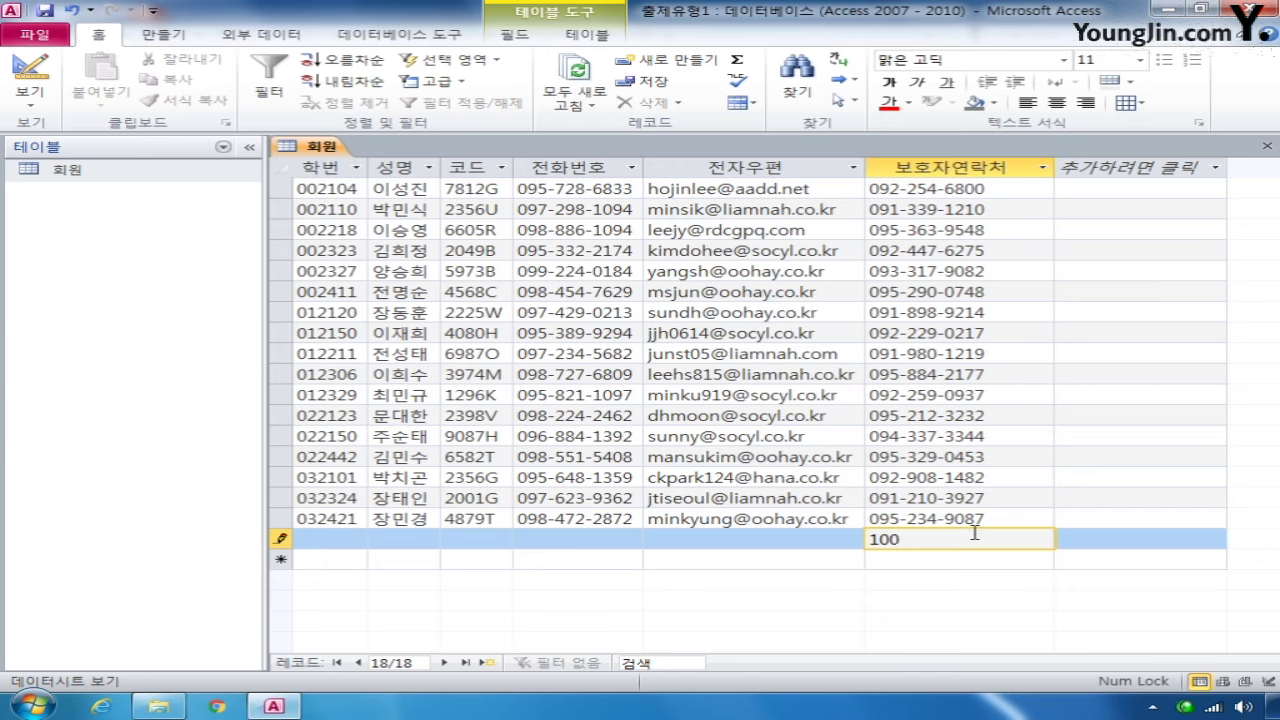
{"action": "left_click", "coordinate": [916, 524]}
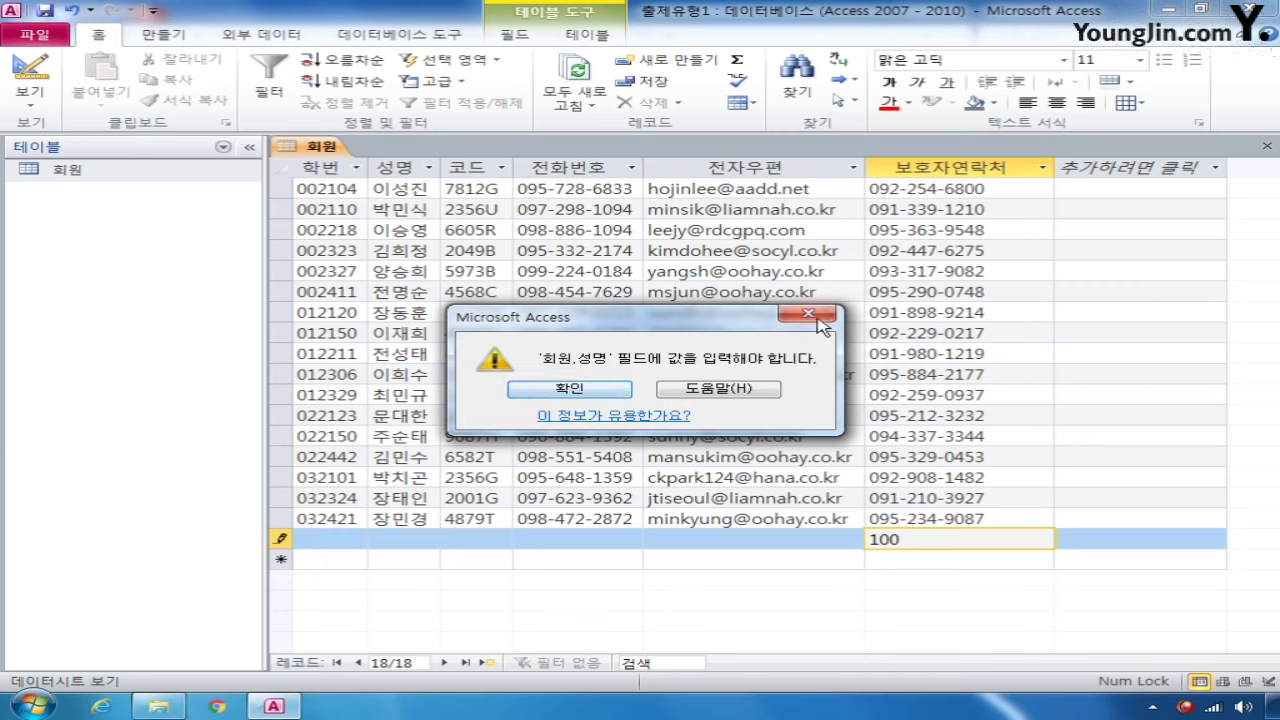
{"action": "left_click", "coordinate": [814, 313]}
Close the 회원 datasheet, discarding the incomplete test record
{"action": "left_click", "coordinate": [1267, 146]}
{"action": "left_click", "coordinate": [606, 390]}
{"action": "left_click", "coordinate": [585, 400]}
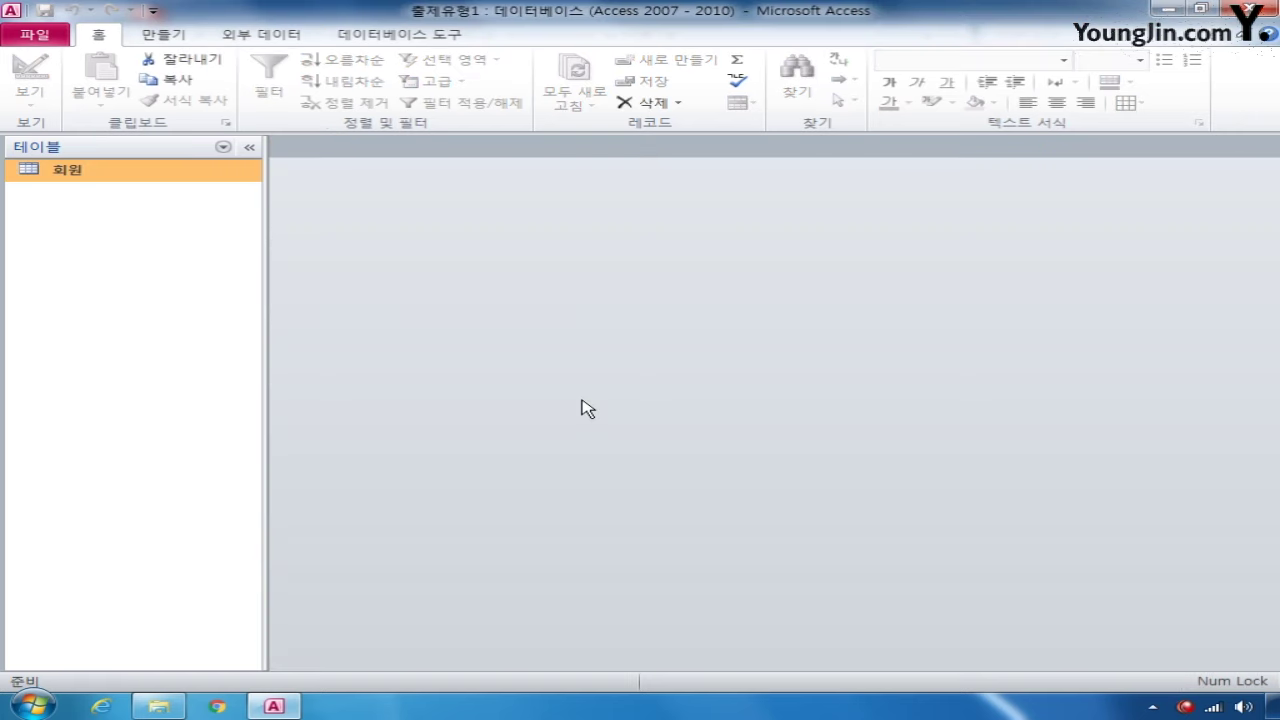
Open the 회원 table in design view and examine the 성명 field's 필수 property
{"action": "left_click", "coordinate": [90, 172]}
{"action": "right_click", "coordinate": [90, 172]}
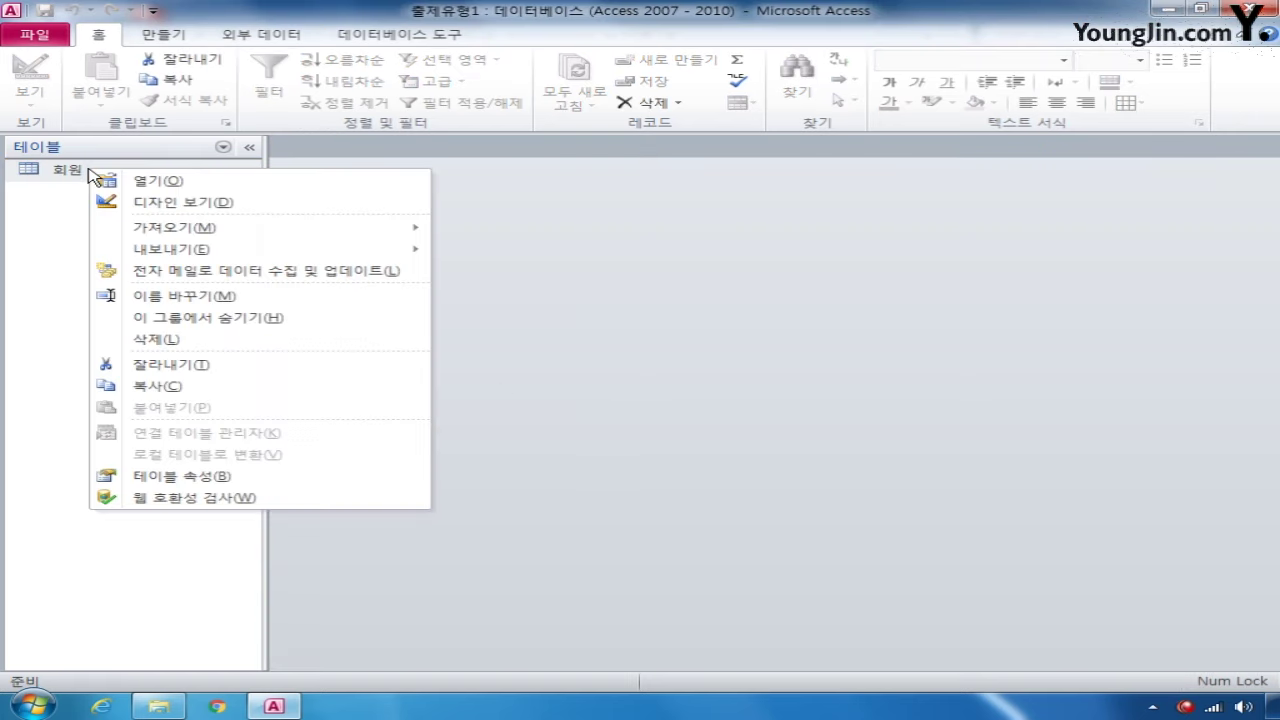
{"action": "left_click", "coordinate": [140, 206]}
{"action": "left_click", "coordinate": [282, 212]}
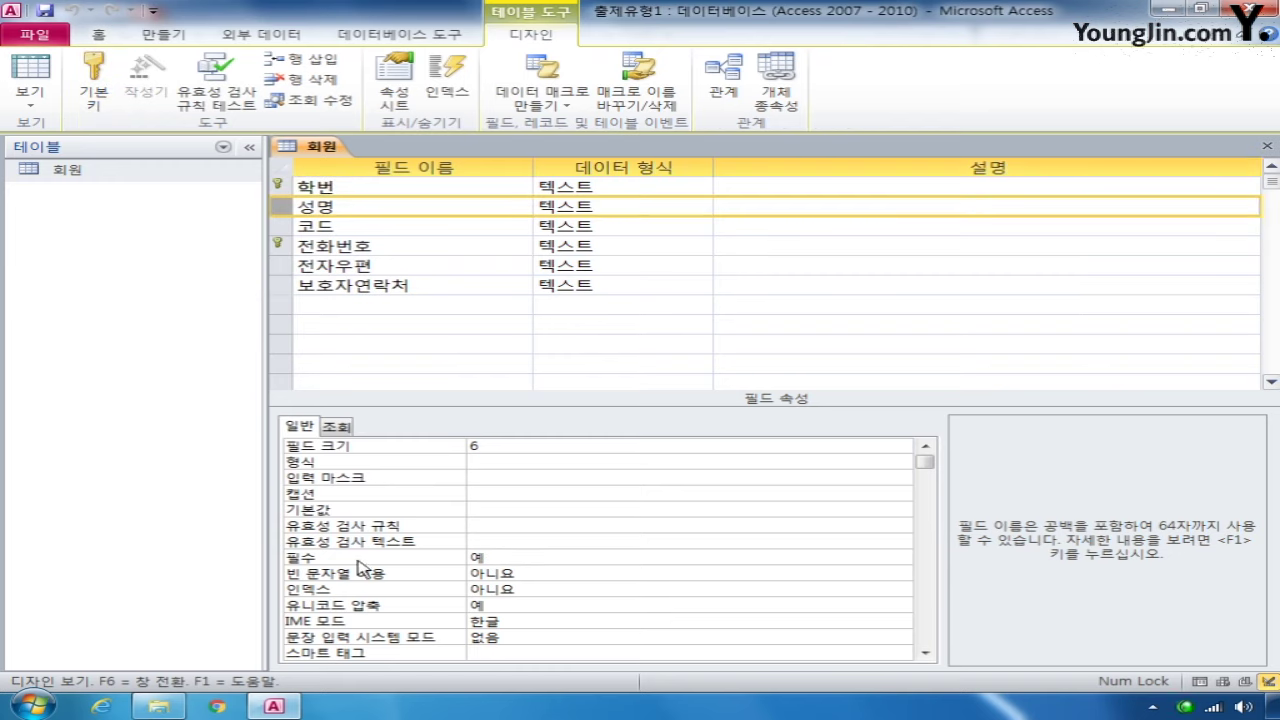
{"action": "left_click", "coordinate": [485, 558]}
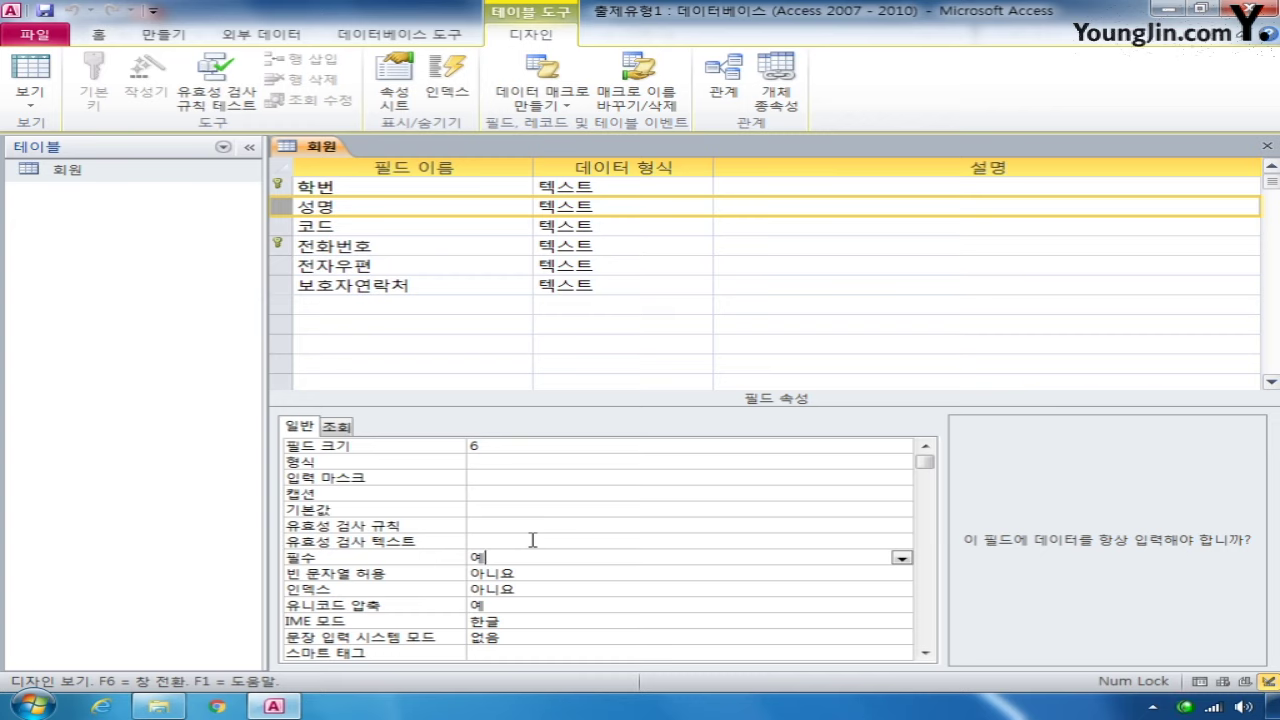
{"action": "left_click", "coordinate": [281, 207]}
Check the 회원 records in datasheet view and return to the table's design view
{"action": "left_click", "coordinate": [98, 173]}
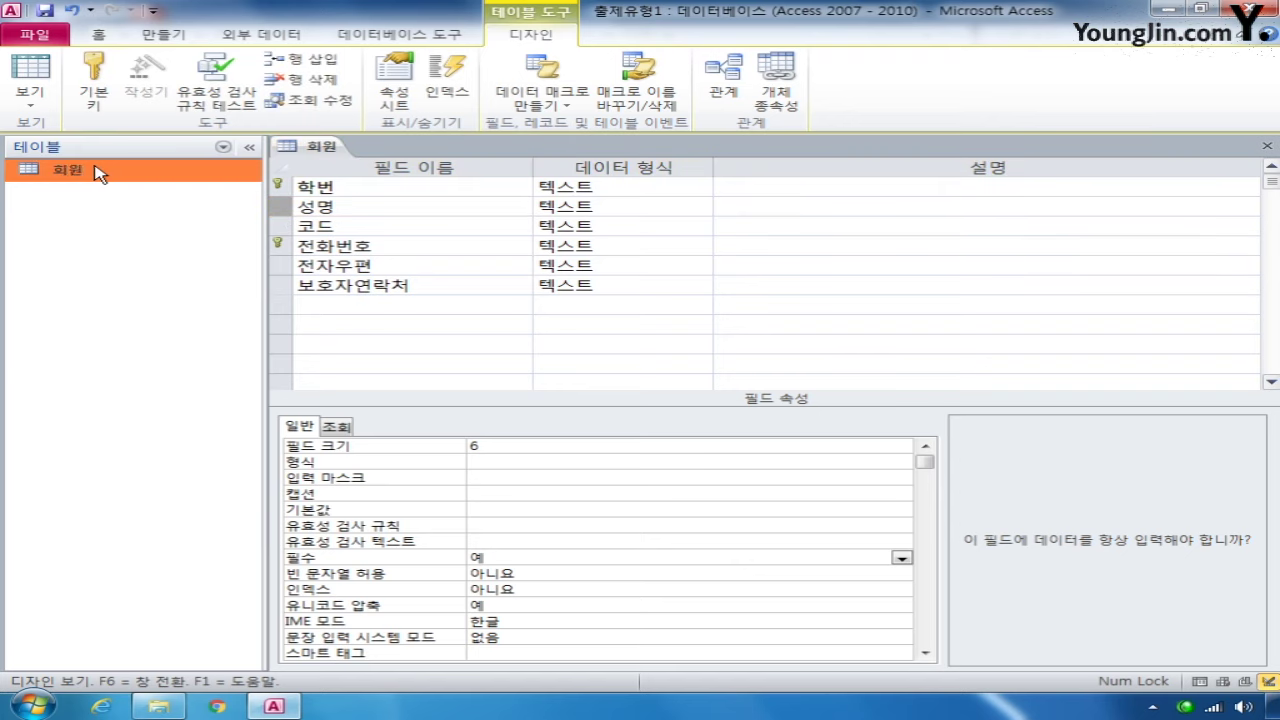
{"action": "double_click", "coordinate": [98, 170]}
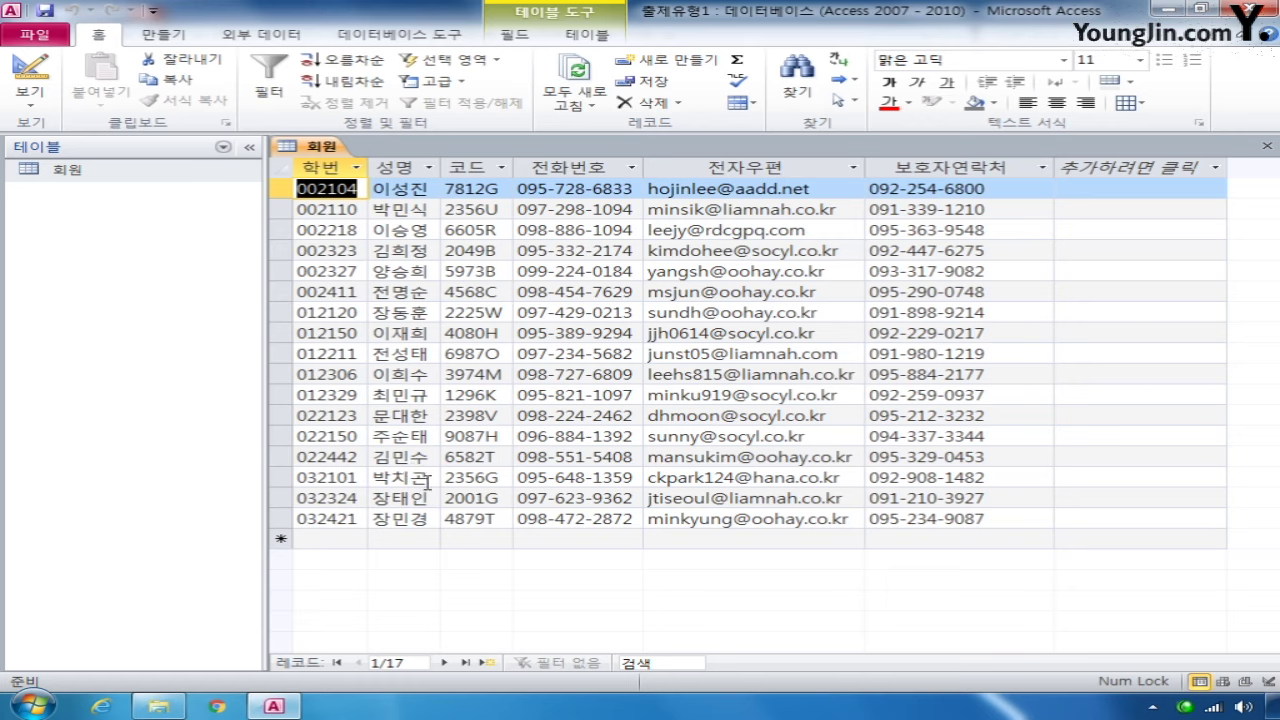
{"action": "right_click", "coordinate": [98, 172]}
{"action": "left_click", "coordinate": [160, 206]}
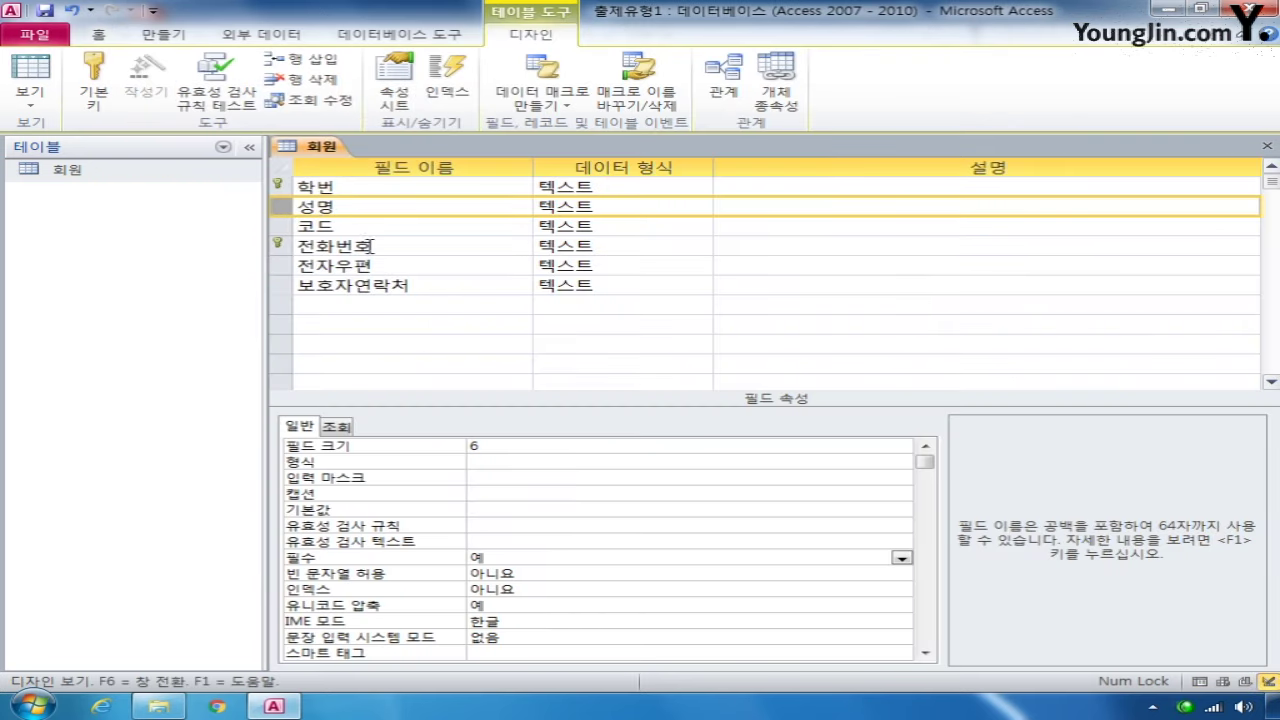
Set the 성명 field's validation text to "공백이 허용되지 않습니다."
{"action": "left_click", "coordinate": [500, 523]}
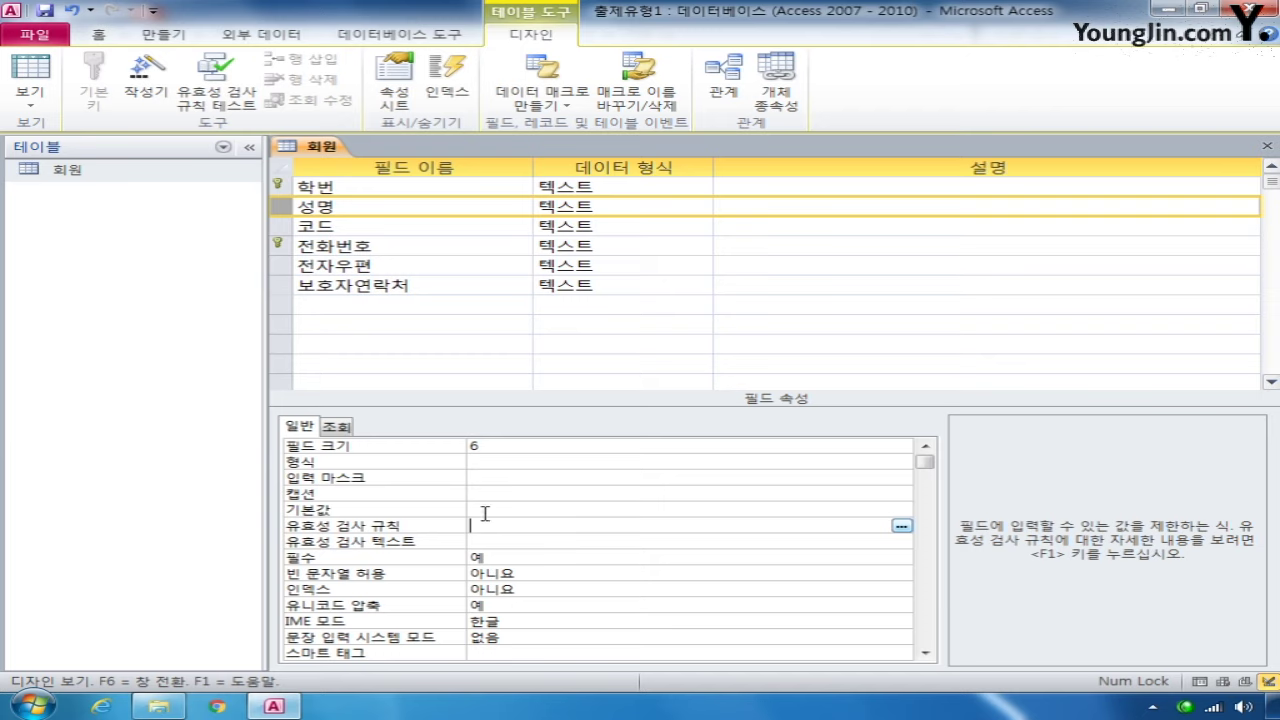
{"action": "left_click", "coordinate": [489, 541]}
{"action": "type", "text": "공백이 허"}
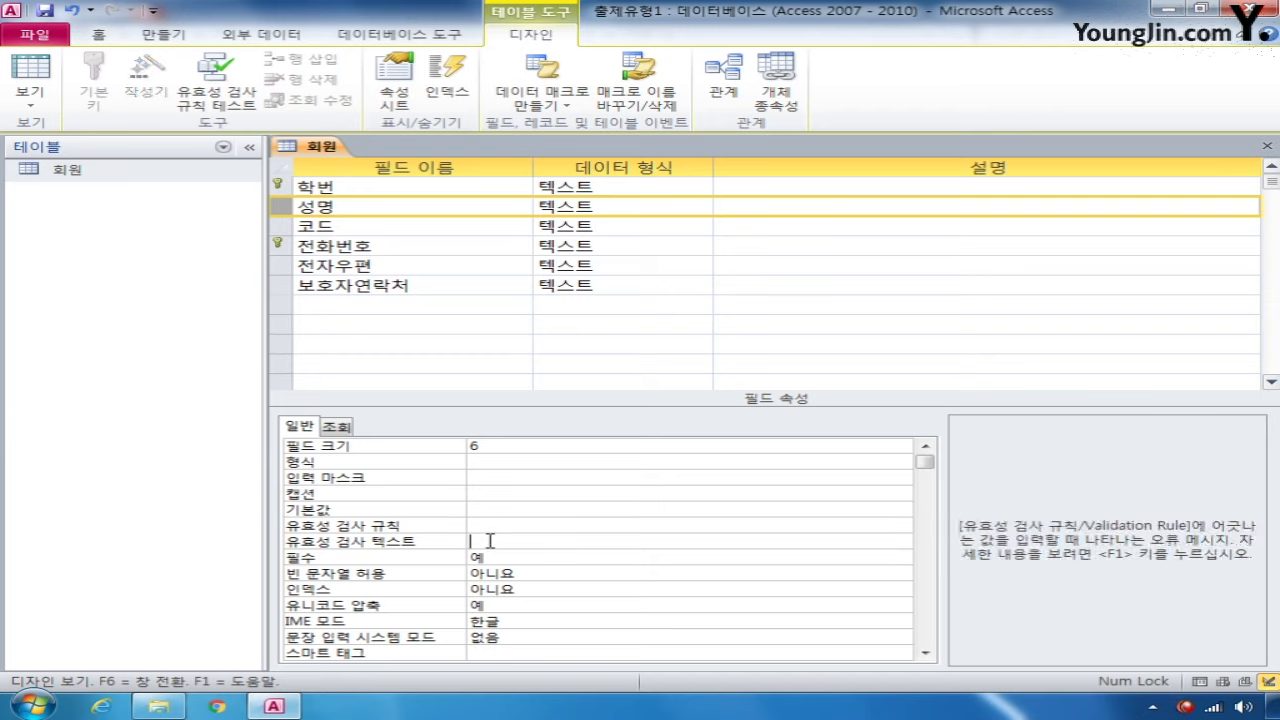
{"action": "type", "text": "용되지 않습니"}
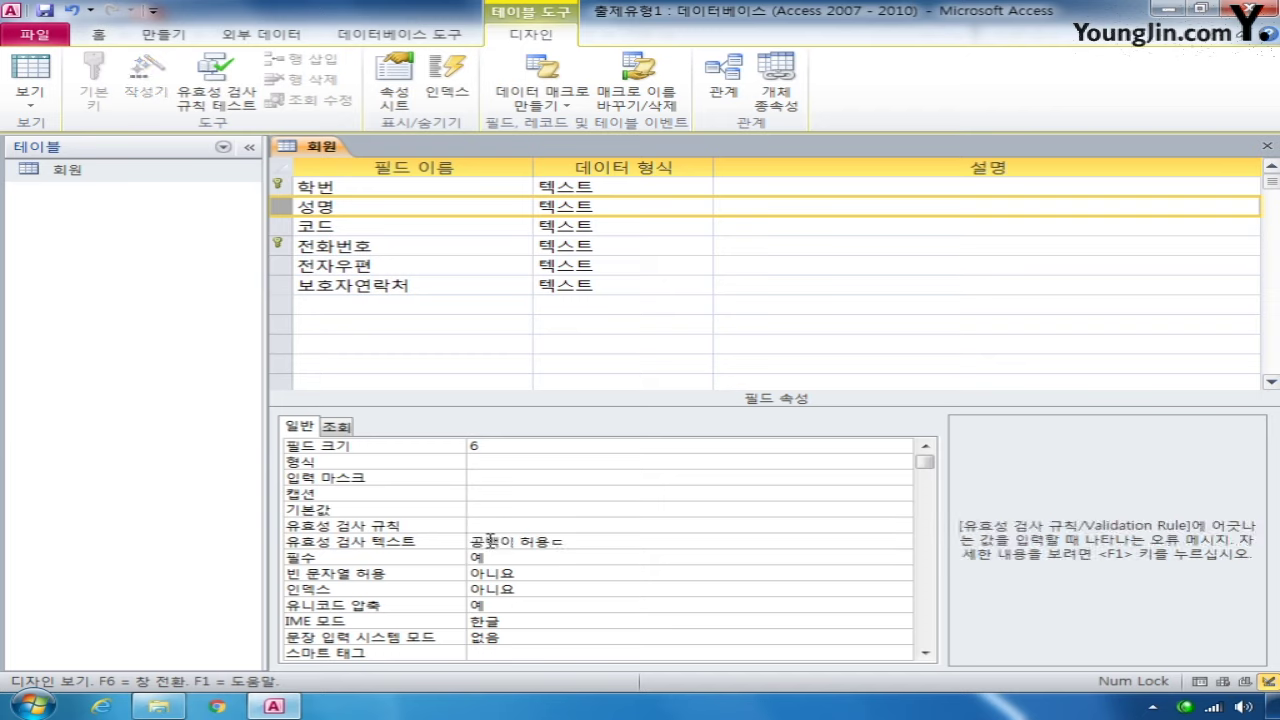
{"action": "type", "text": "다."}
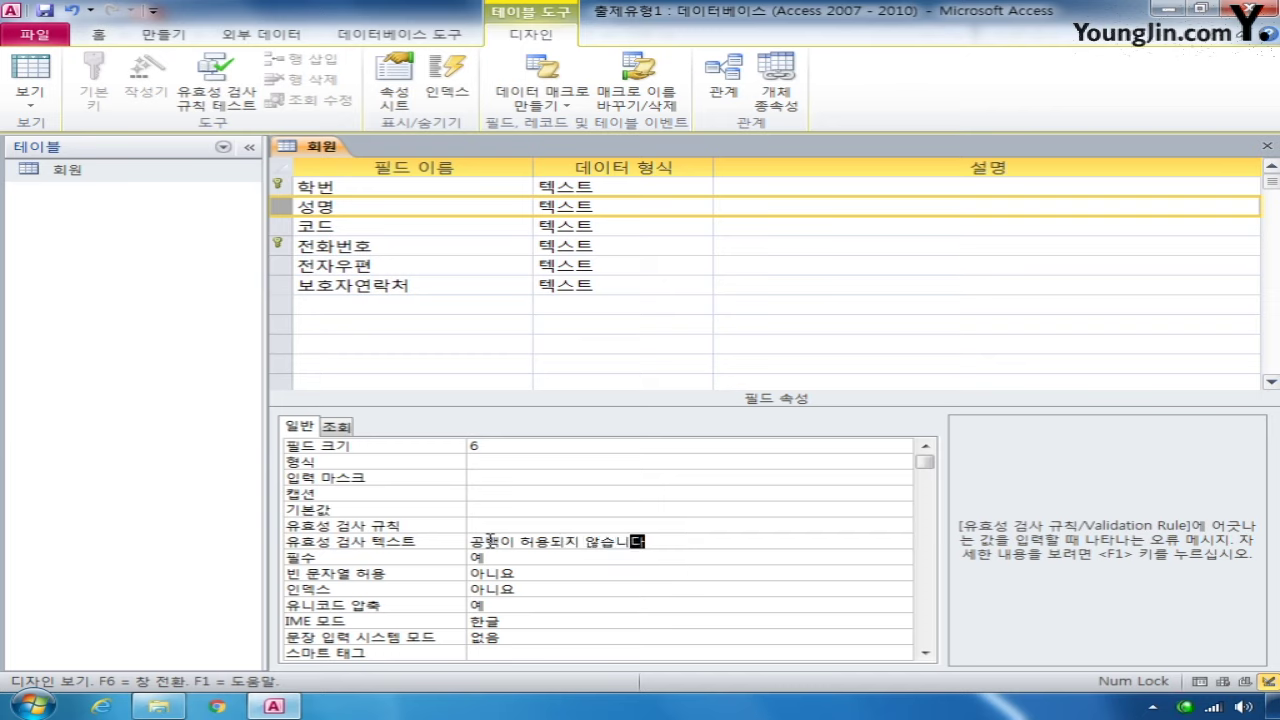
Draft the 성명 field's validation rule with the like operator, the sample word 서울 and asterisk wildcards
{"action": "left_click", "coordinate": [497, 521]}
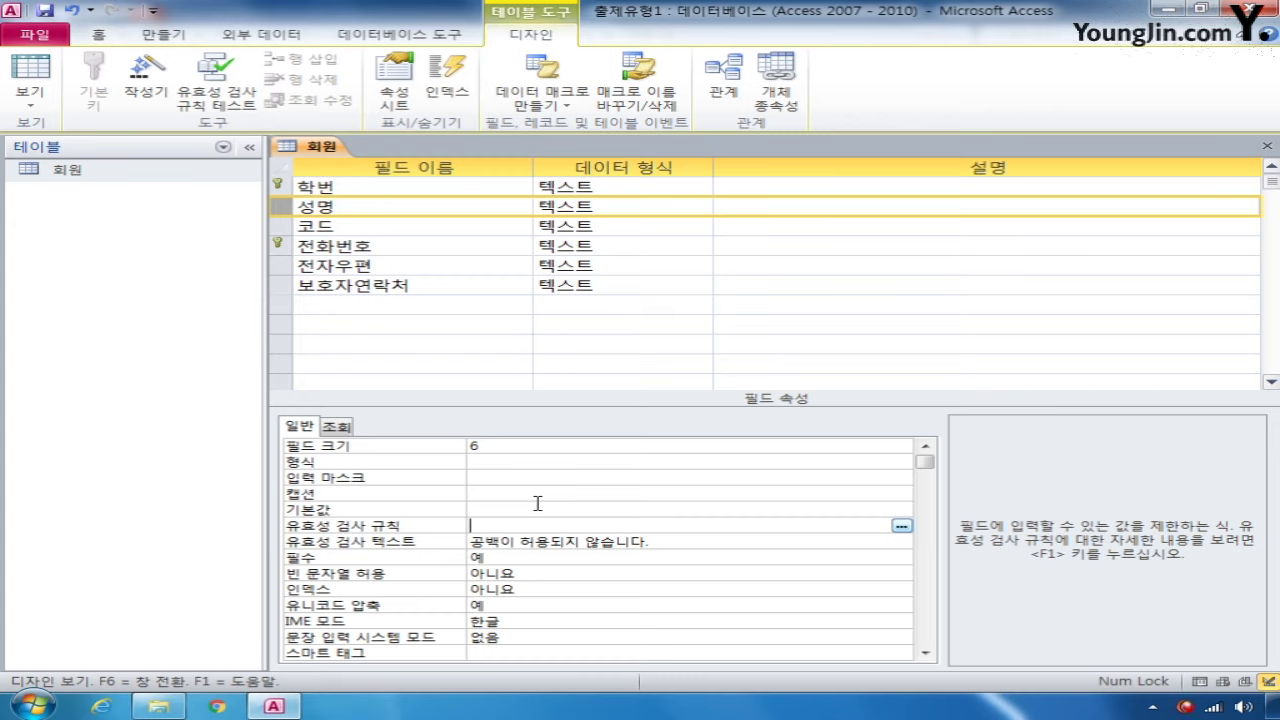
{"action": "type", "text": "like"}
{"action": "type", "text": " \""}
{"action": "type", "text": "tjd"}
{"action": "key", "text": "BackSpace"}
{"action": "key", "text": "BackSpace"}
{"action": "key", "text": "BackSpace"}
{"action": "type", "text": "서울\""}
{"action": "type", "text": "*"}
{"action": "key", "text": "BackSpace"}
{"action": "key", "text": "Left"}
{"action": "key", "text": "Left"}
{"action": "type", "text": "*"}
{"action": "key", "text": "Right"}
{"action": "key", "text": "Right"}
{"action": "type", "text": "*"}
Rework the 성명 validation rule to not like "* *", removing the sample word 서울 and putting not in front
{"action": "key", "text": "Left"}
{"action": "key", "text": "shift+Left"}
{"action": "key", "text": "shift+Left"}
{"action": "key", "text": "Delete"}
{"action": "key", "text": "Left"}
{"action": "key", "text": "Left"}
{"action": "key", "text": "Left"}
{"action": "key", "text": "Left"}
{"action": "key", "text": "Left"}
{"action": "key", "text": "Left"}
{"action": "key", "text": "Left"}
{"action": "key", "text": "Left"}
{"action": "type", "text": "not"}
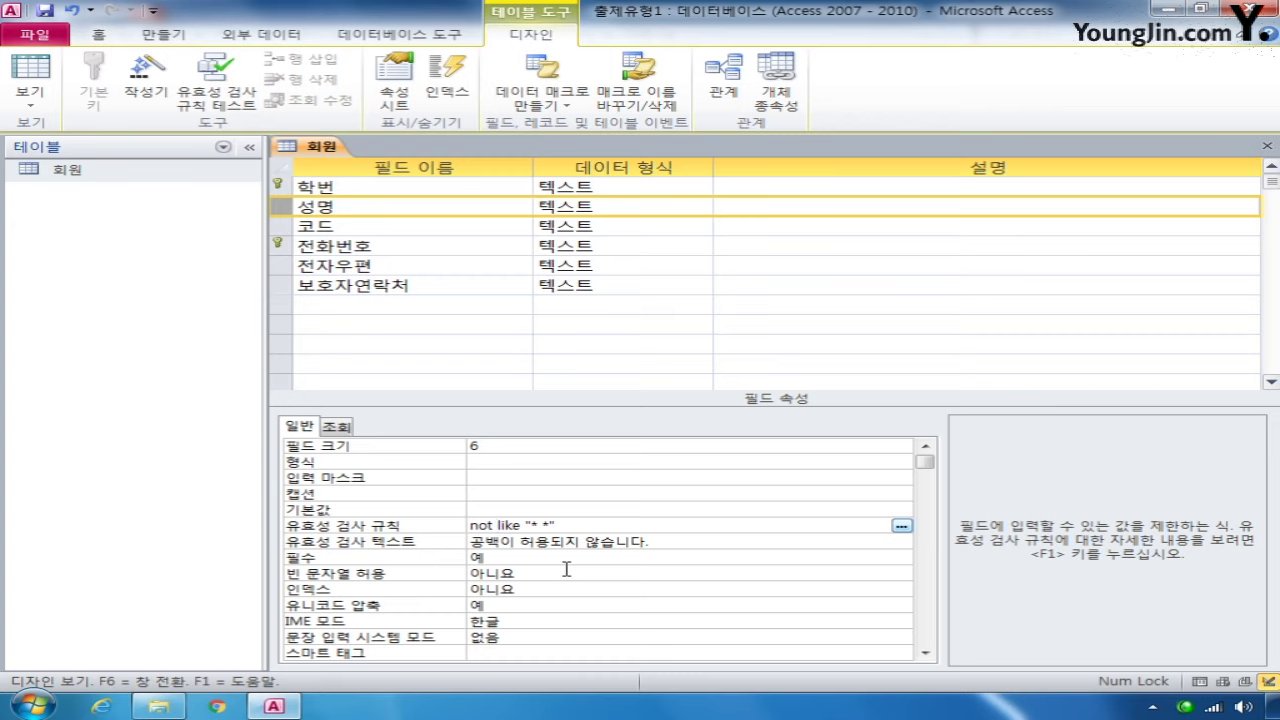
Set the 전자우편 field's validation text to "올바른 형식으로 입력하세요."
{"action": "left_click", "coordinate": [283, 266]}
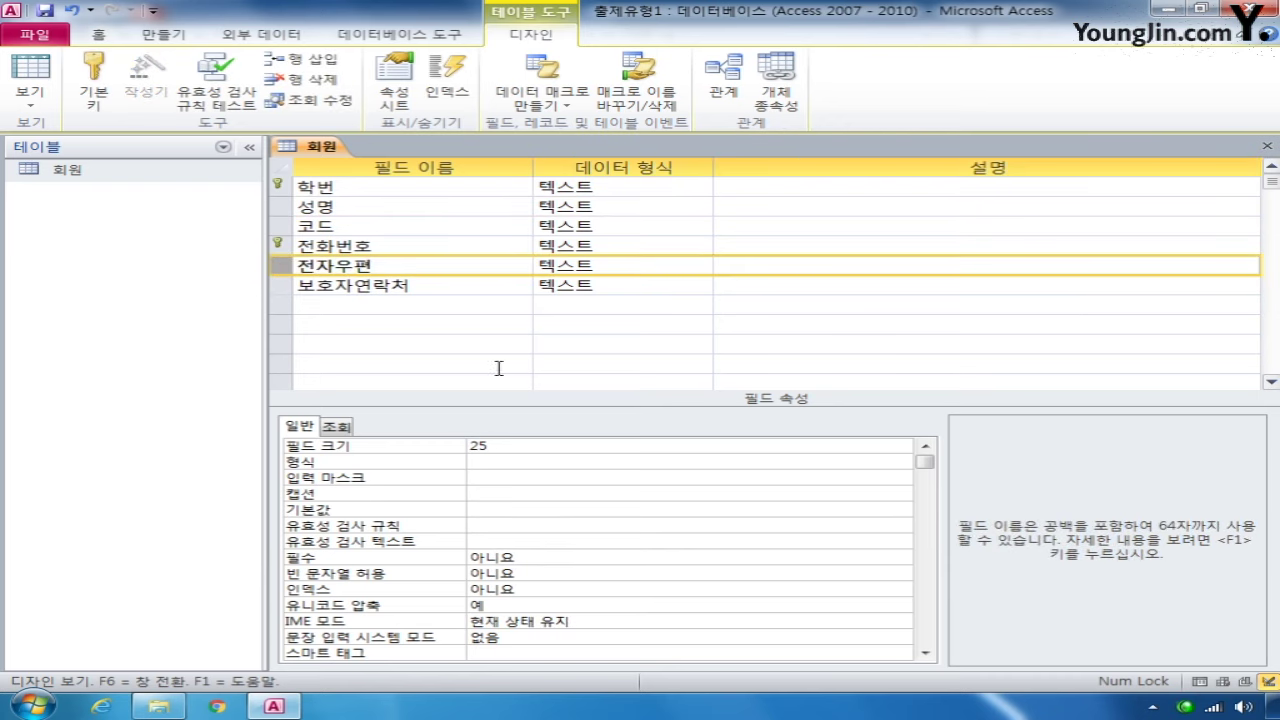
{"action": "left_click", "coordinate": [508, 541]}
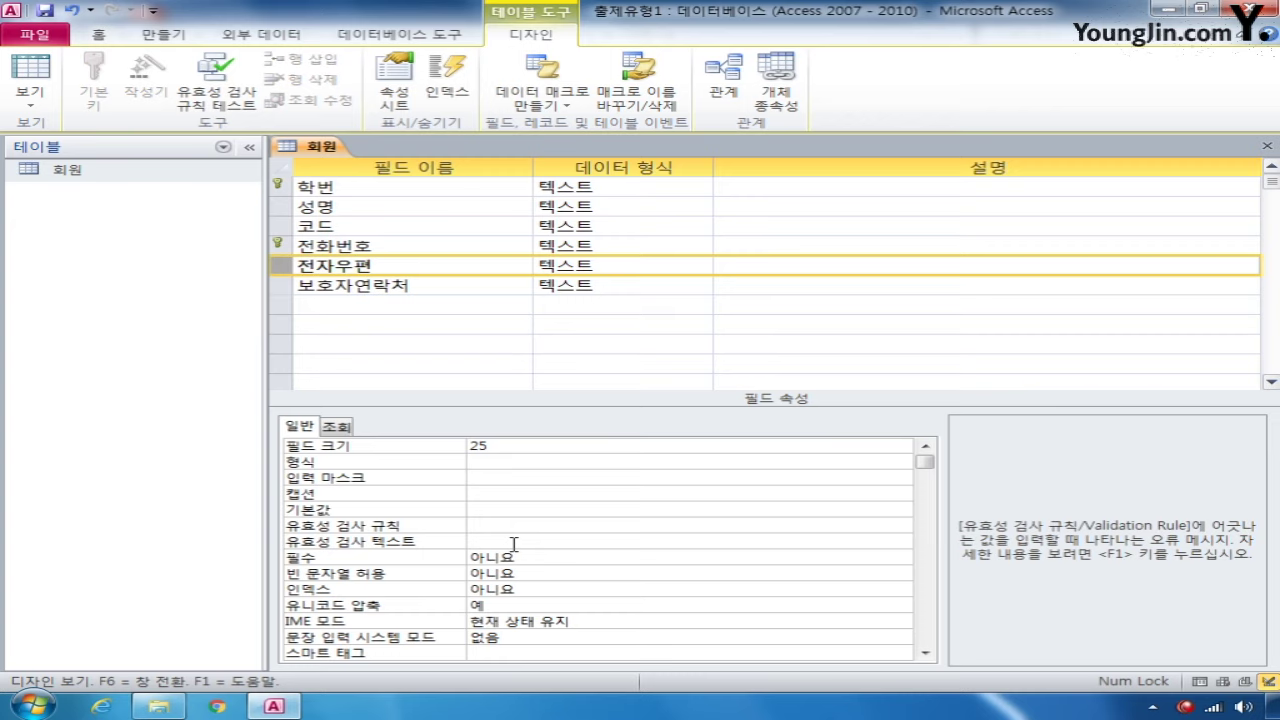
{"action": "type", "text": "dhfqkfms gudtlrr"}
{"action": "key", "text": "BackSpace"}
{"action": "type", "text": "dmfh dlqfur"}
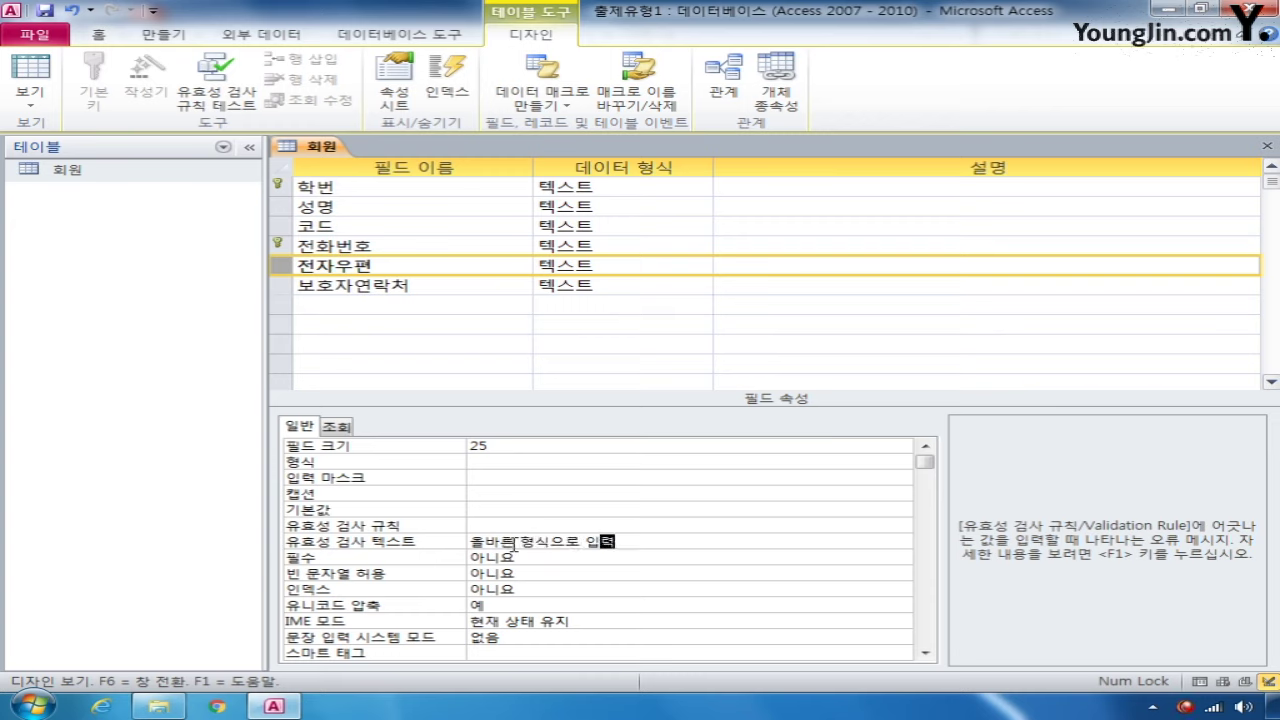
{"action": "type", "text": "gktpdy."}
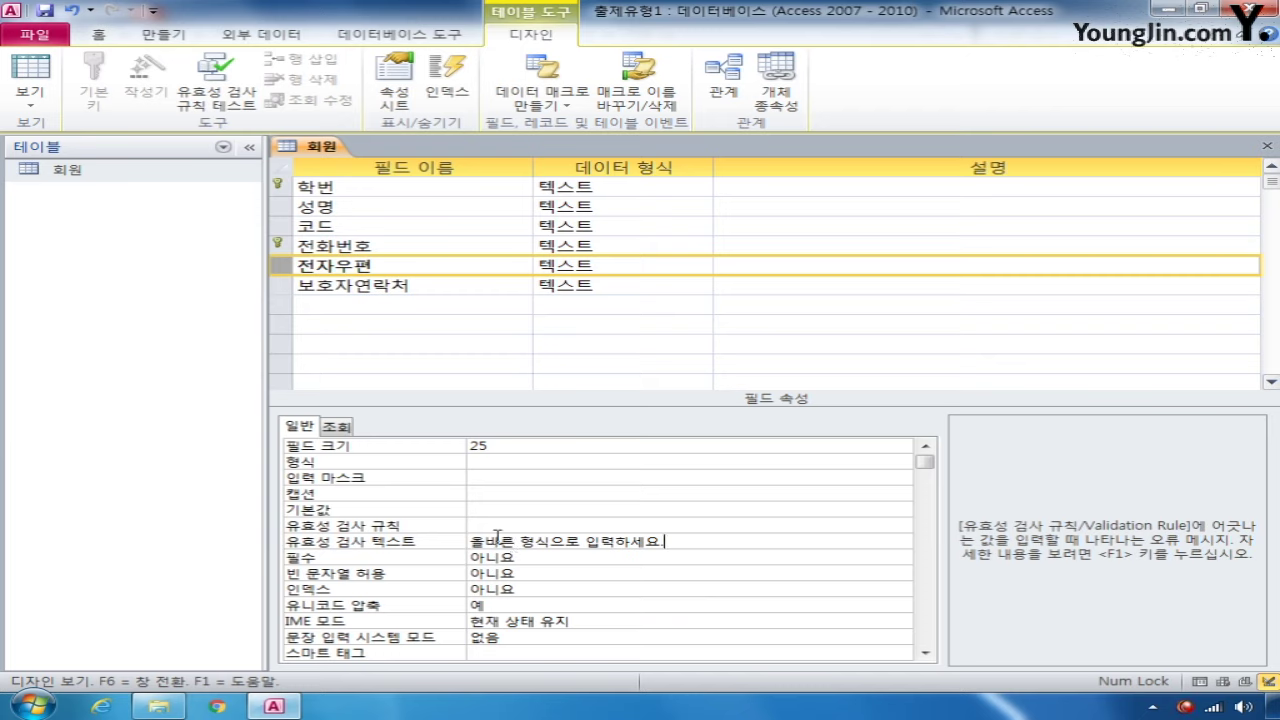
Draft the 전자우편 field's validation rule with a sample InStr function, instr("ABC", "B")
{"action": "left_click", "coordinate": [494, 528]}
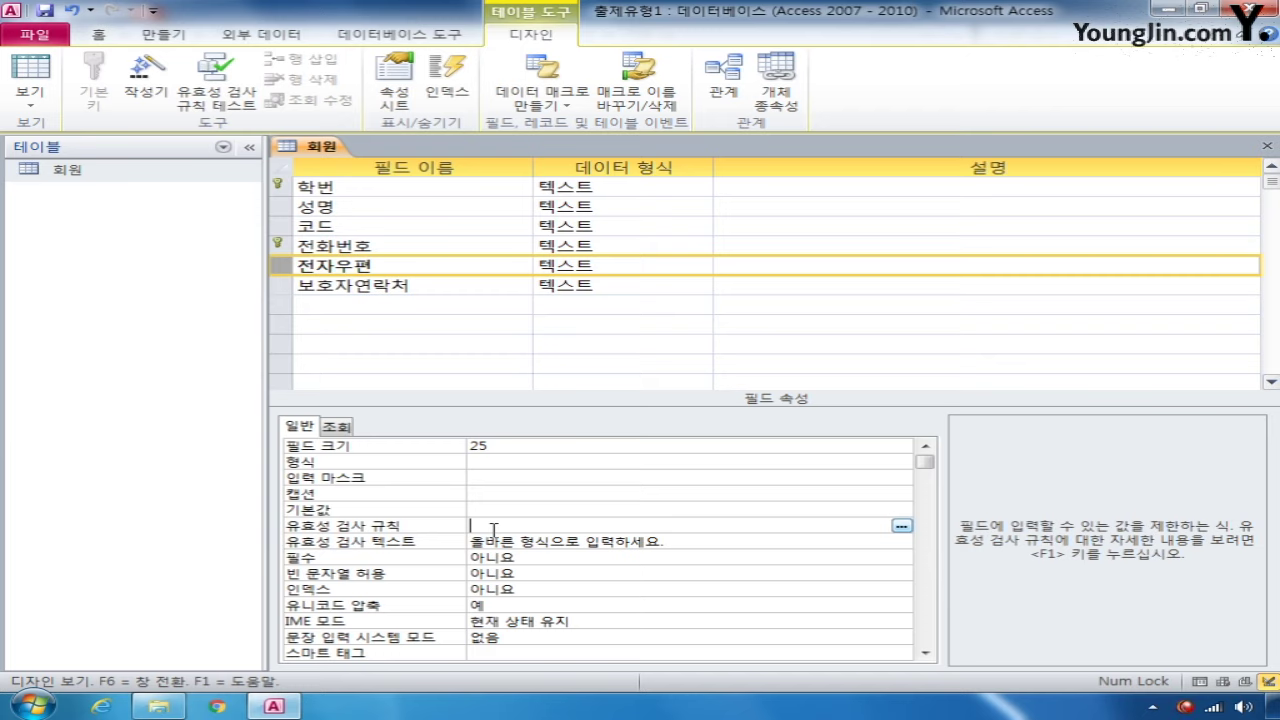
{"action": "type", "text": "ㅑ"}
{"action": "key", "text": "BackSpace"}
{"action": "type", "text": "insr"}
{"action": "key", "text": "BackSpace"}
{"action": "type", "text": "t"}
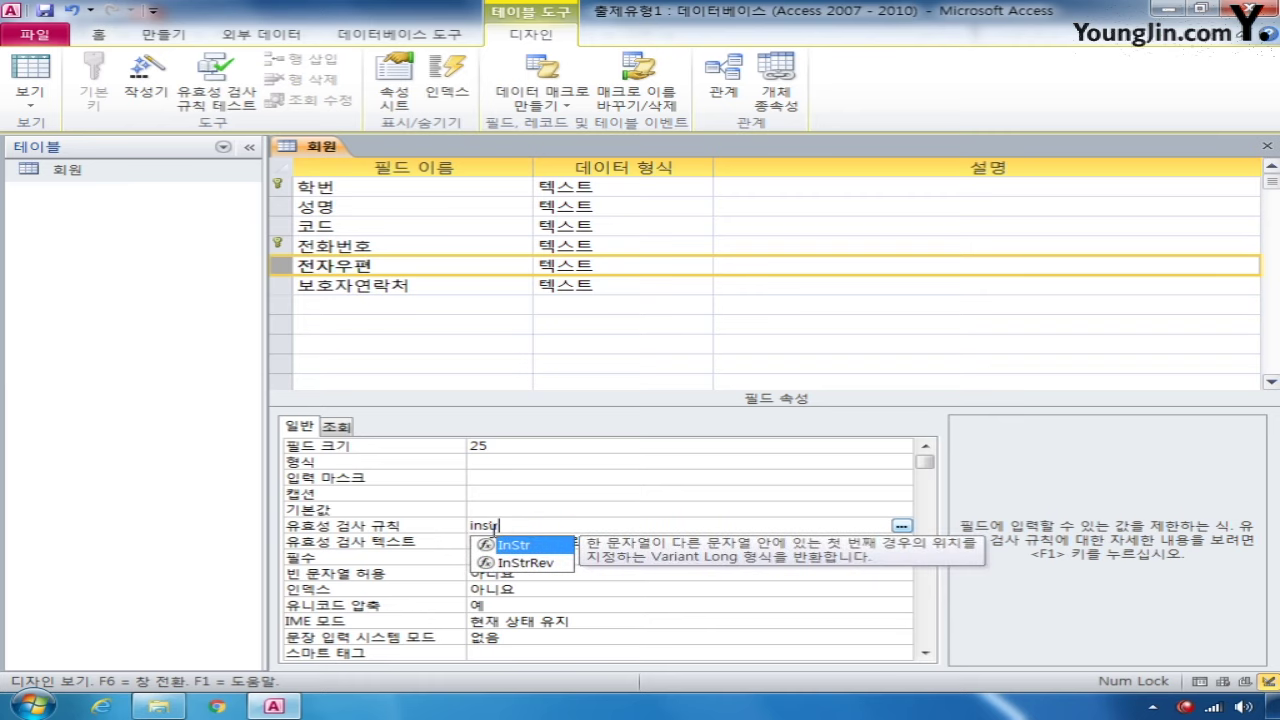
{"action": "type", "text": "r"}
{"action": "left_click", "coordinate": [553, 521]}
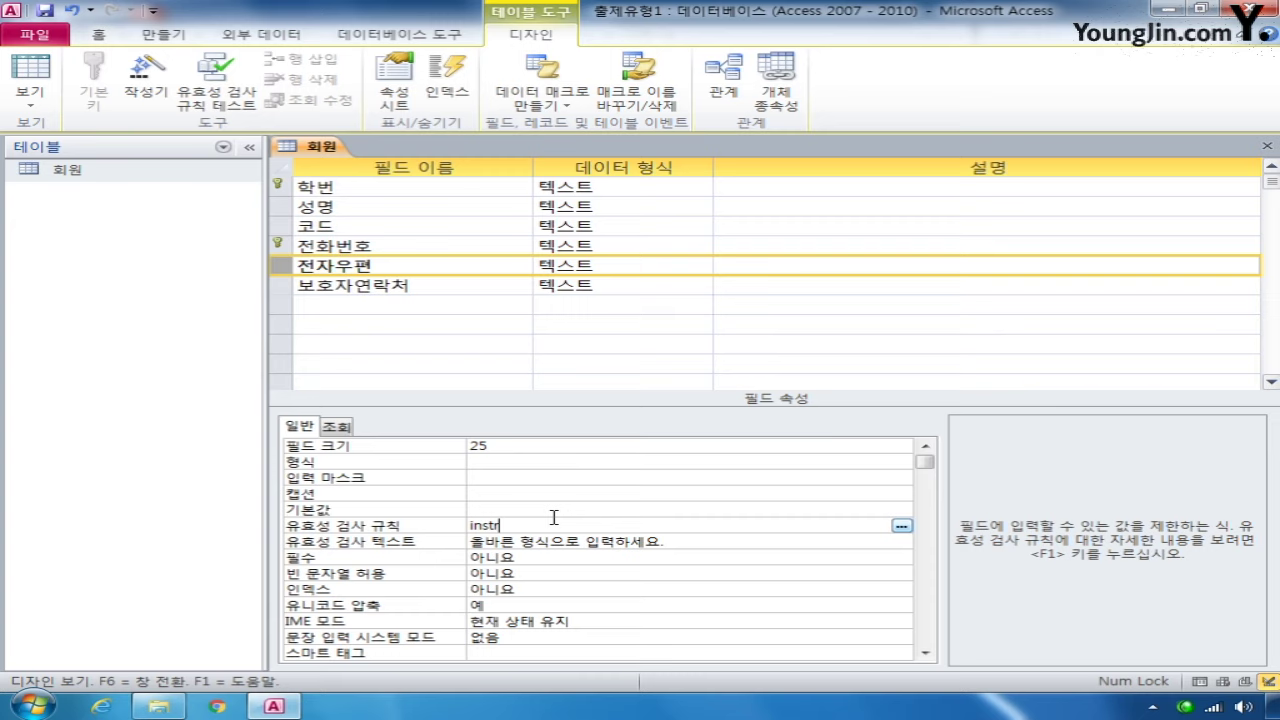
{"action": "type", "text": "(\"AB"}
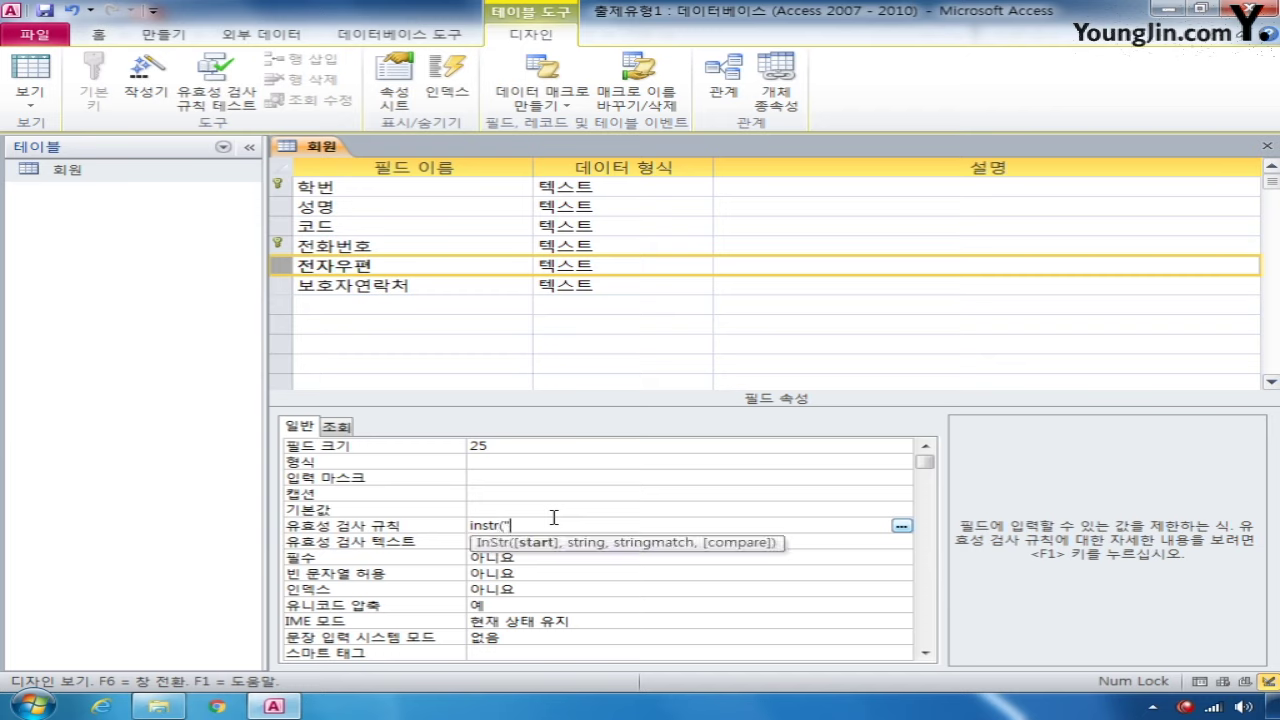
{"action": "type", "text": "C\", \"B\")"}
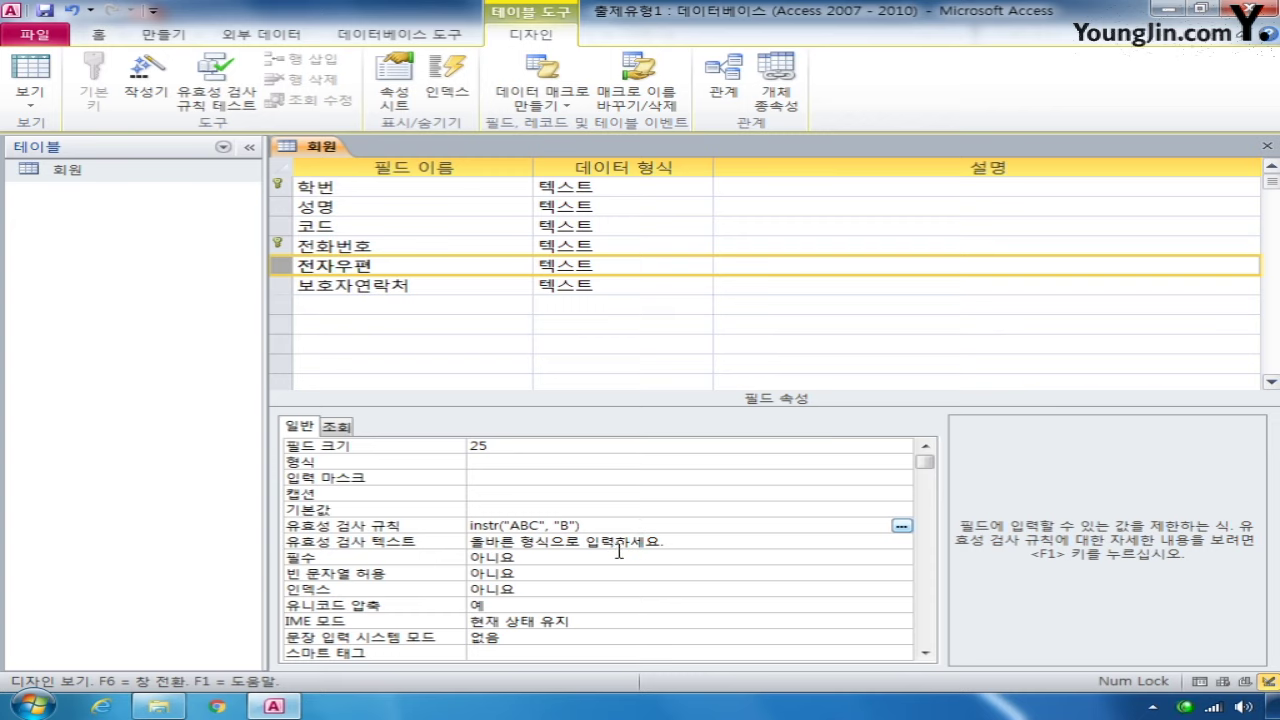
Rework the 전자우편 validation rule to instr([전자우편], " ") = 0, replacing both sample arguments
{"action": "left_click_drag", "start_coordinate": [505, 525], "coordinate": [546, 525]}
{"action": "type", "text": "[전자"}
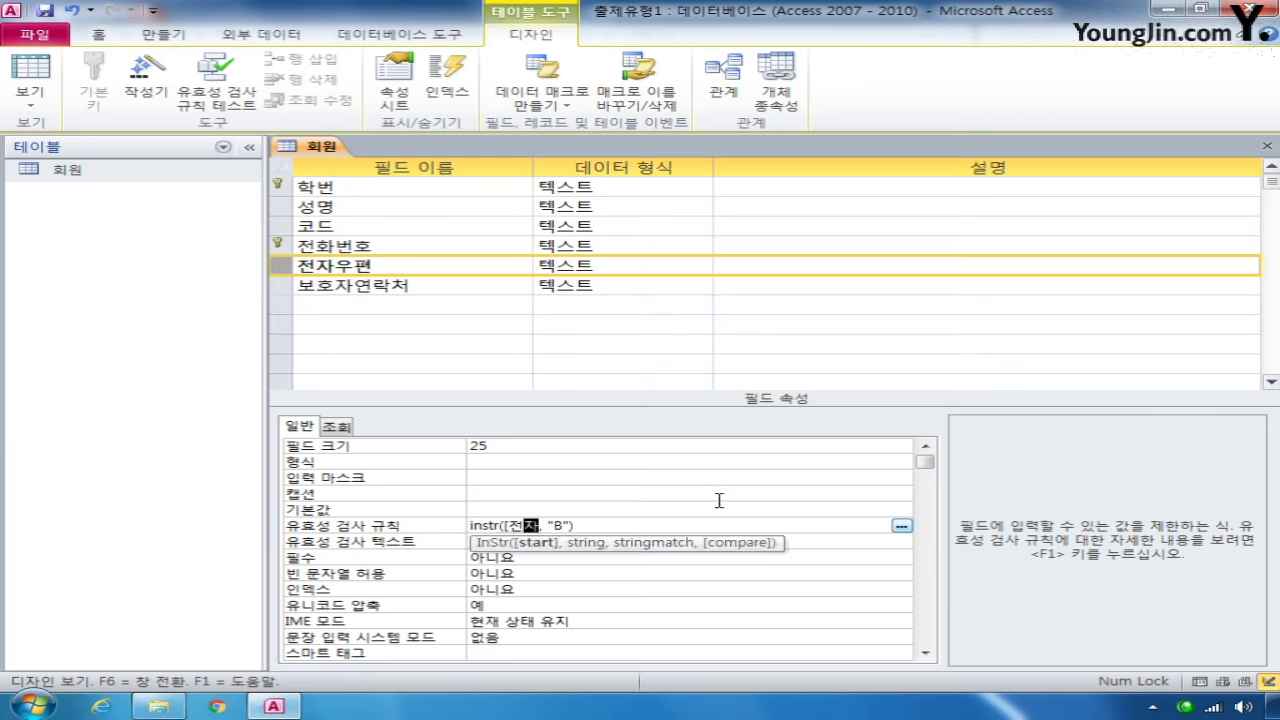
{"action": "type", "text": "우편]"}
{"action": "key", "text": "Right"}
{"action": "key", "text": "Right"}
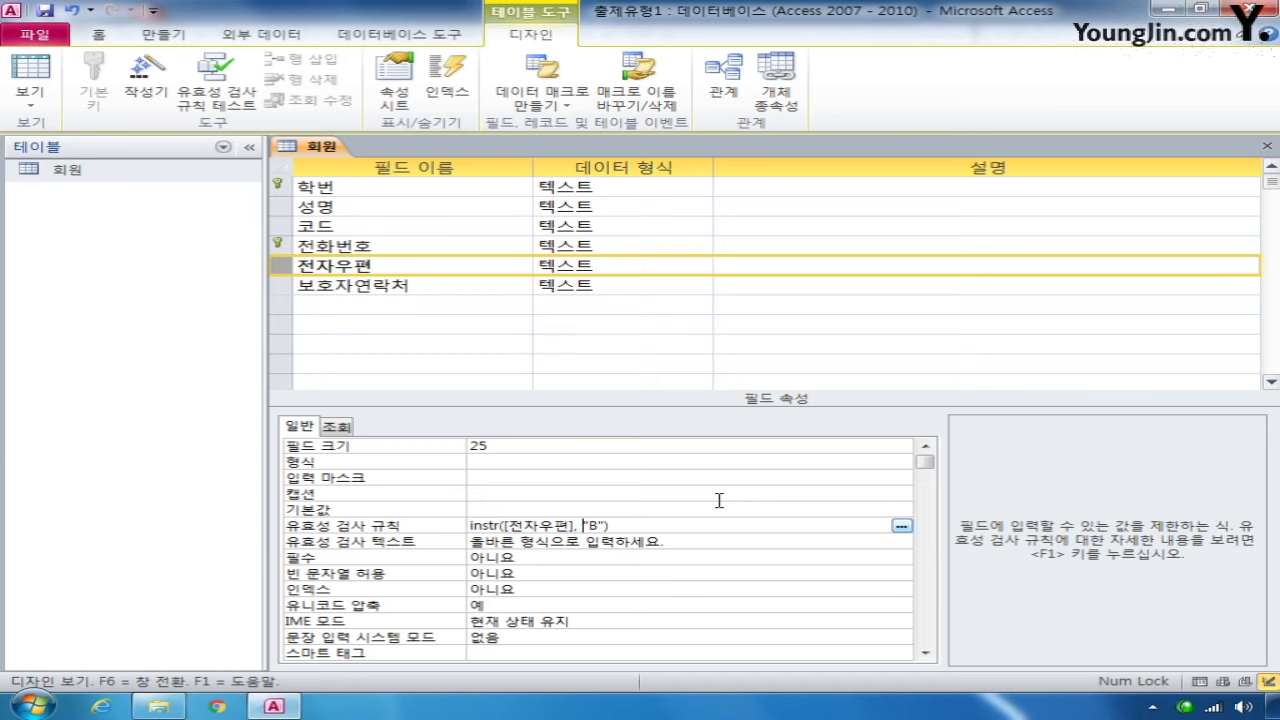
{"action": "key", "text": "Delete"}
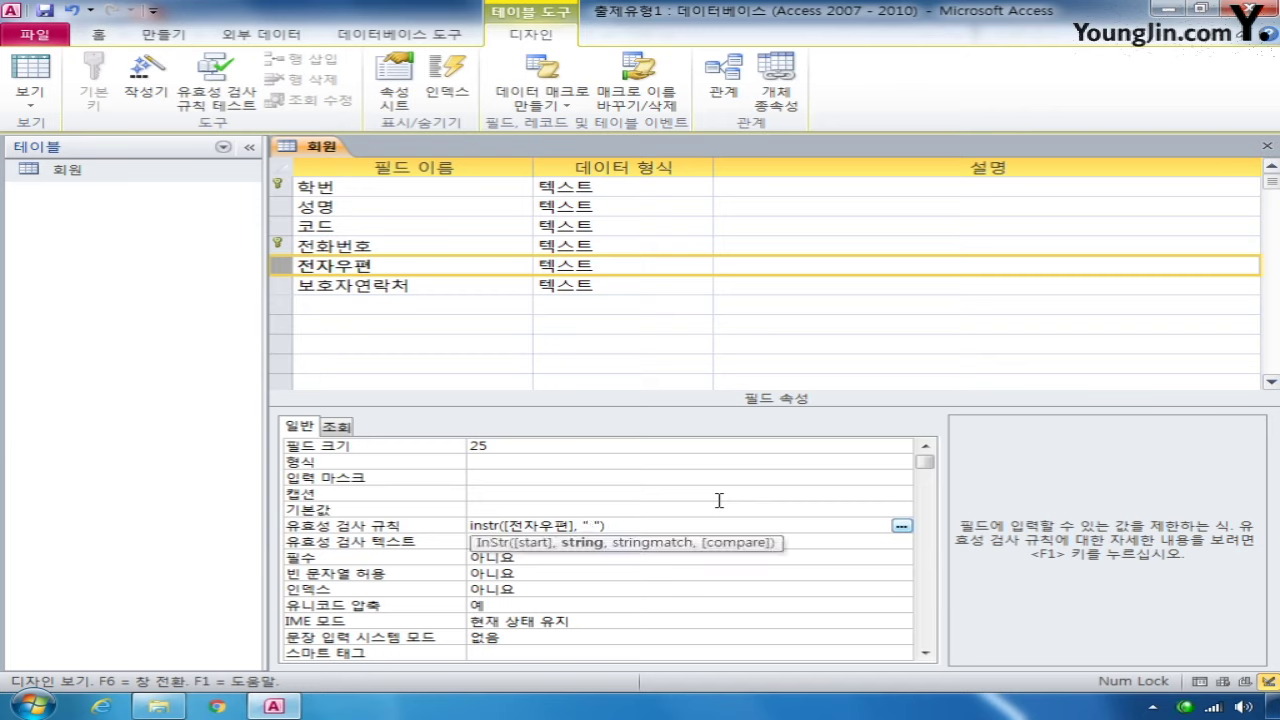
{"action": "type", "text": "= 0"}
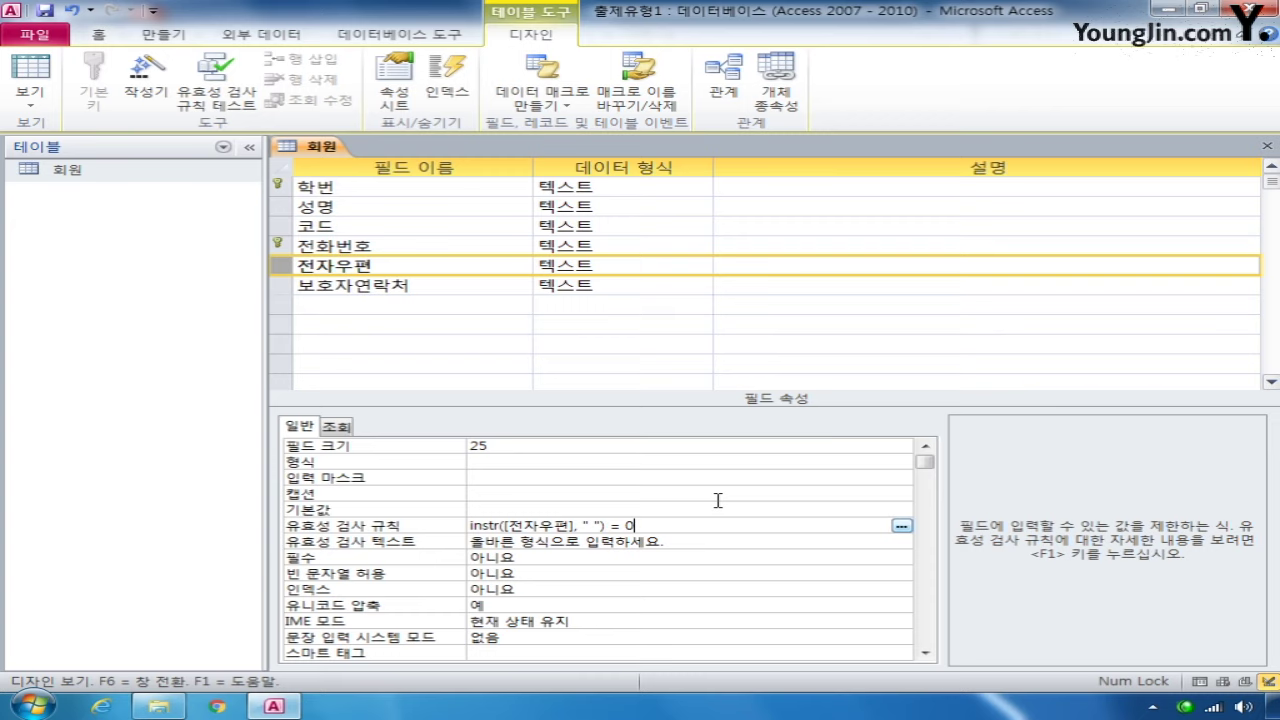
{"action": "left_click_drag", "start_coordinate": [606, 527], "coordinate": [462, 527]}
{"action": "double_click", "coordinate": [629, 525]}
{"action": "left_click_drag", "start_coordinate": [508, 525], "coordinate": [566, 526]}
{"action": "left_click", "coordinate": [591, 525]}
{"action": "double_click", "coordinate": [629, 525]}
Extend the 전자우편 validation rule with the second condition and like "*@*" and commit it
{"action": "left_click", "coordinate": [692, 527]}
{"action": "type", "text": "adnd"}
{"action": "key", "text": "BackSpace"}
{"action": "key", "text": "BackSpace"}
{"action": "key", "text": "BackSpace"}
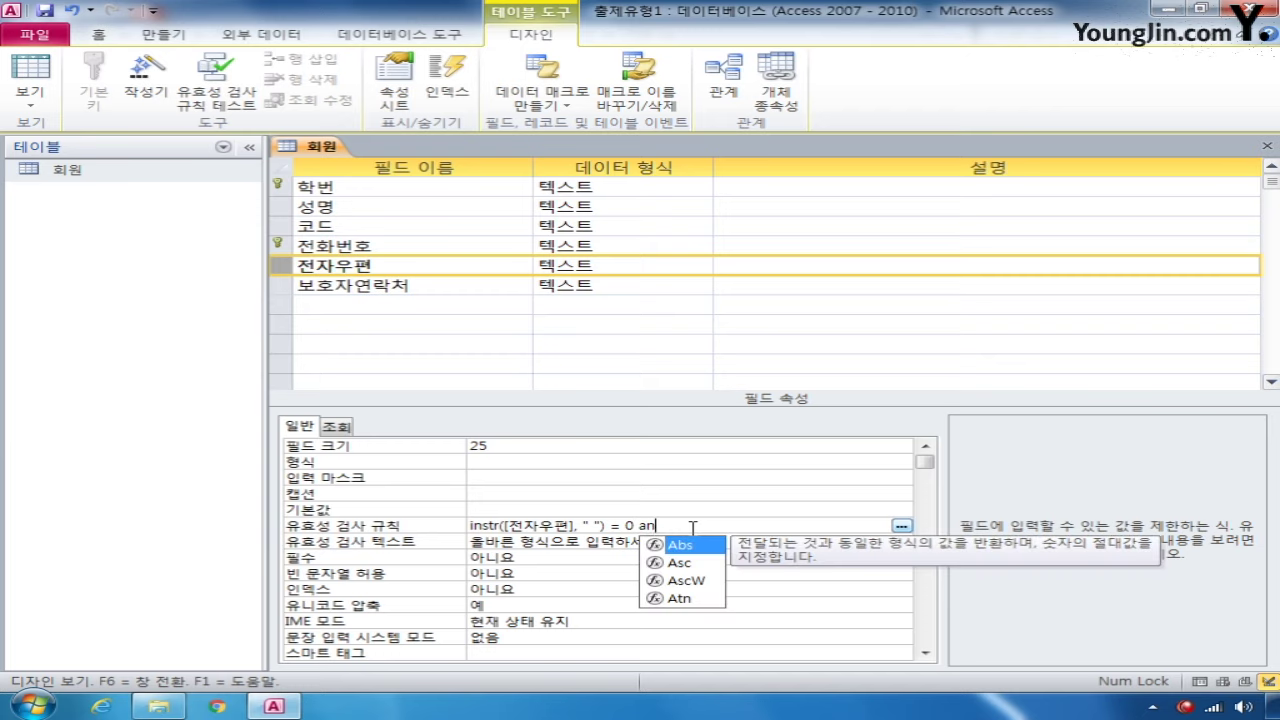
{"action": "type", "text": "nd"}
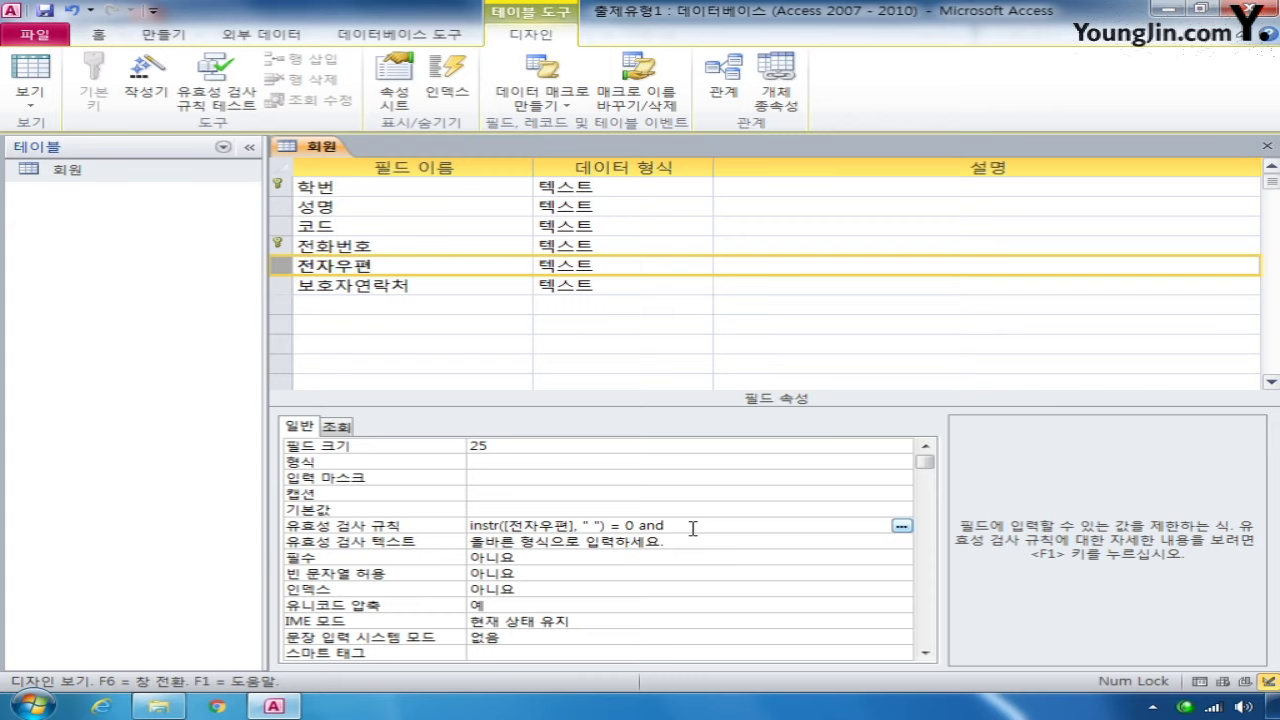
{"action": "type", "text": "like \"\"*@*"}
{"action": "key", "text": "Left"}
{"action": "key", "text": "Left"}
{"action": "key", "text": "Right"}
{"action": "key", "text": "Right"}
{"action": "key", "text": "Left"}
{"action": "key", "text": "Left"}
{"action": "key", "text": "Left"}
{"action": "key", "text": "Right"}
{"action": "key", "text": "Right"}
{"action": "key", "text": "Left"}
{"action": "key", "text": "shift+Right"}
{"action": "key", "text": "shift+Right"}
{"action": "key", "text": "shift+Left"}
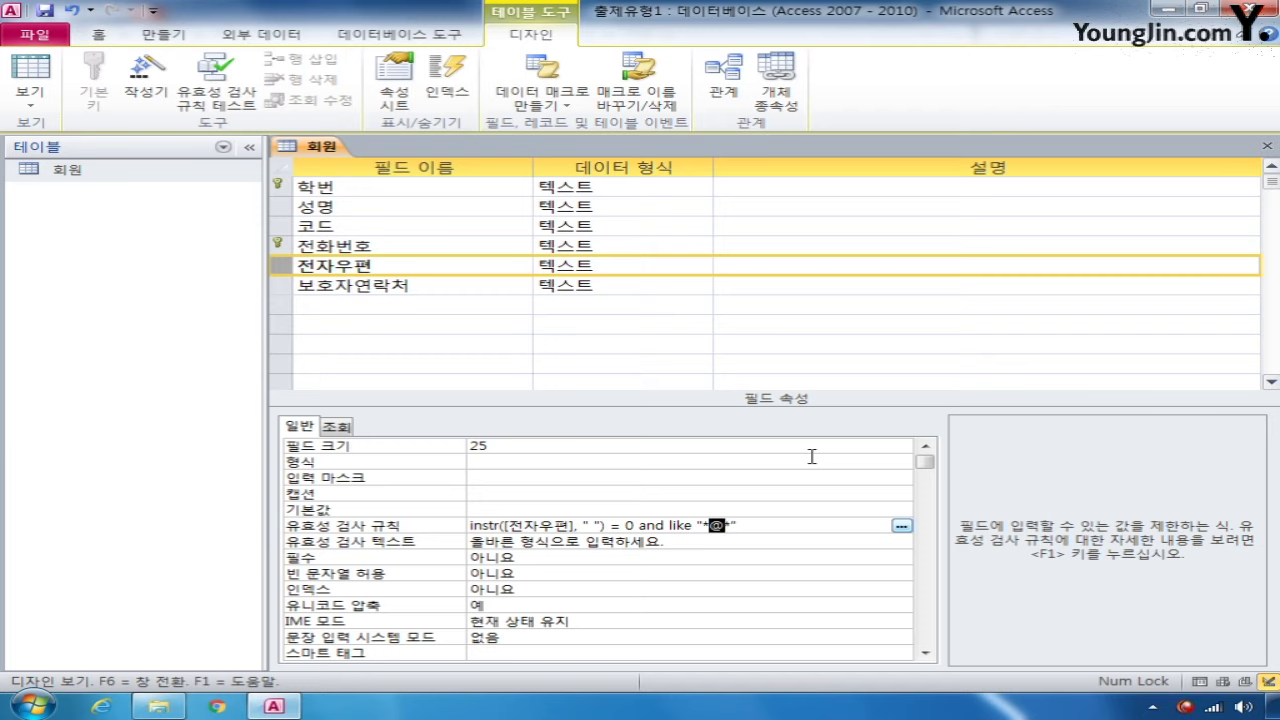
{"action": "left_click", "coordinate": [800, 524]}
{"action": "left_click", "coordinate": [708, 542]}
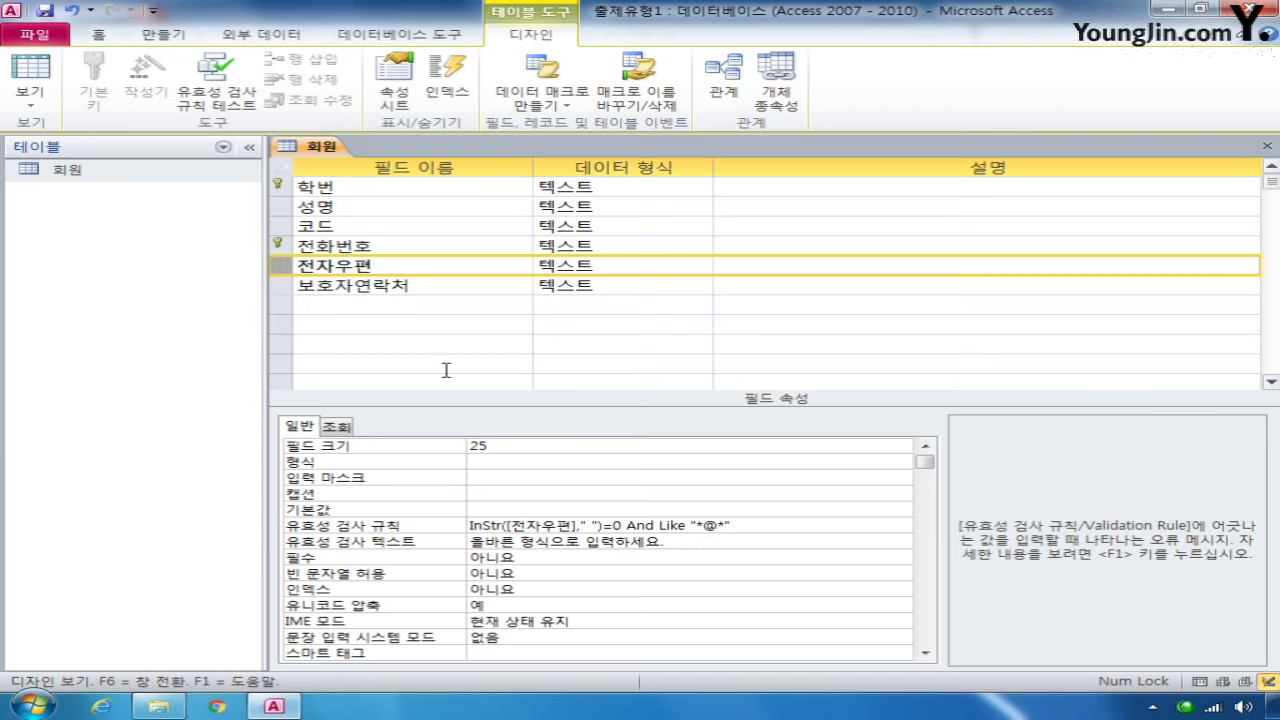
Make the 코드 field mandatory by setting its 필수 property to 예
{"action": "left_click", "coordinate": [280, 226]}
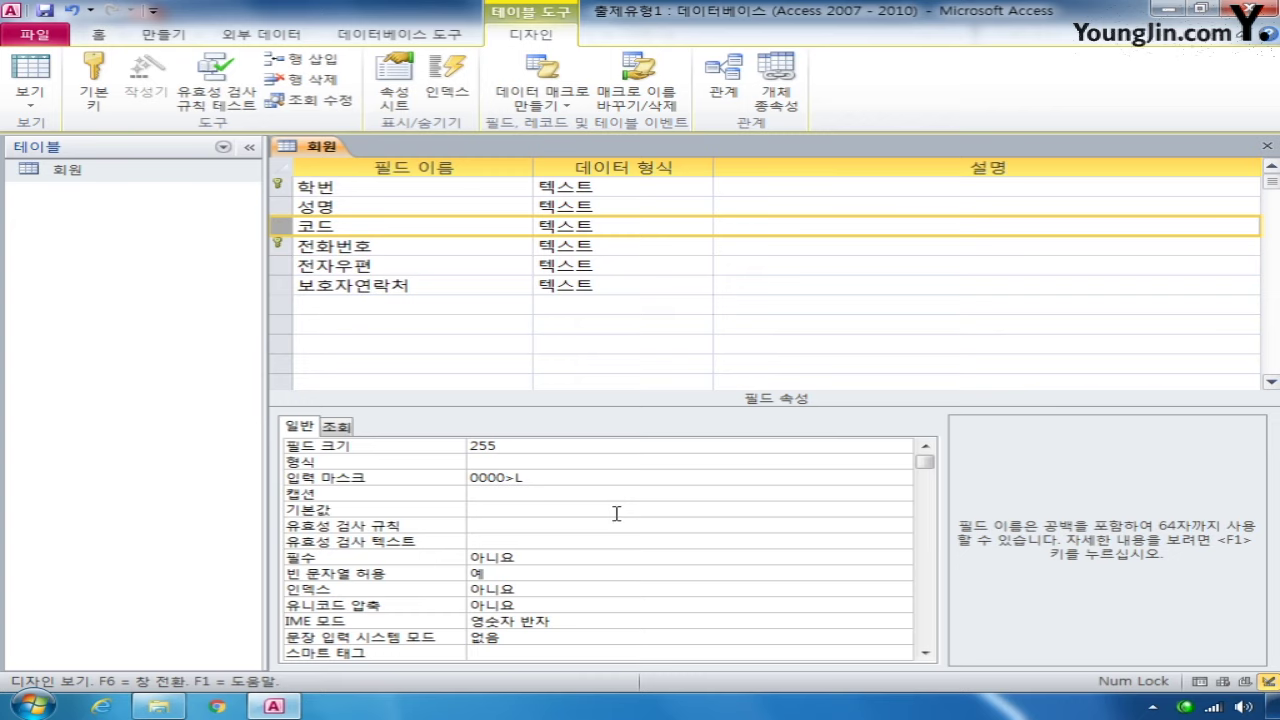
{"action": "left_click", "coordinate": [530, 557]}
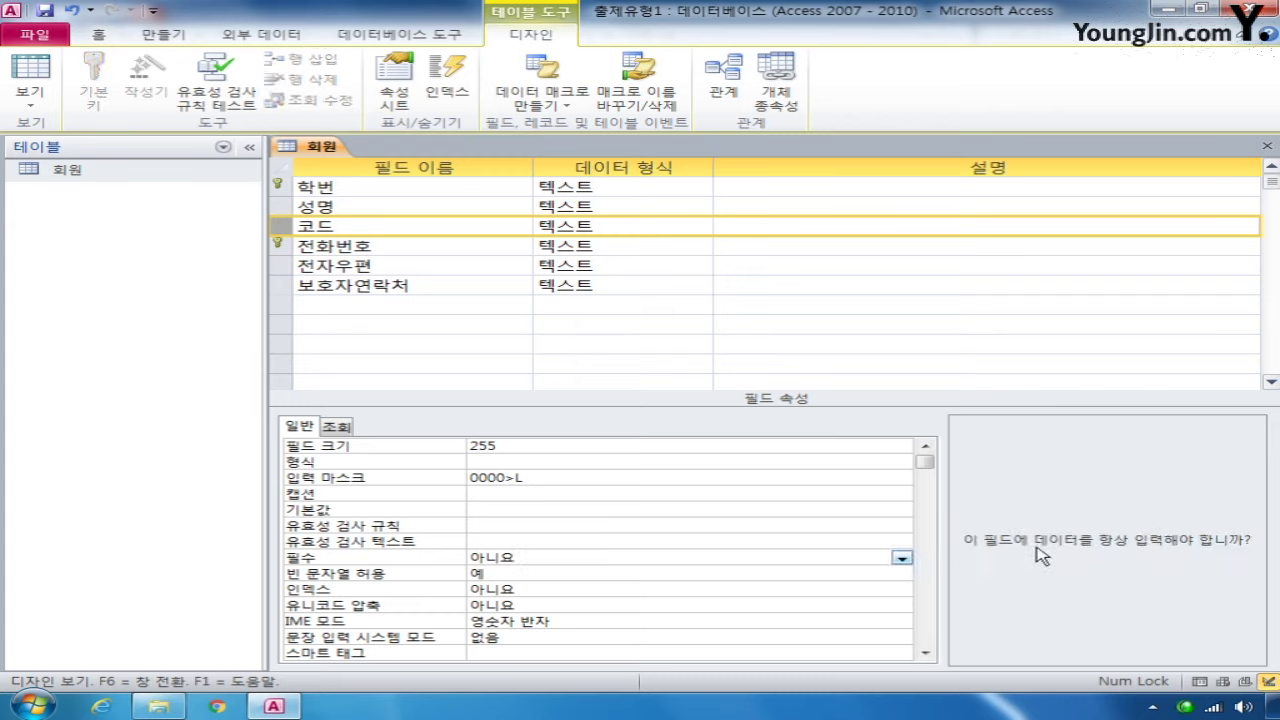
{"action": "left_click", "coordinate": [902, 558]}
{"action": "left_click", "coordinate": [846, 574]}
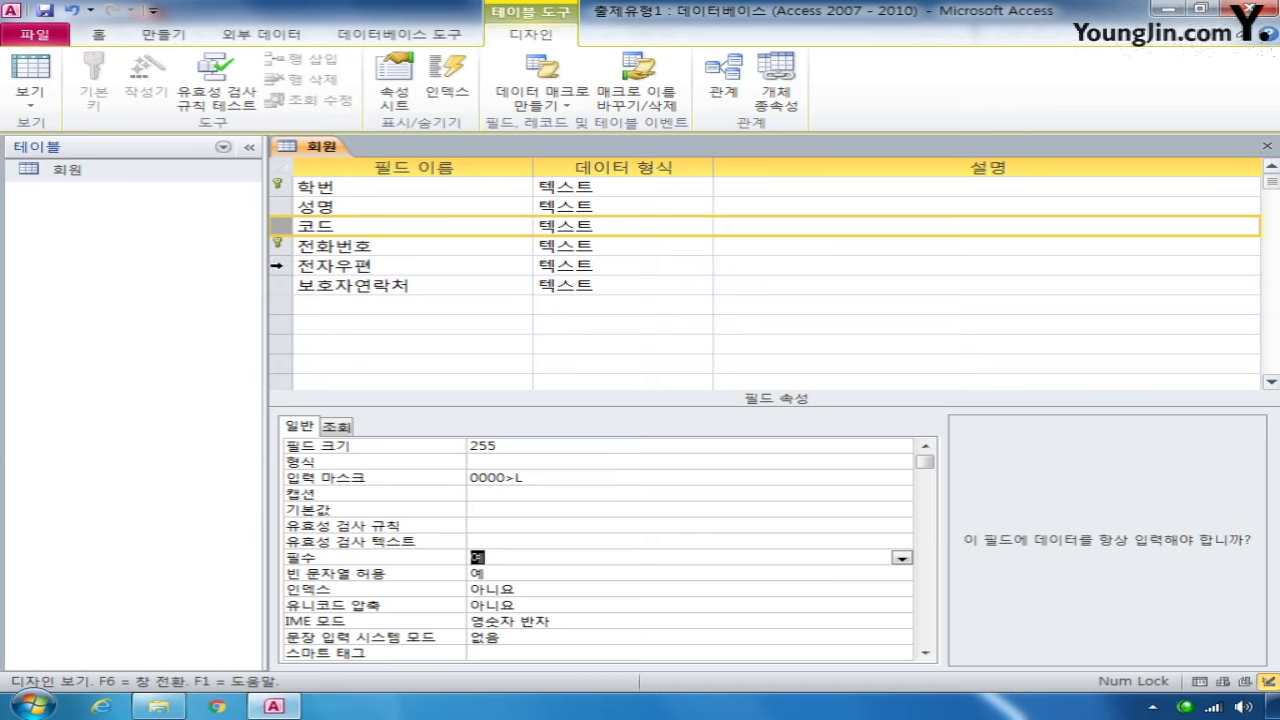
Set the 전자우편 field's IME 모드 property to 영숫자 반자
{"action": "left_click", "coordinate": [278, 265]}
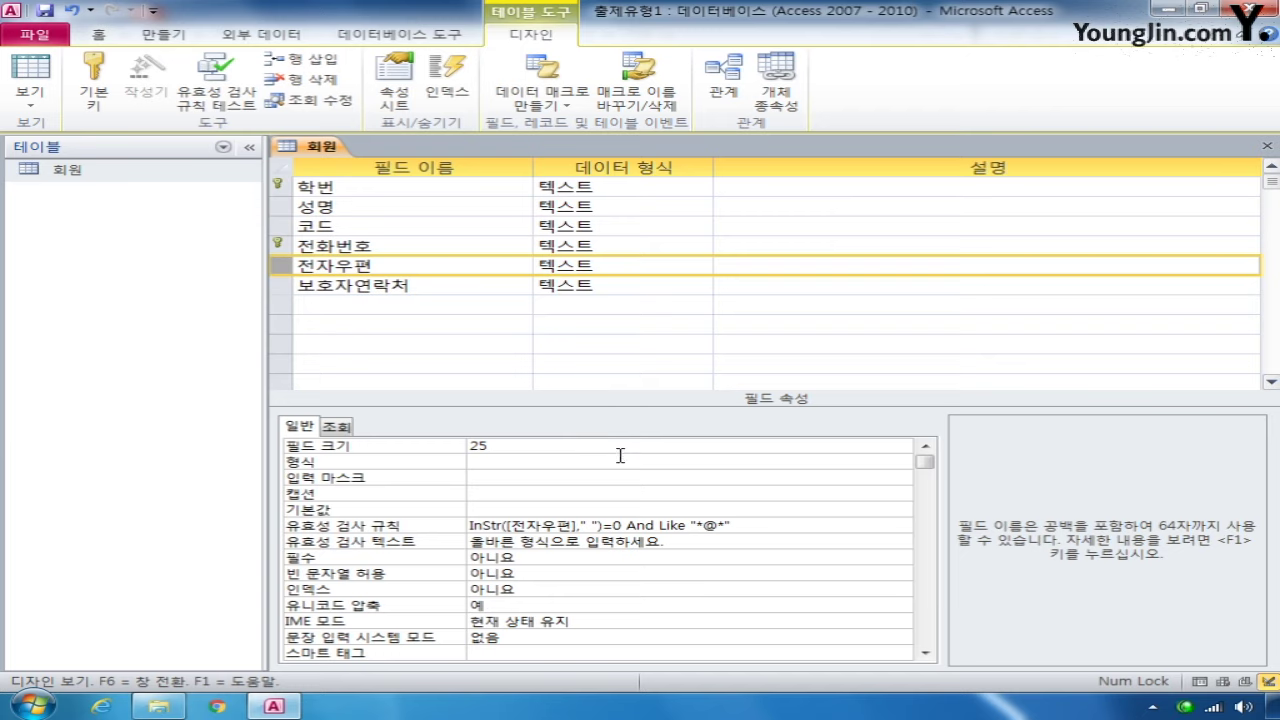
{"action": "left_click", "coordinate": [595, 620]}
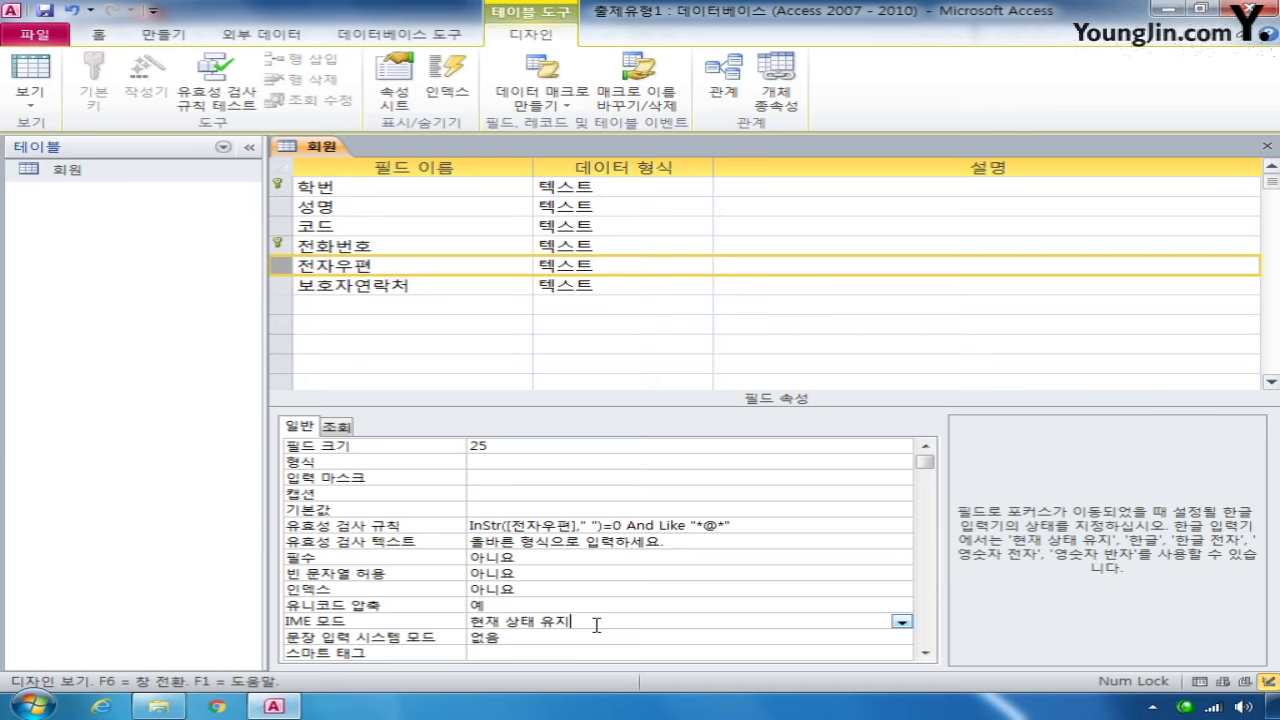
{"action": "left_click", "coordinate": [902, 622]}
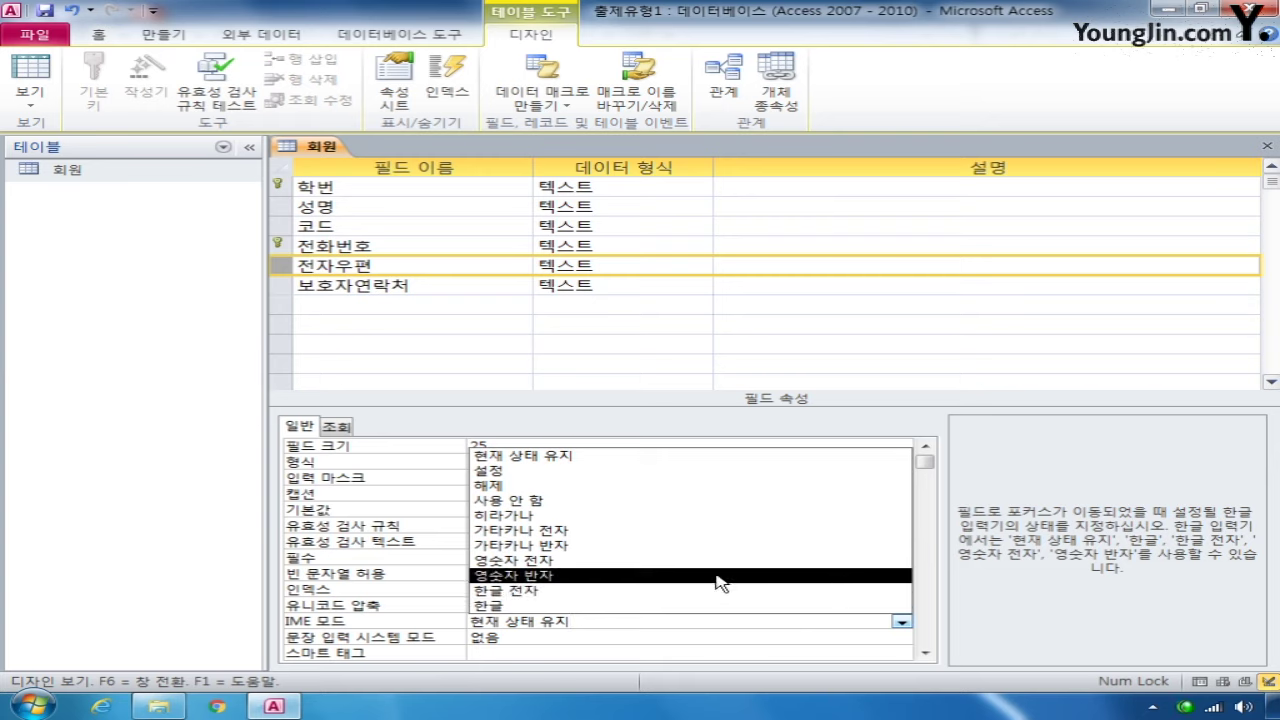
{"action": "left_click", "coordinate": [585, 576]}
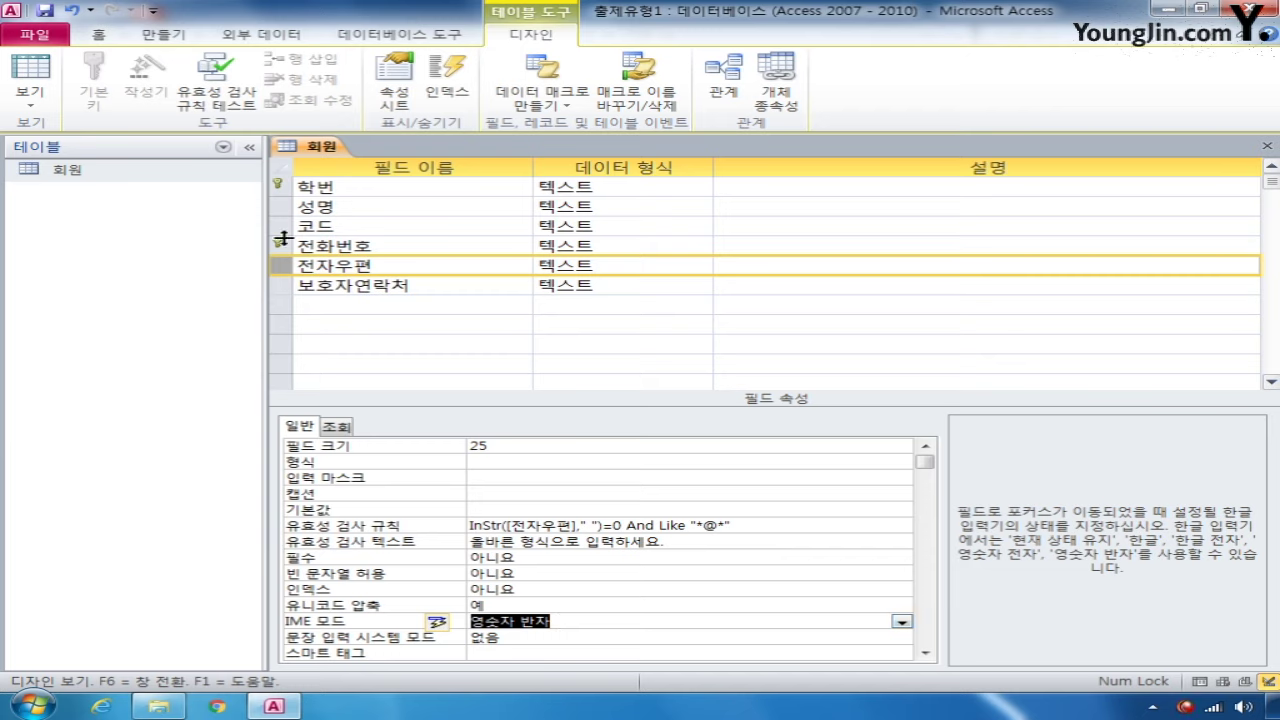
Index the 성명 field with duplicates allowed, using the option 예(중복 가능)
{"action": "left_click", "coordinate": [281, 206]}
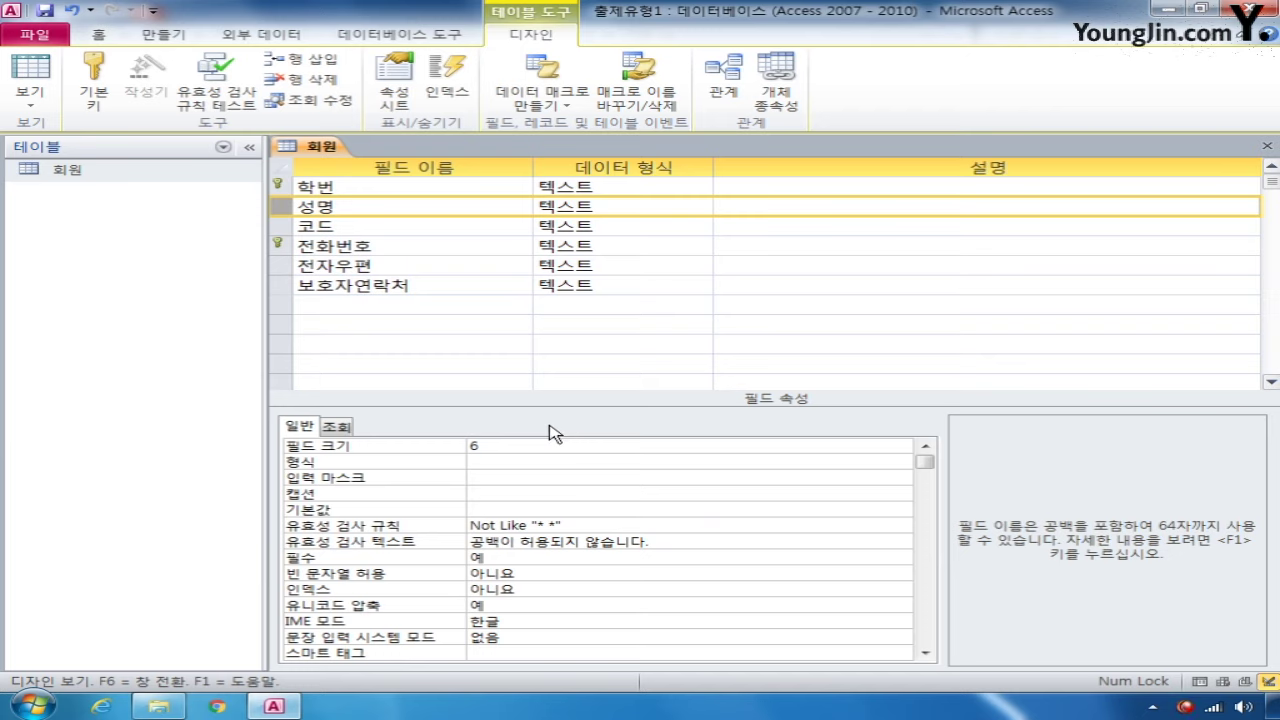
{"action": "left_click", "coordinate": [524, 590]}
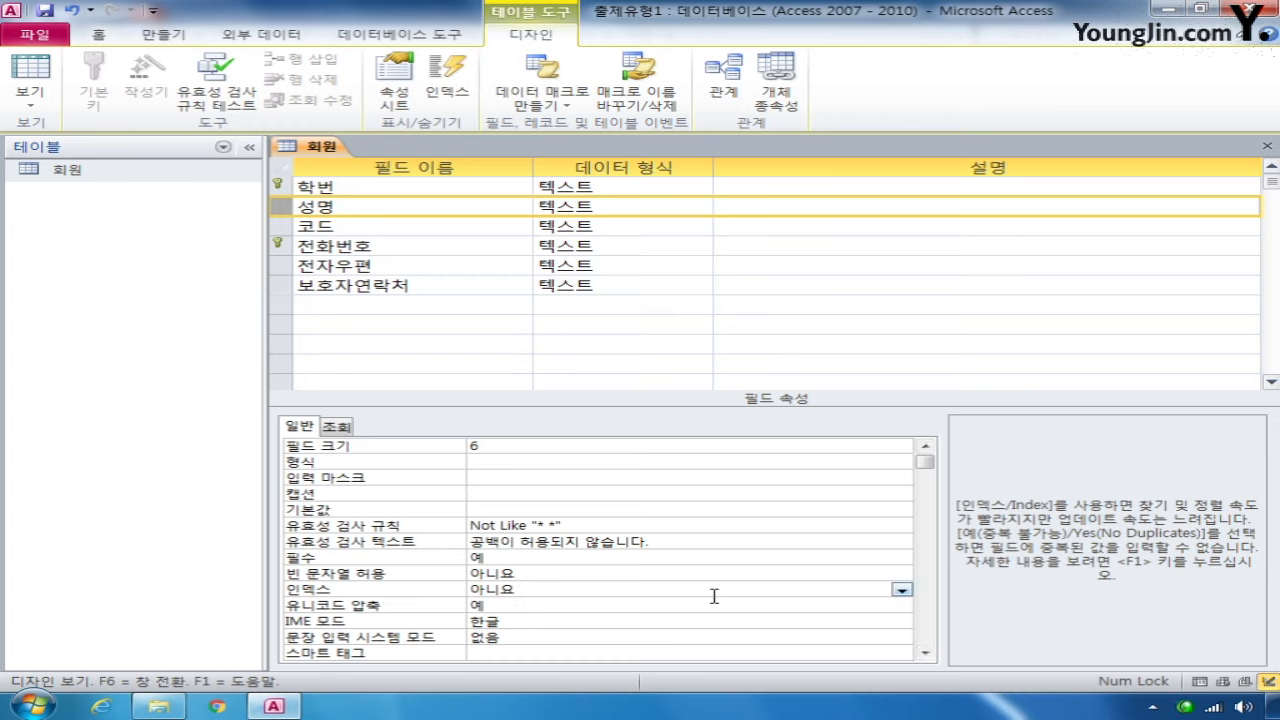
{"action": "left_click", "coordinate": [902, 590]}
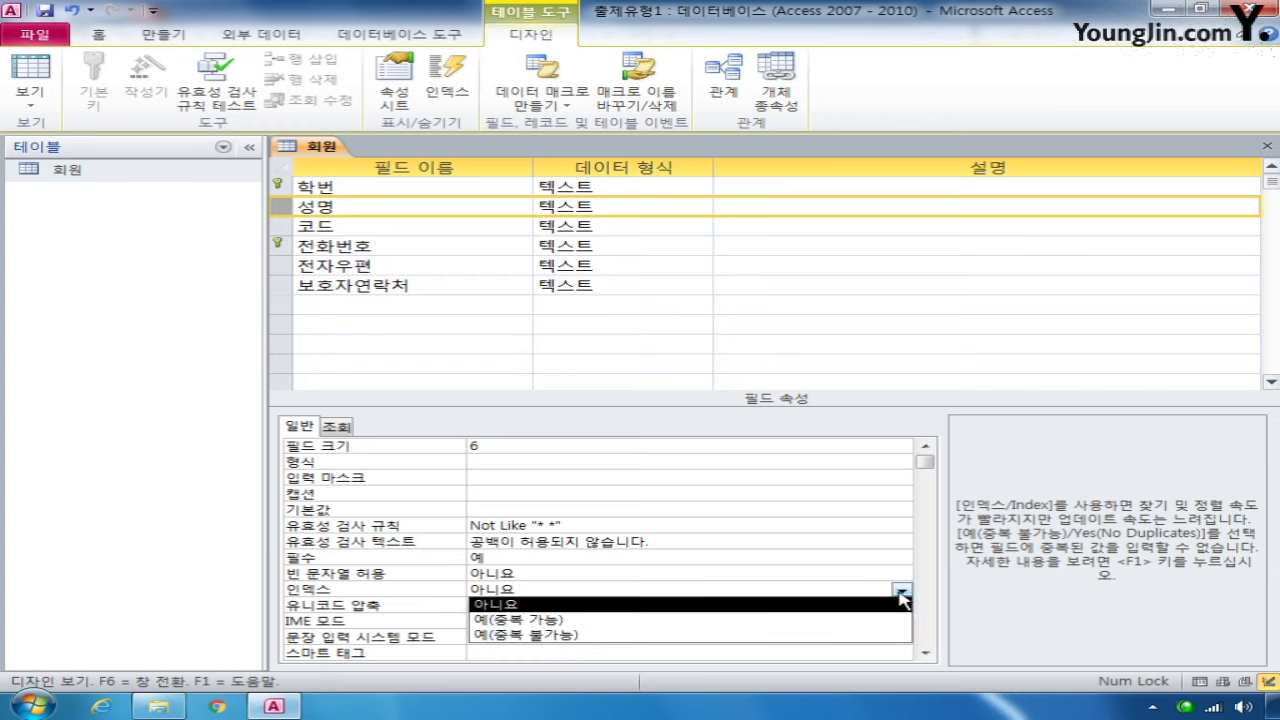
{"action": "left_click", "coordinate": [826, 624]}
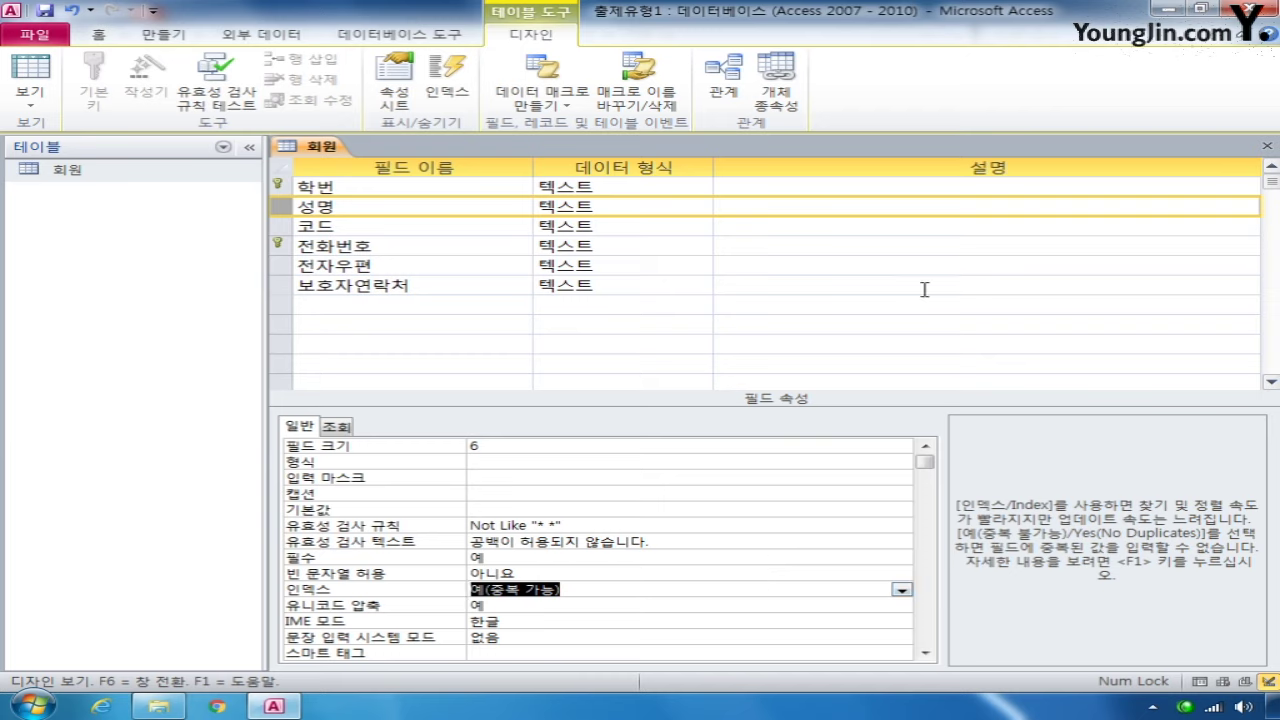
Close the 회원 table, saving its design changes and testing the existing data against the new rules
{"action": "left_click", "coordinate": [1267, 145]}
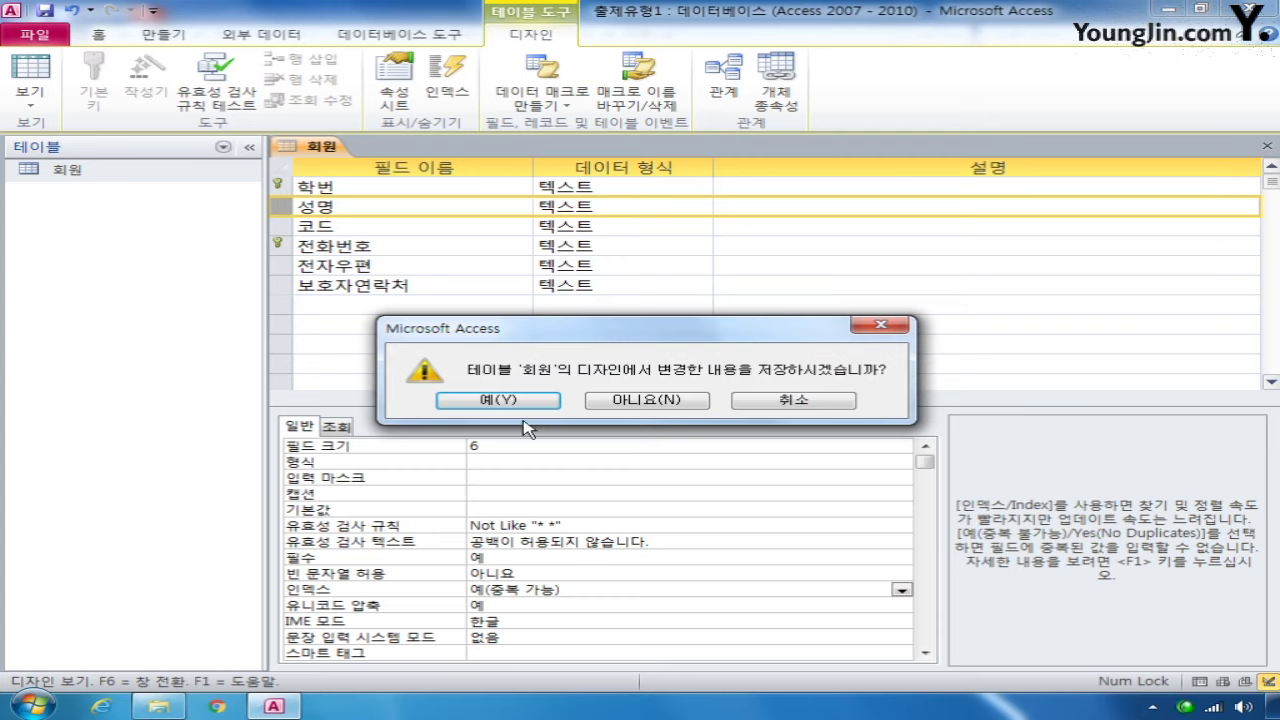
{"action": "left_click", "coordinate": [507, 401]}
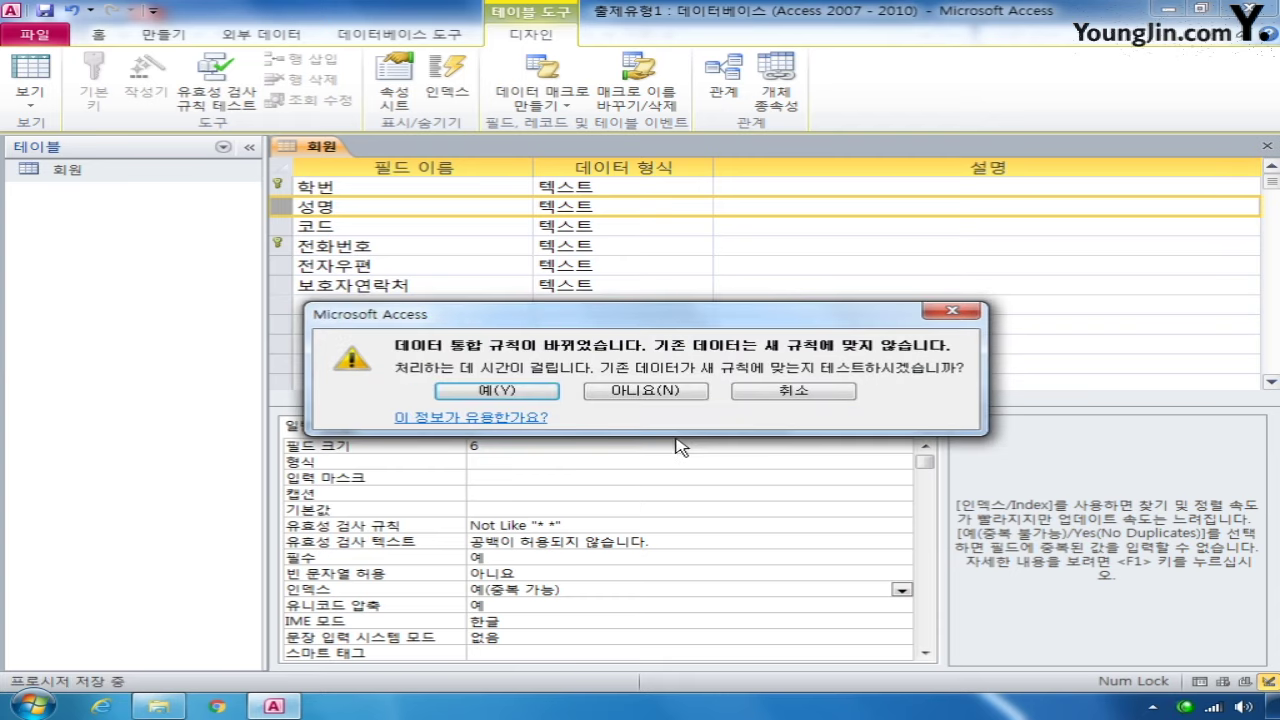
{"action": "left_click", "coordinate": [505, 392]}
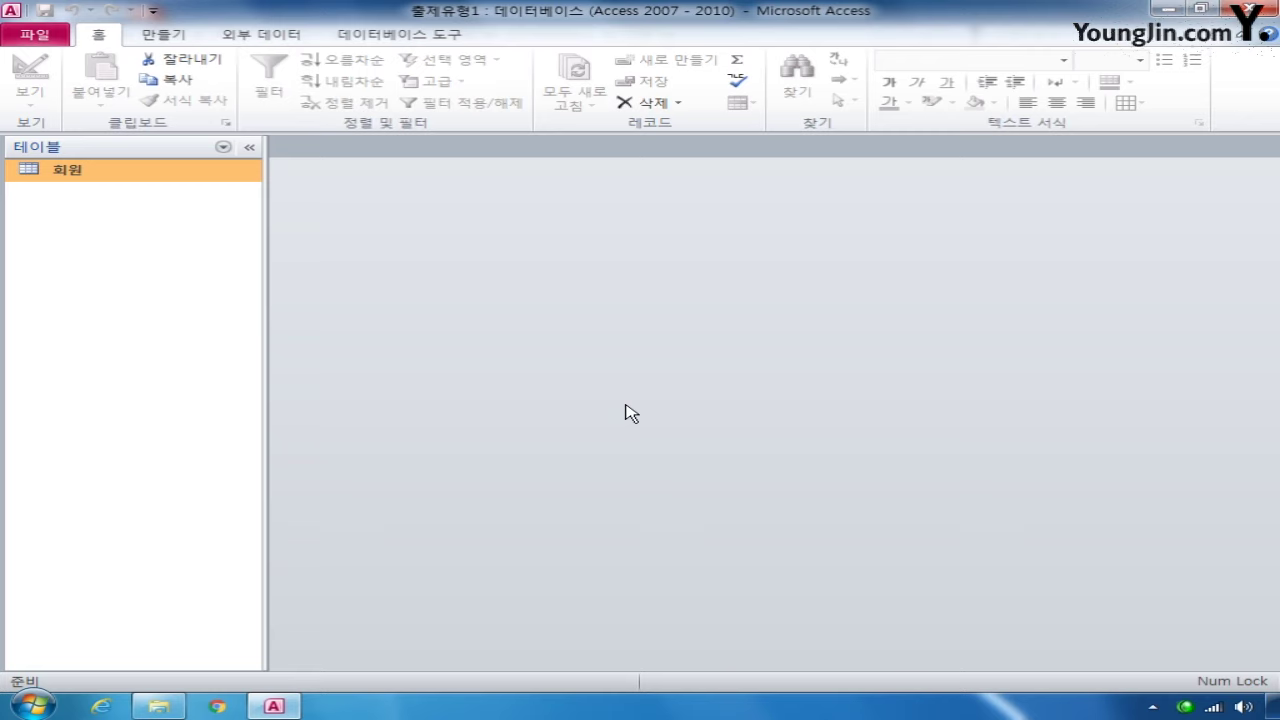
Reopen the 회원 table in design view to review its field design, and close it
{"action": "right_click", "coordinate": [123, 172]}
{"action": "left_click", "coordinate": [178, 204]}
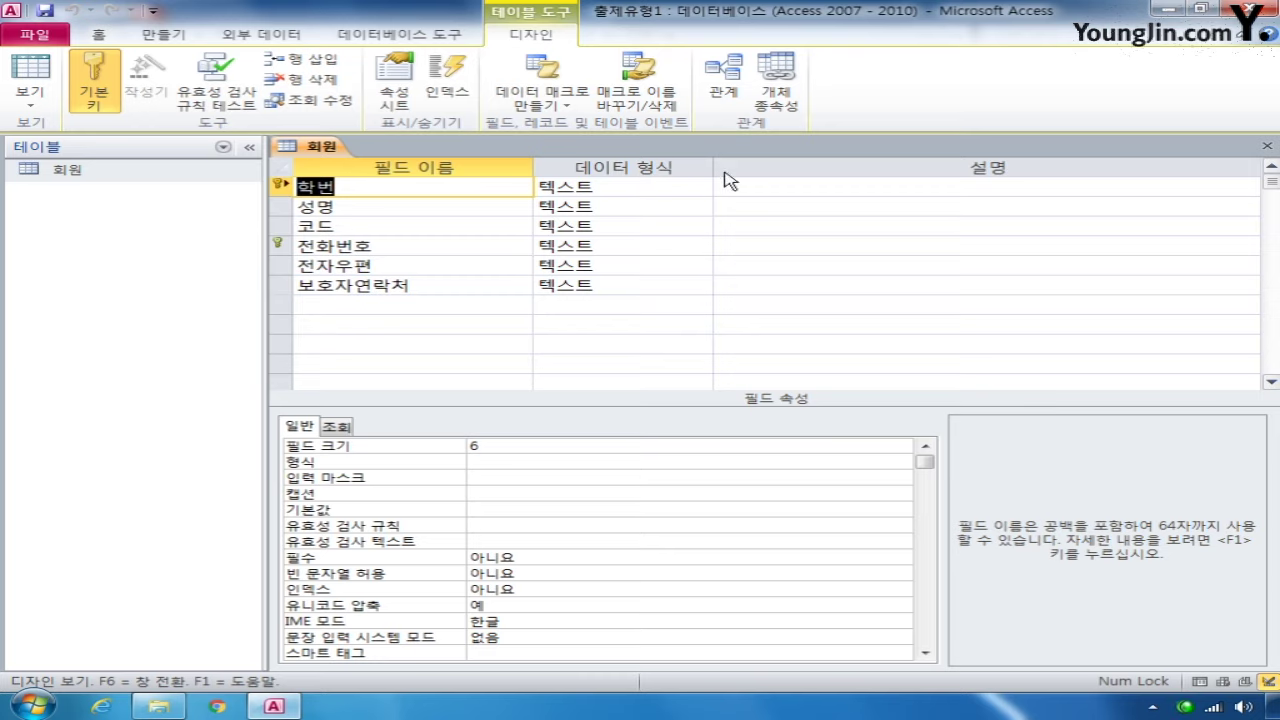
{"action": "left_click", "coordinate": [1266, 147]}
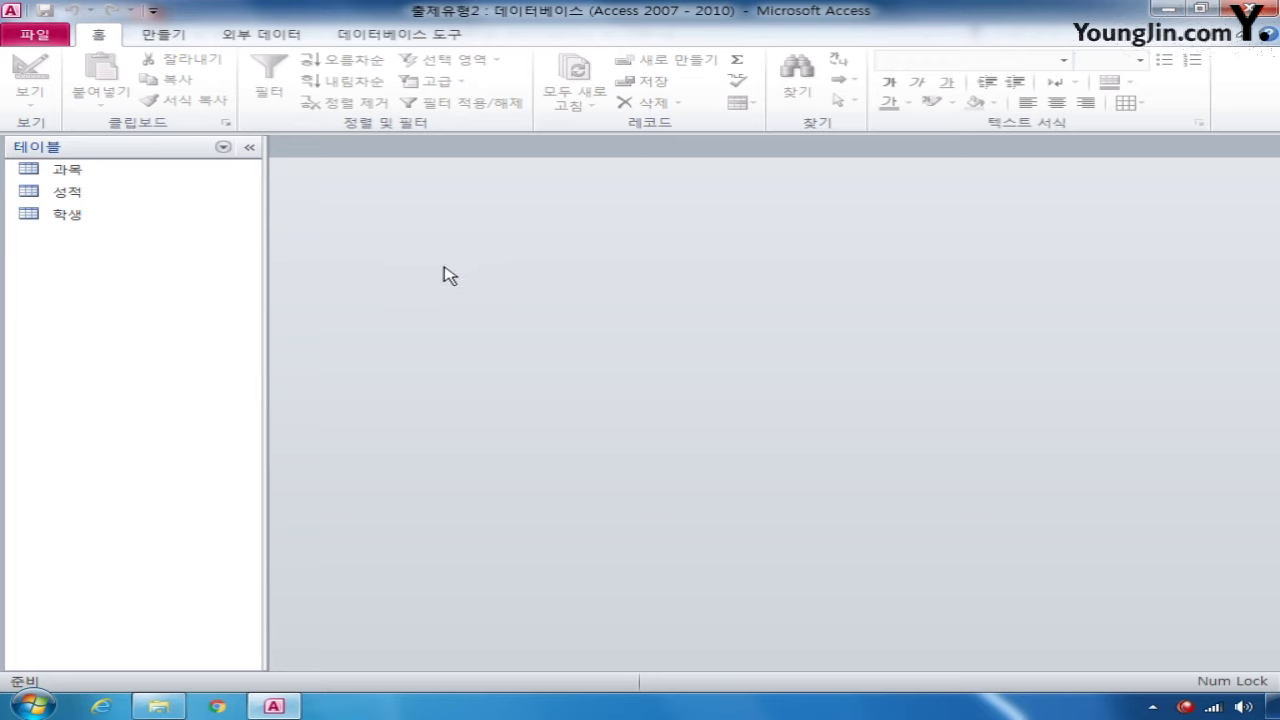
Open the 성적 table of the 출제유형2 database in design view
{"action": "left_click", "coordinate": [84, 218]}
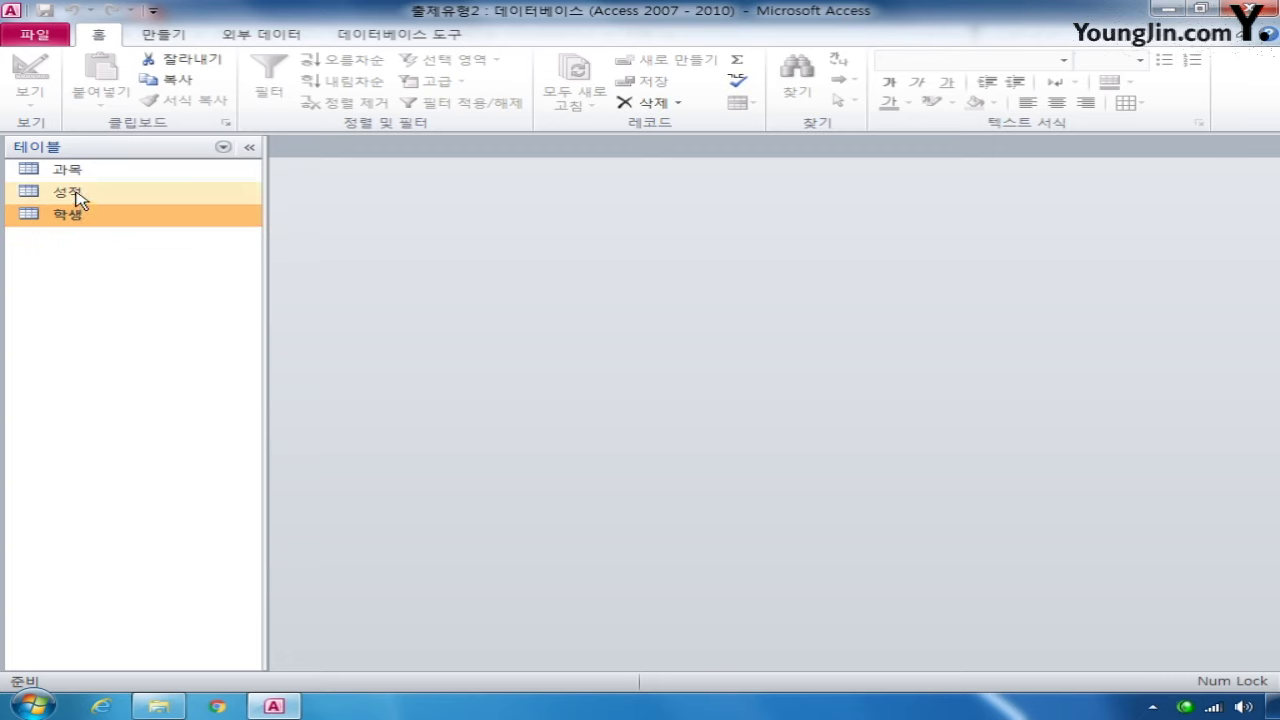
{"action": "left_click", "coordinate": [77, 195]}
{"action": "right_click", "coordinate": [77, 193]}
{"action": "left_click", "coordinate": [140, 224]}
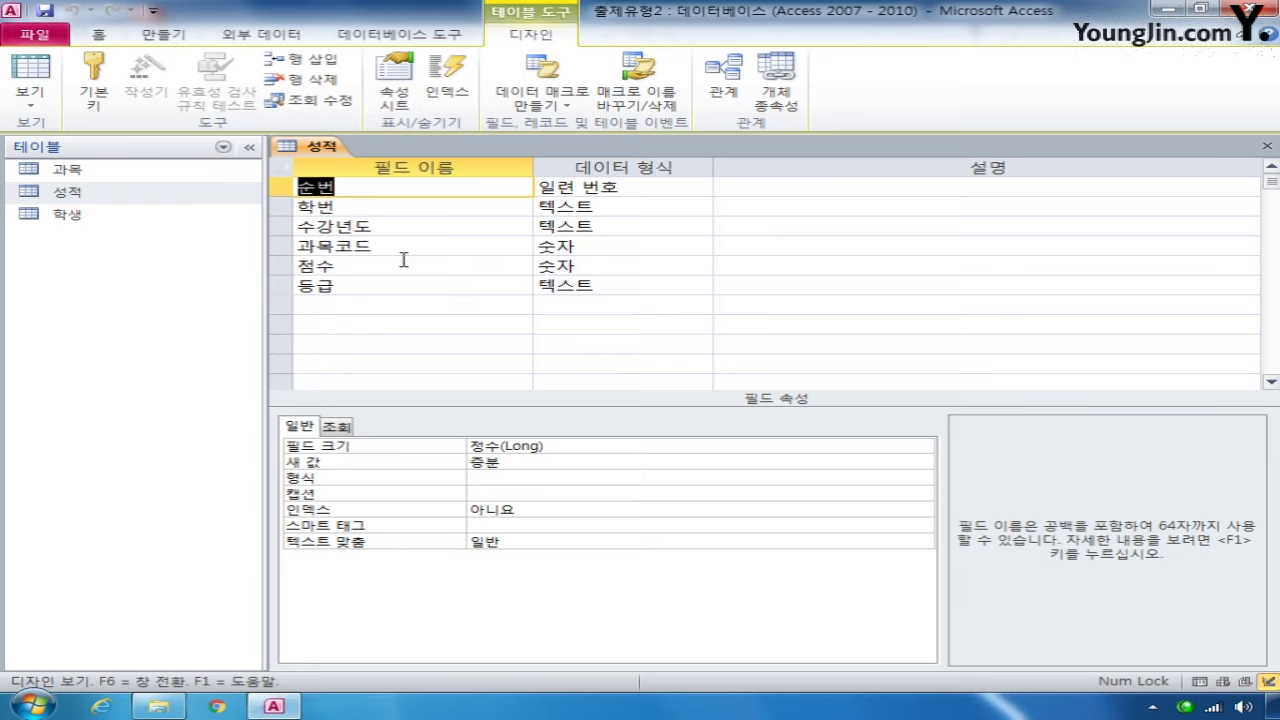
Define 학번 and 과목코드 together as the 성적 table's composite primary key
{"action": "left_click", "coordinate": [278, 207]}
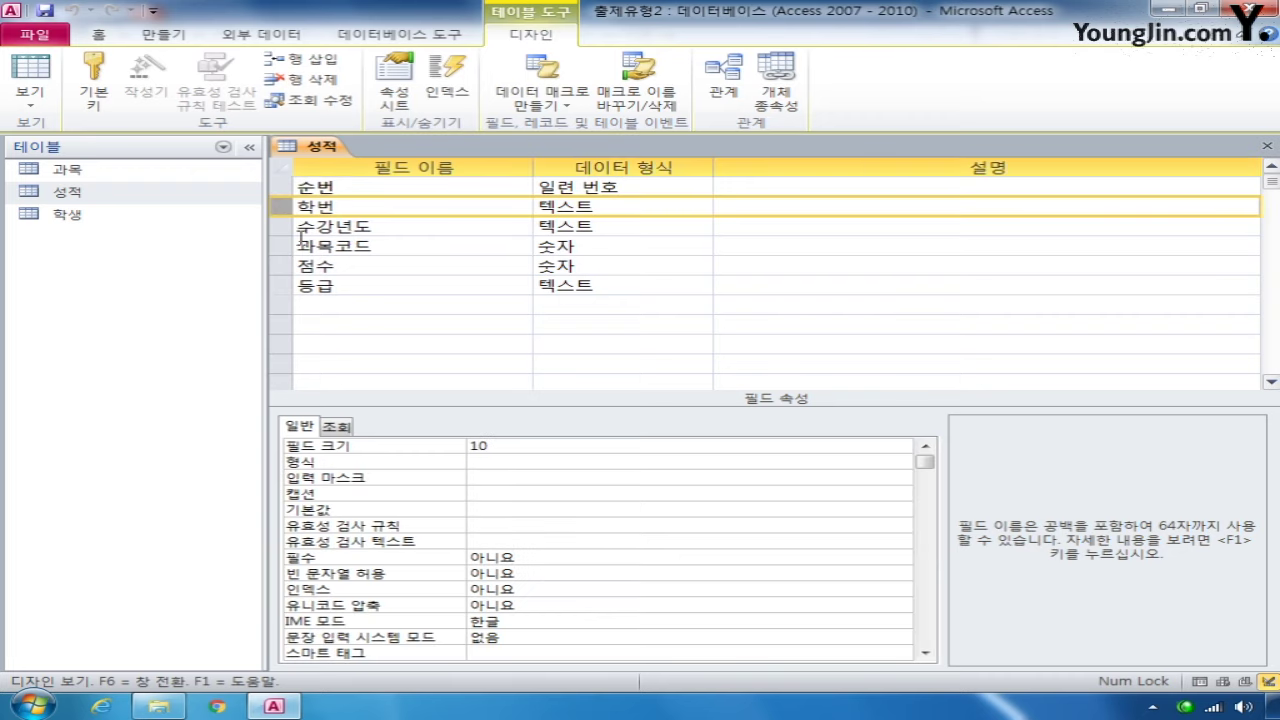
{"action": "left_click", "coordinate": [282, 245]}
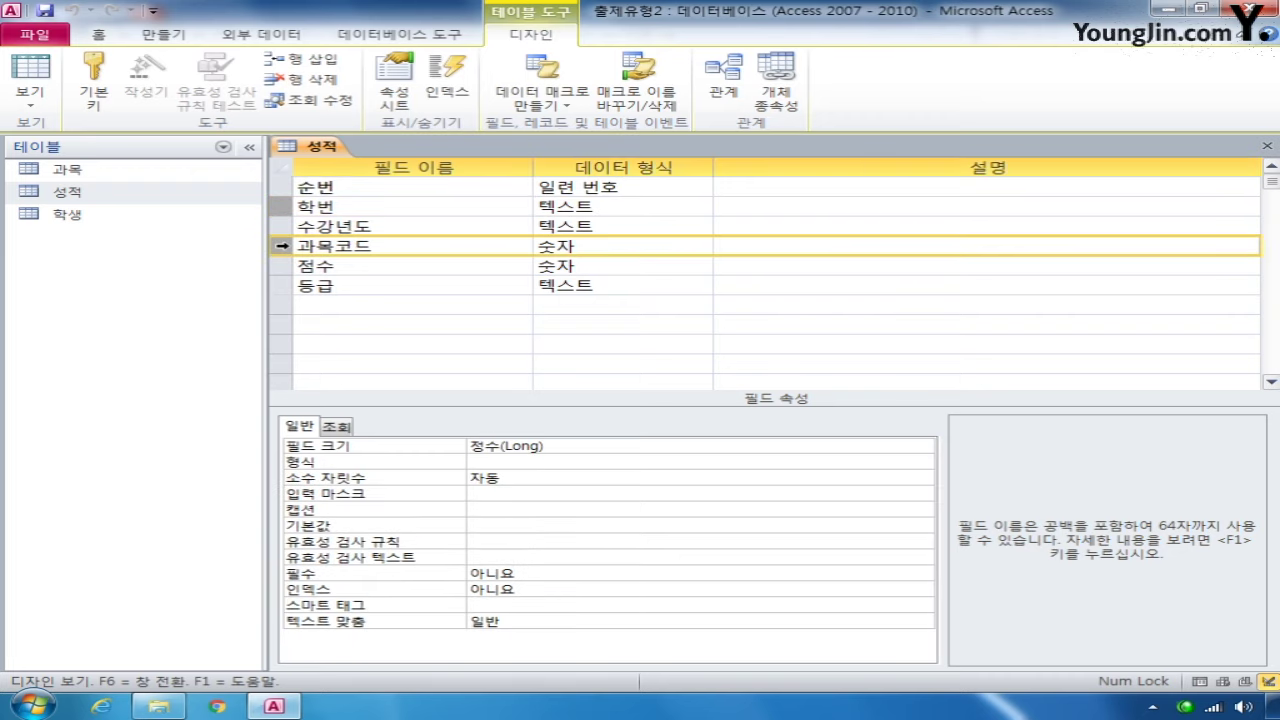
{"action": "left_click", "coordinate": [94, 85]}
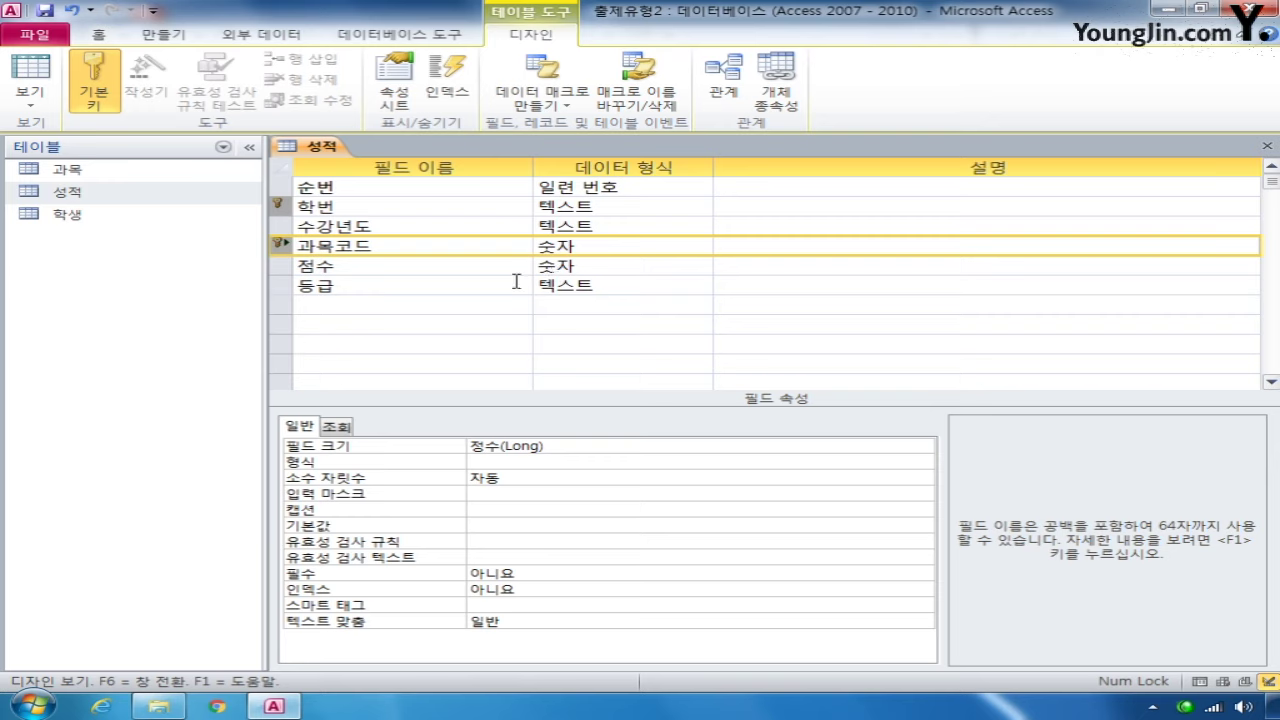
Set the 수강년도 field's default value to the current system year with =Year(Date())
{"action": "left_click", "coordinate": [281, 228]}
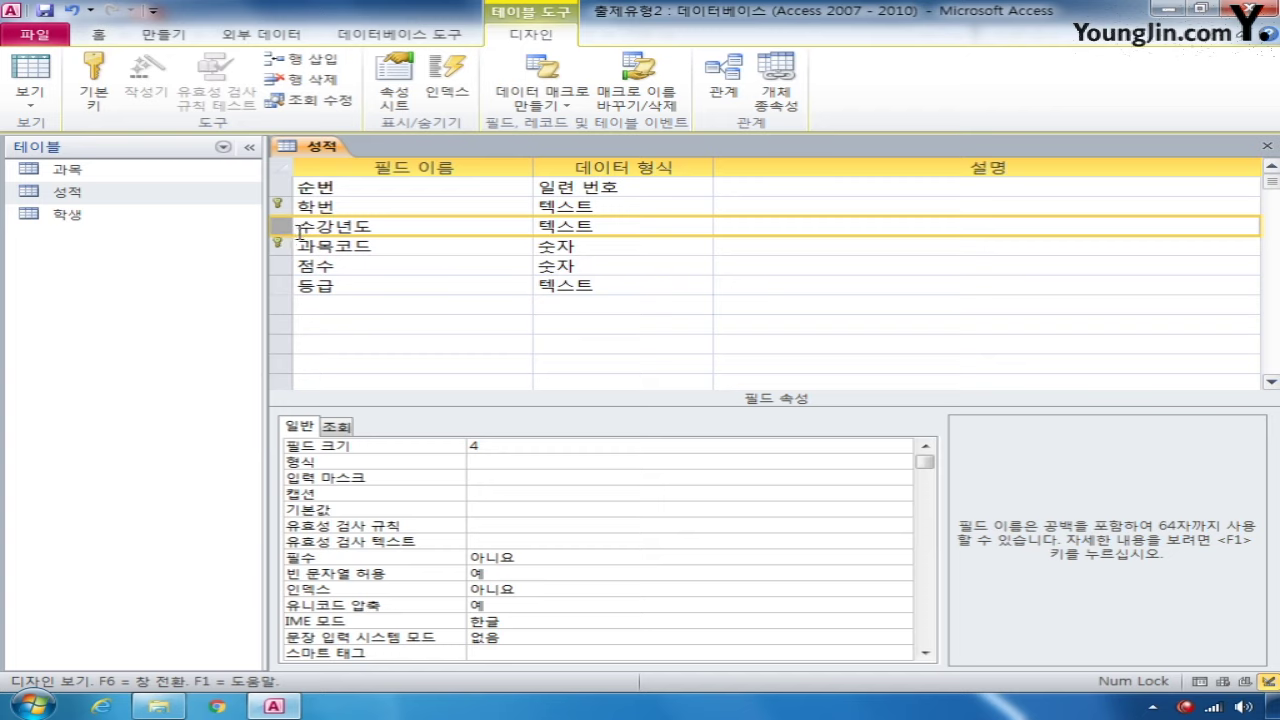
{"action": "left_click", "coordinate": [498, 509]}
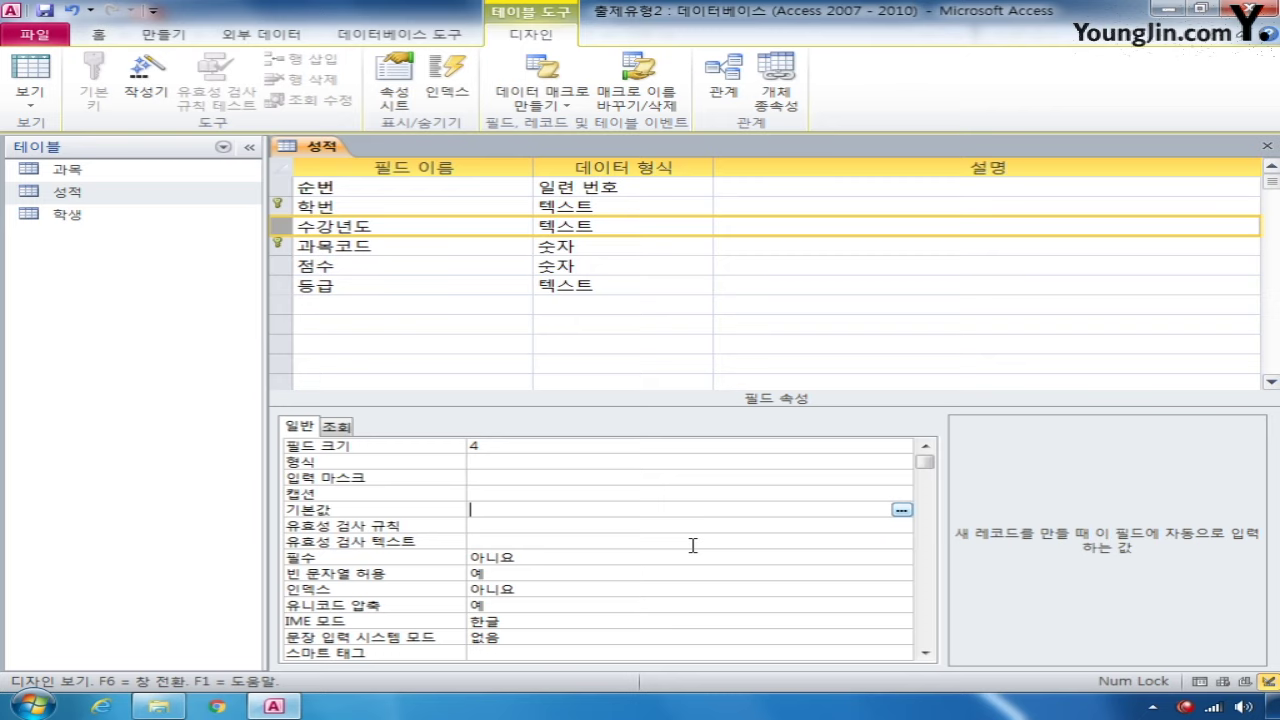
{"action": "type", "text": "=year"}
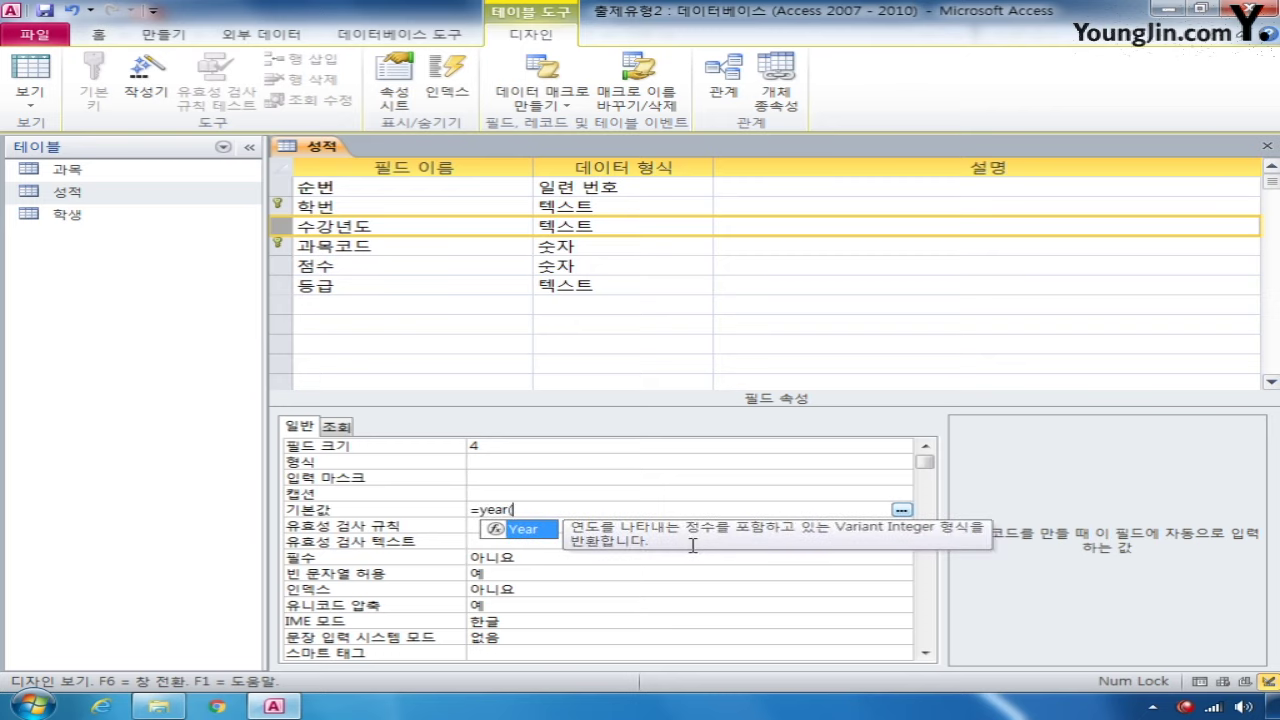
{"action": "type", "text": "("}
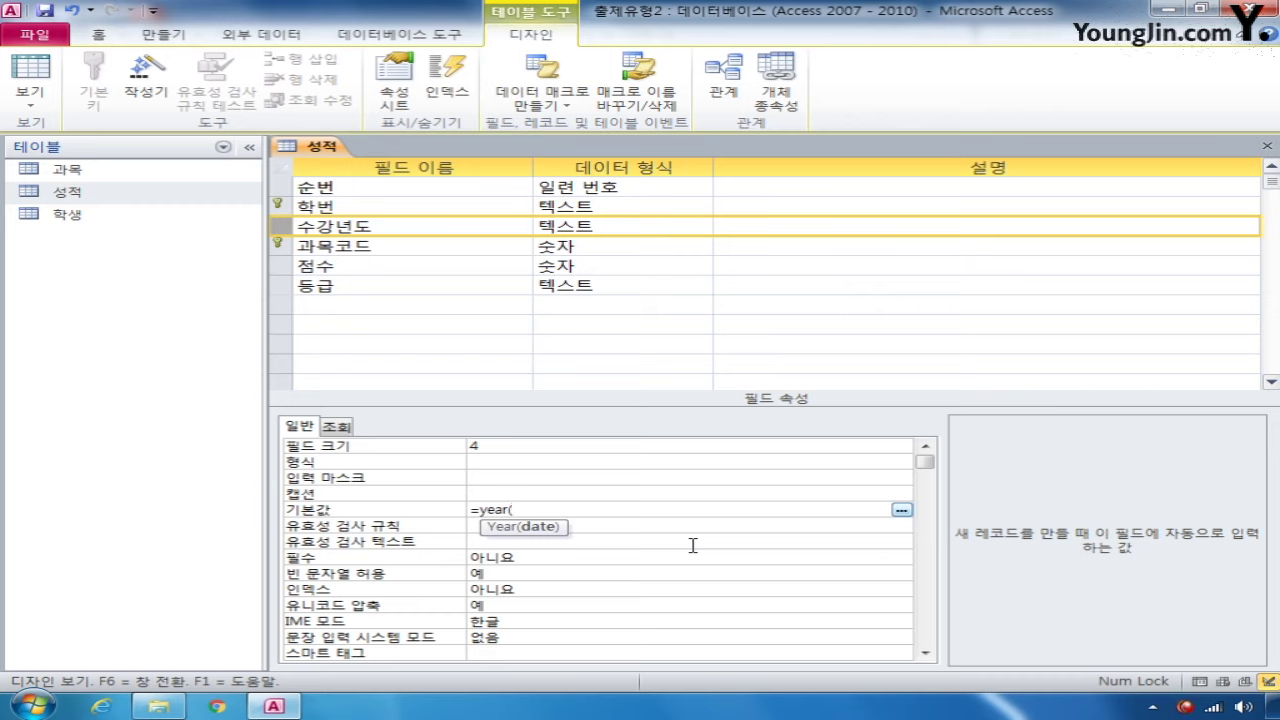
{"action": "type", "text": "da"}
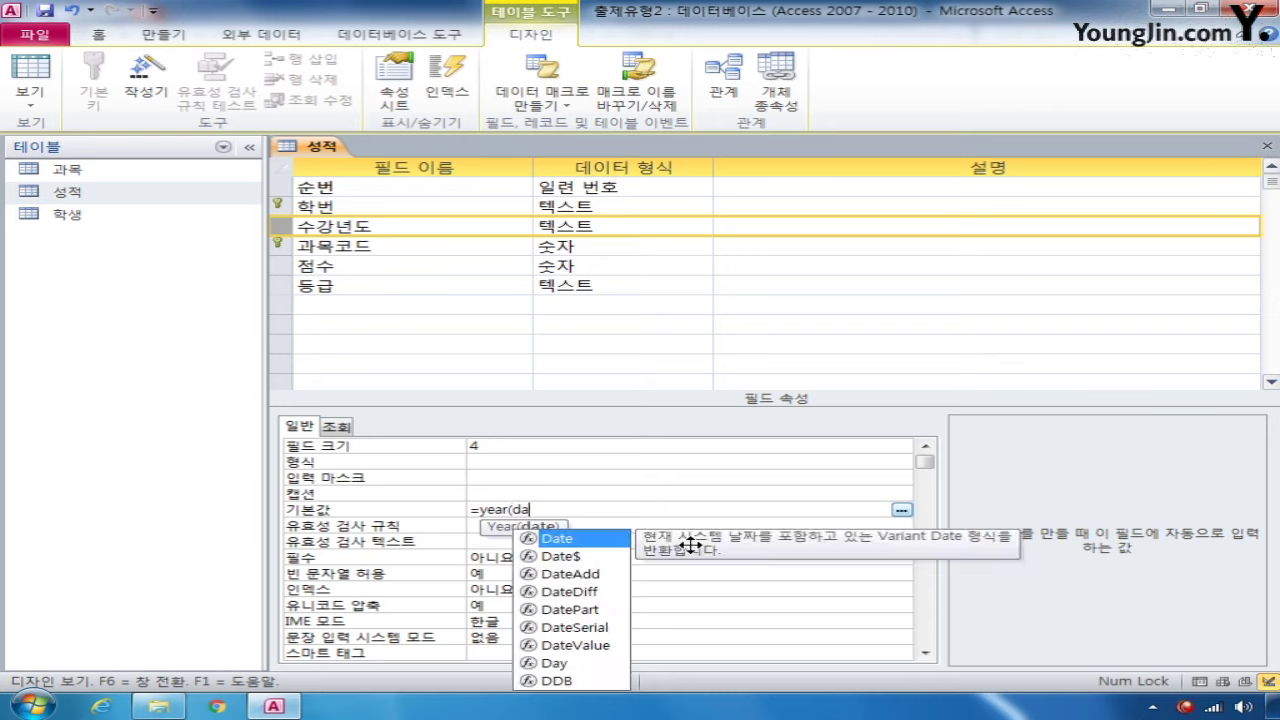
{"action": "type", "text": "te())"}
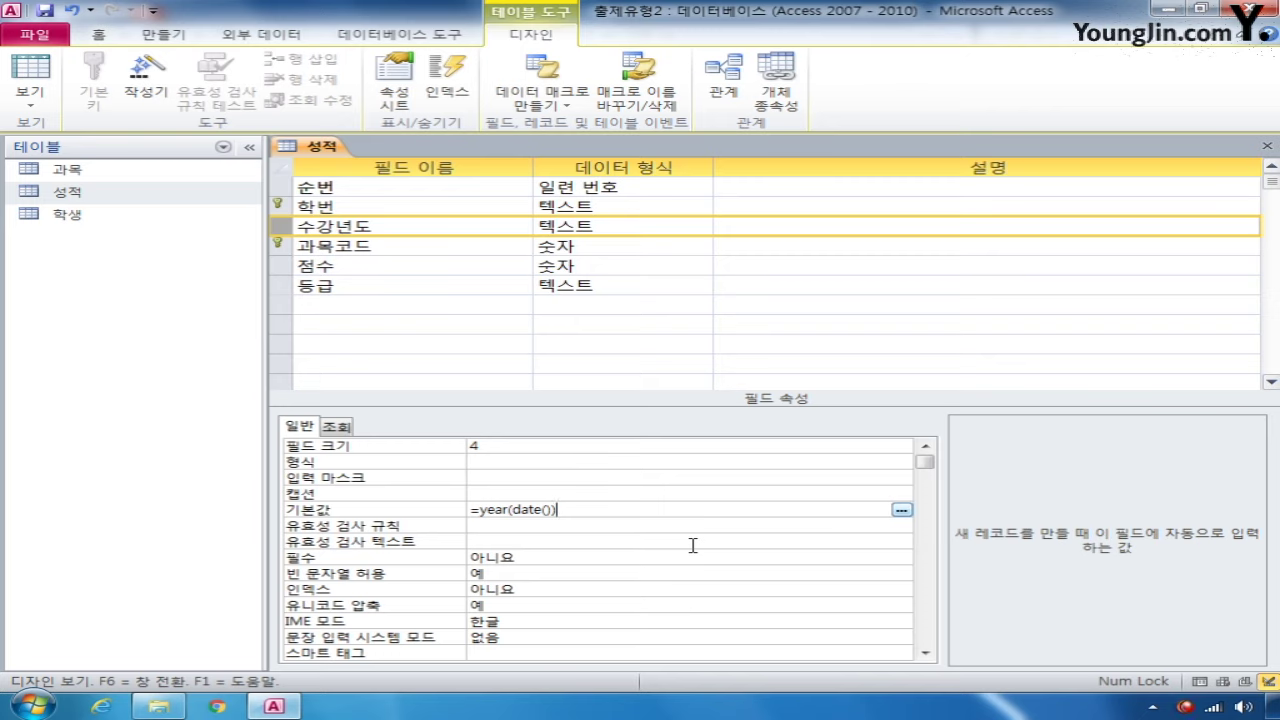
{"action": "left_click", "coordinate": [552, 525]}
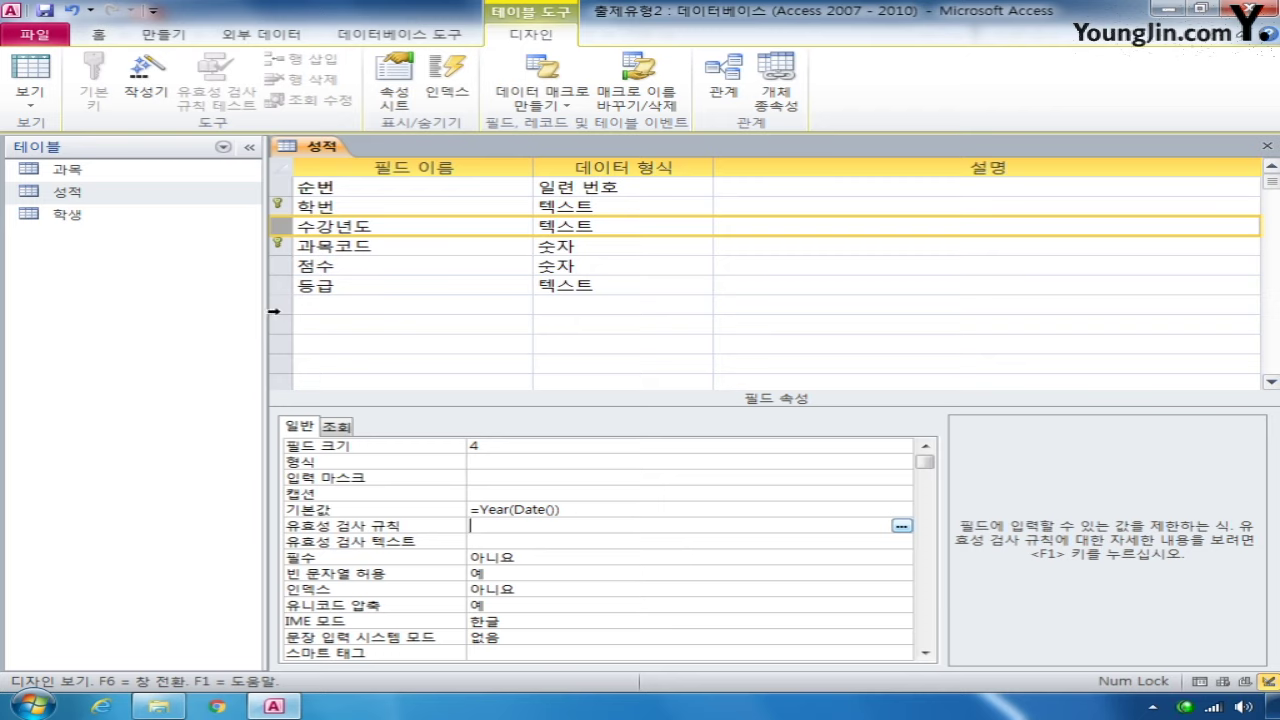
Give the 등급 field the validation rule In ("A","B","C","D","F")
{"action": "left_click", "coordinate": [280, 285]}
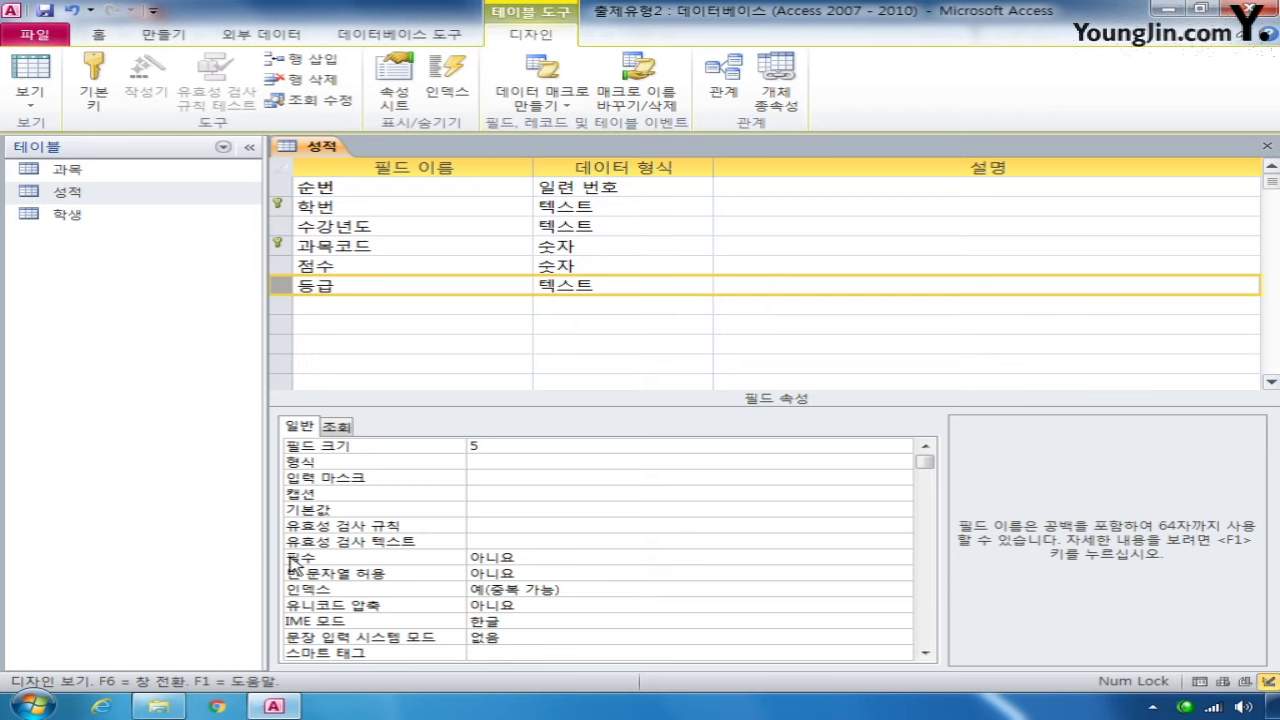
{"action": "left_click", "coordinate": [540, 530]}
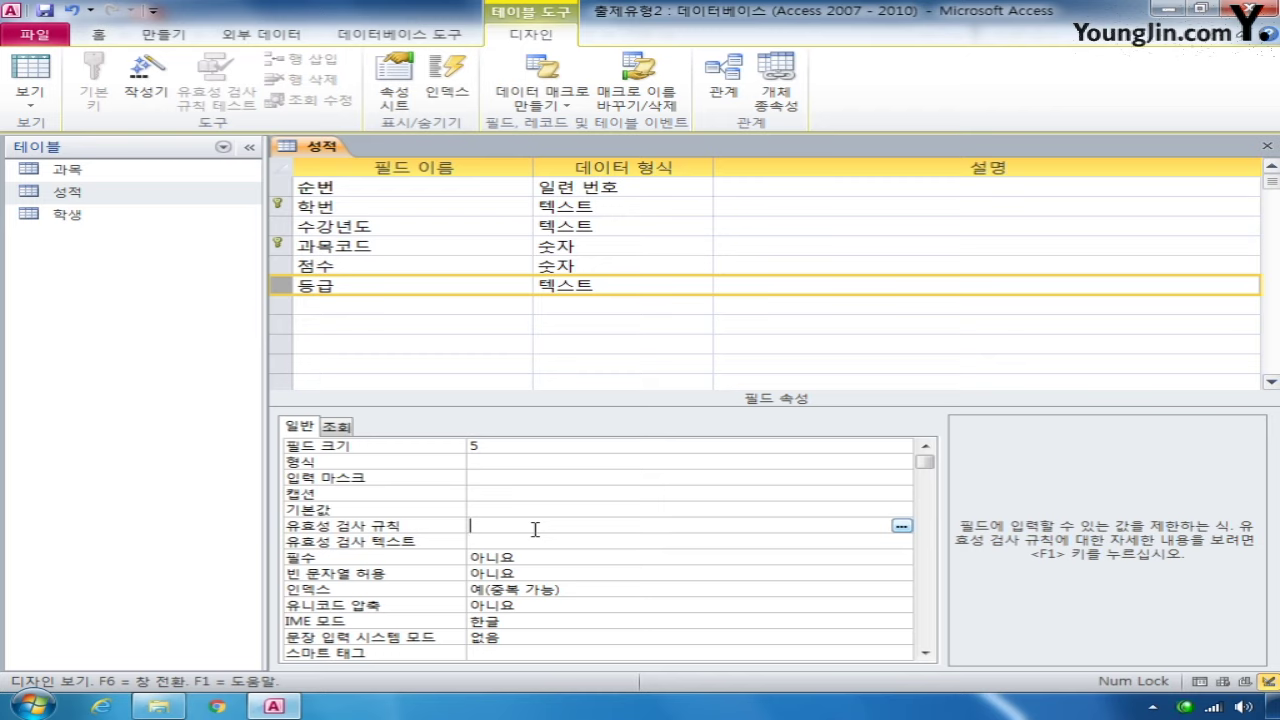
{"action": "type", "text": "in"}
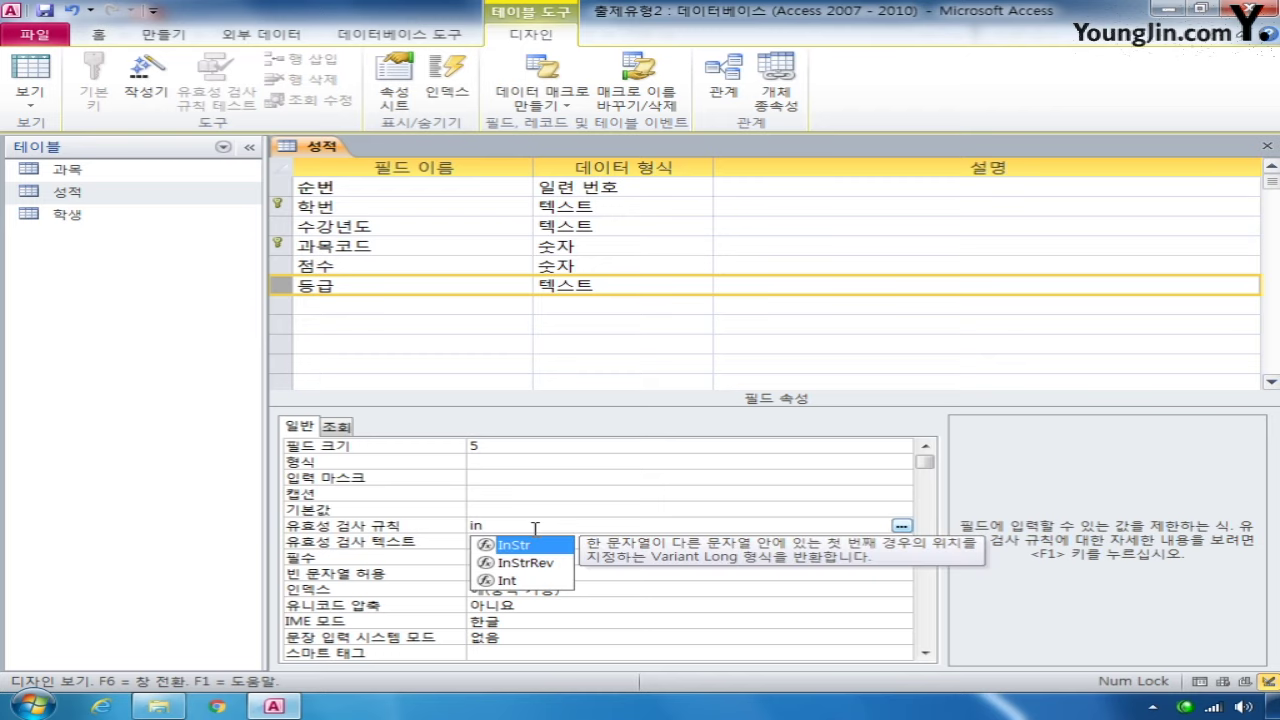
{"action": "type", "text": "("}
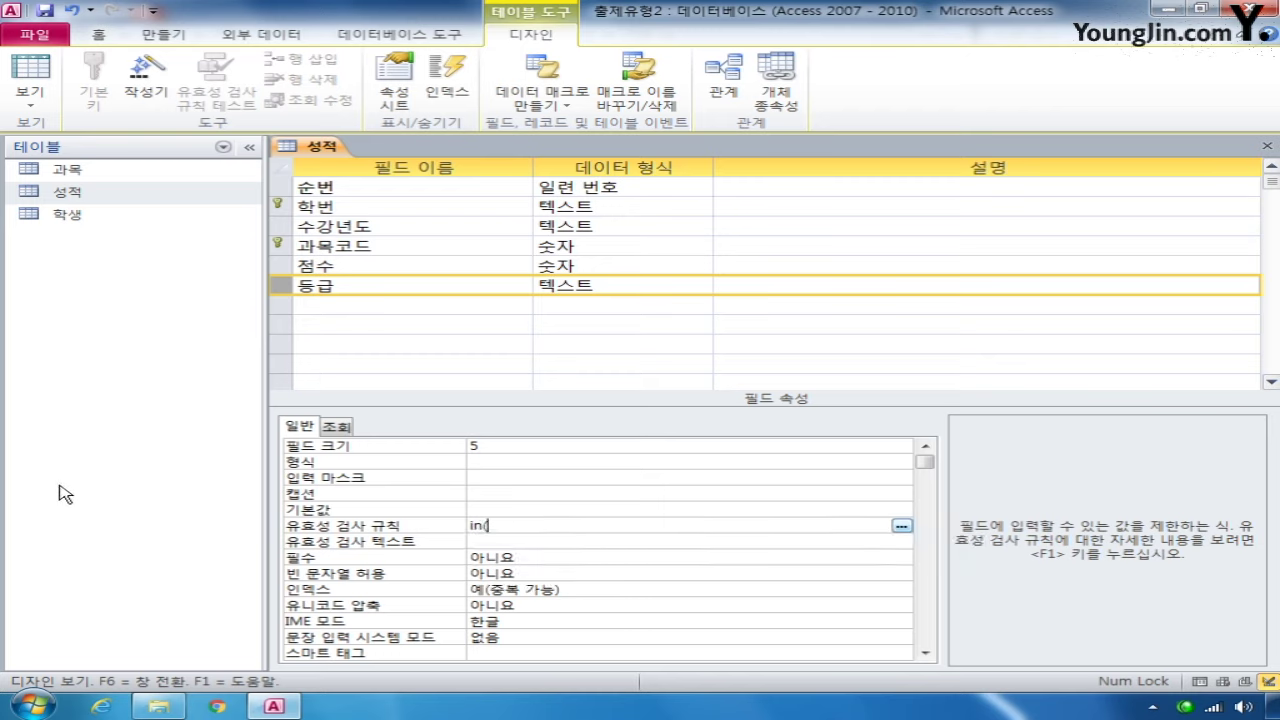
{"action": "type", "text": "A,B,C"}
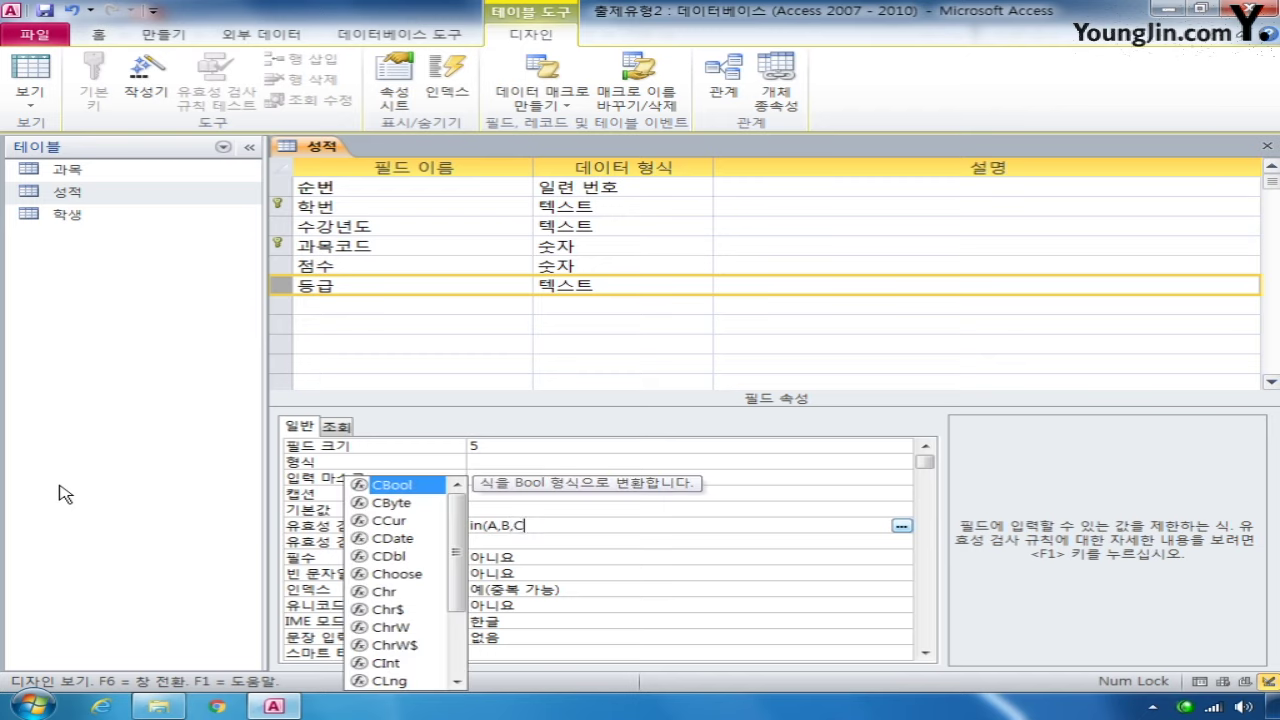
{"action": "type", "text": ",D,F"}
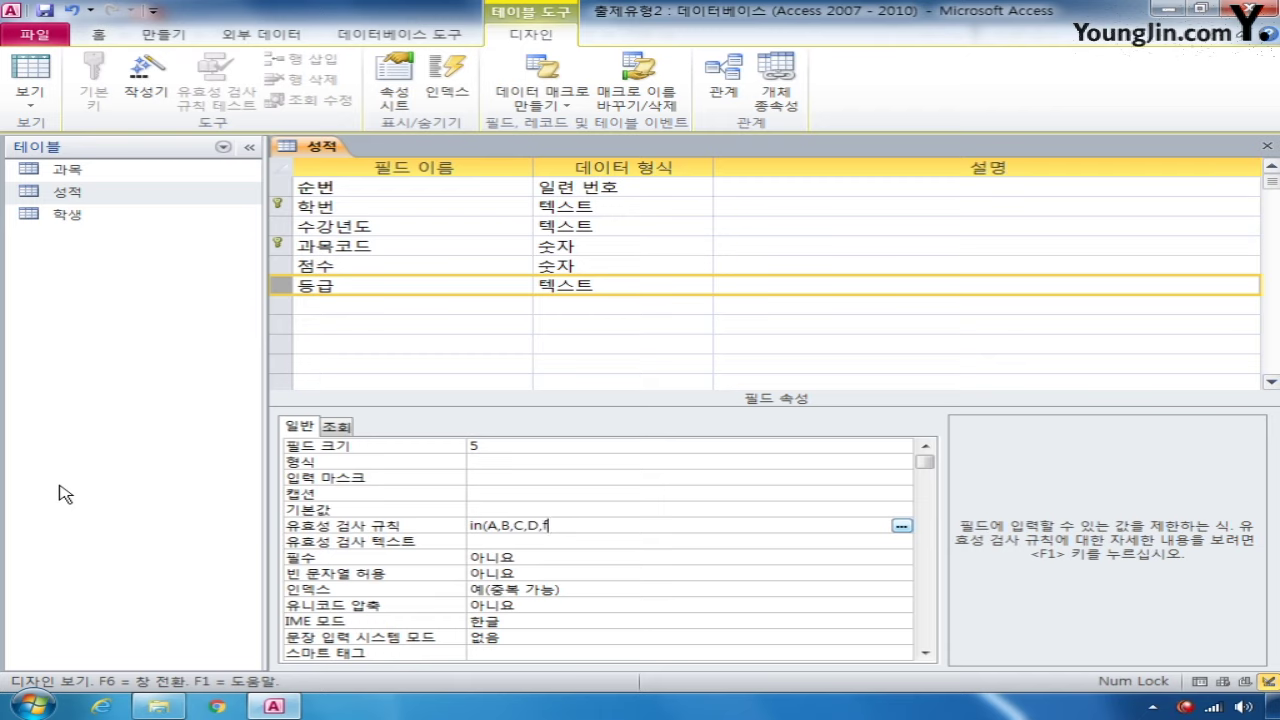
{"action": "key", "text": "BackSpace"}
{"action": "type", "text": "F)"}
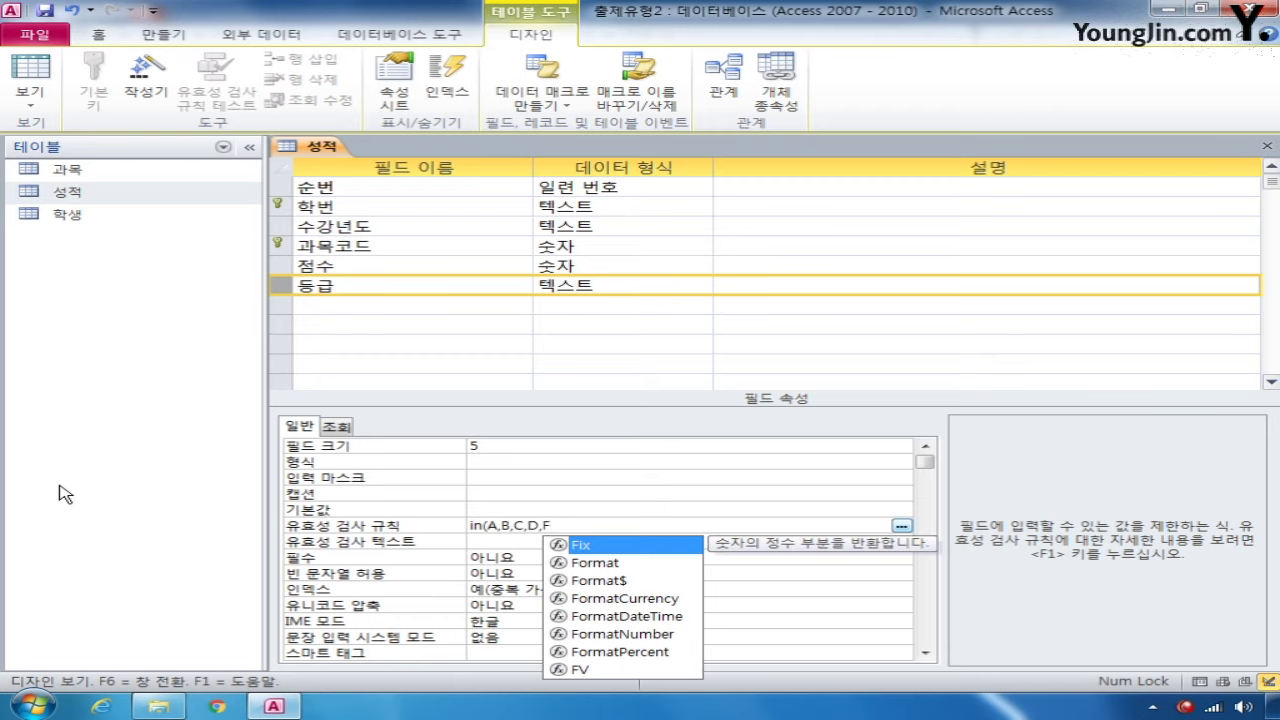
{"action": "left_click", "coordinate": [508, 543]}
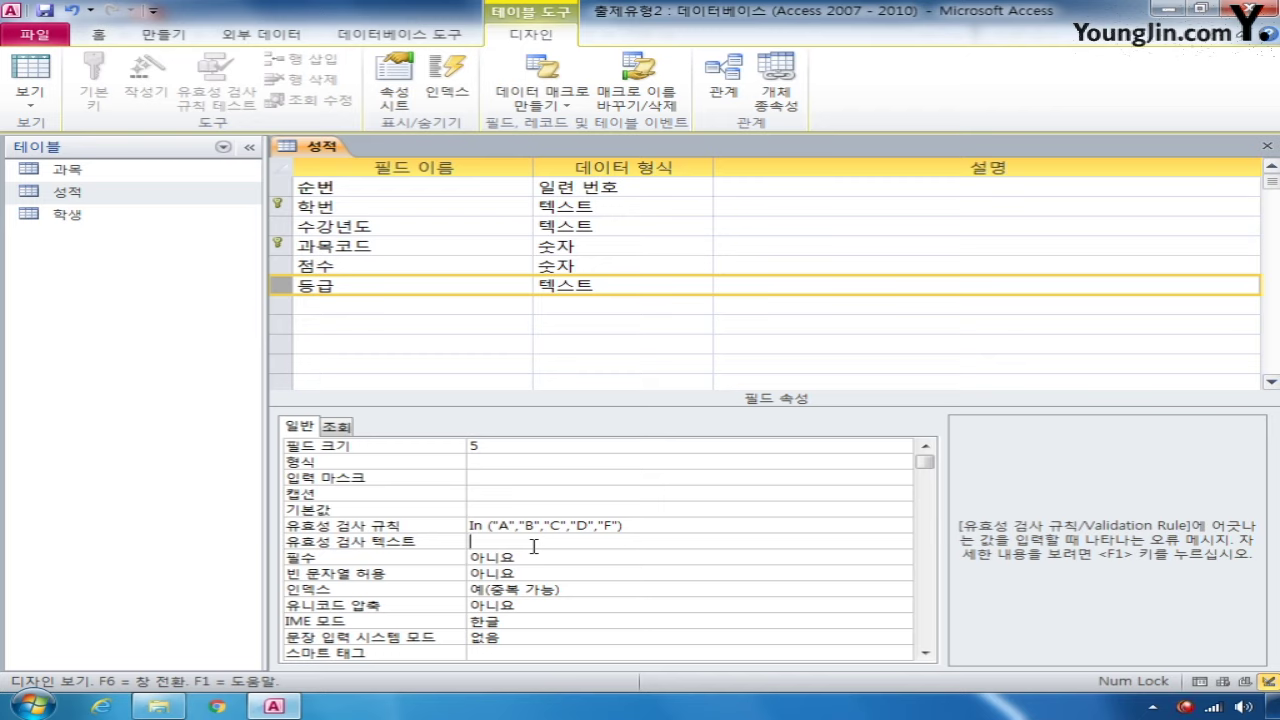
{"action": "left_click", "coordinate": [484, 528]}
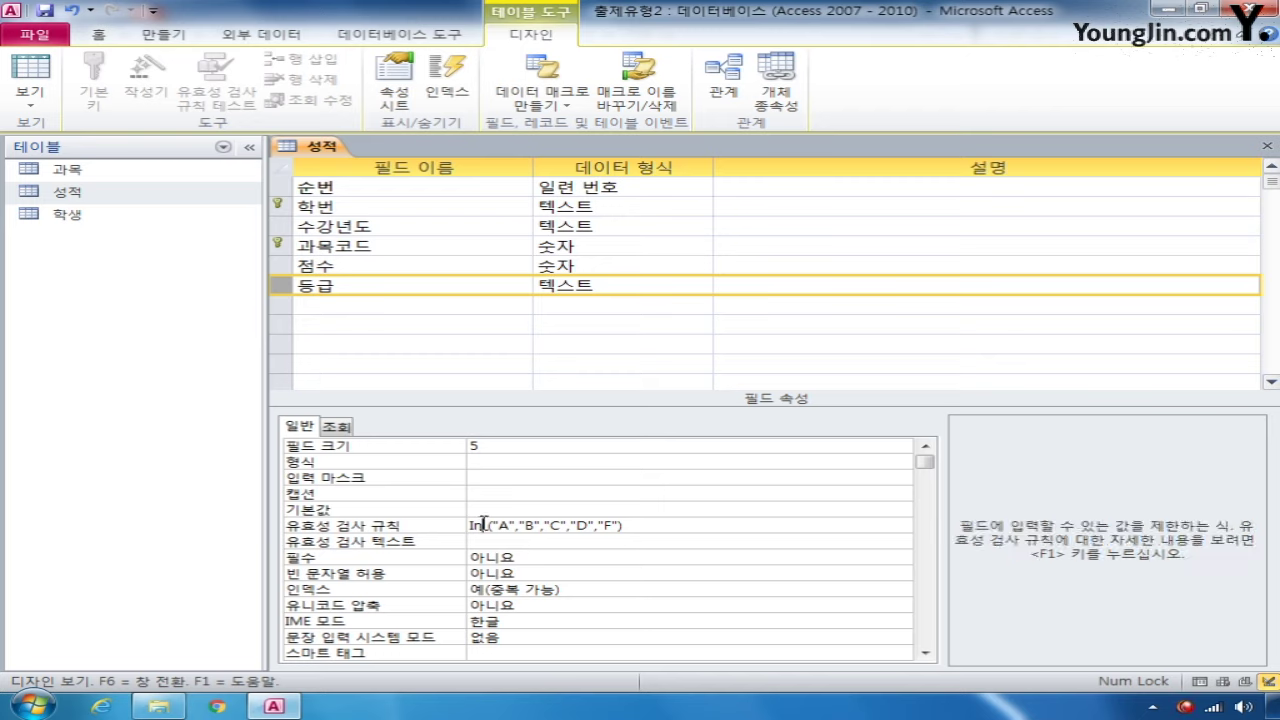
{"action": "left_click", "coordinate": [673, 527]}
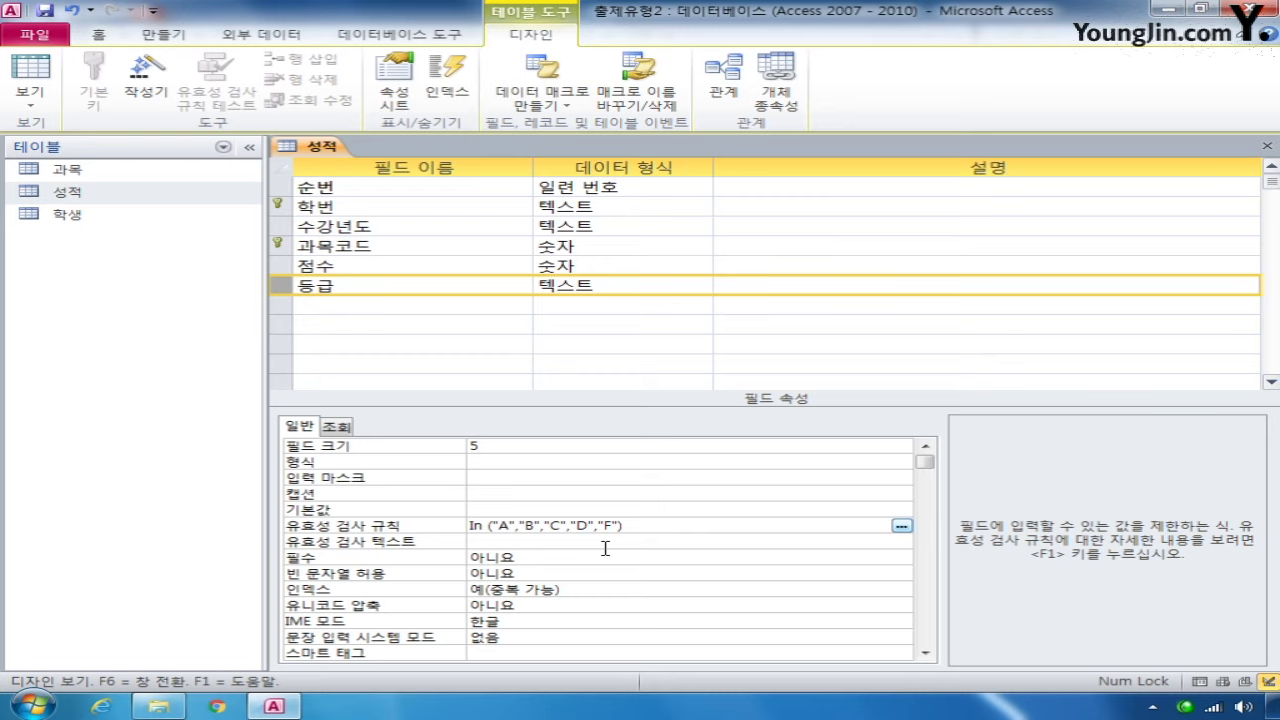
Limit the 점수 field with the validation rule Between 0 And 100
{"action": "left_click", "coordinate": [282, 266]}
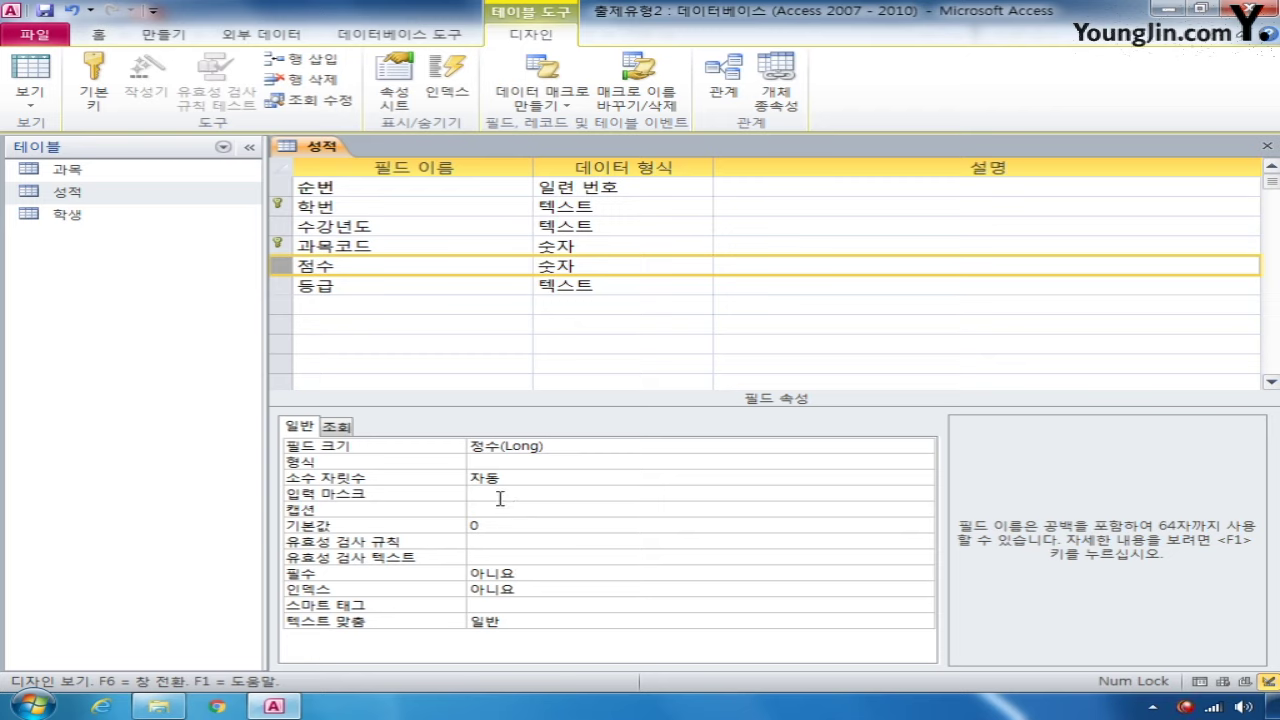
{"action": "left_click", "coordinate": [508, 546]}
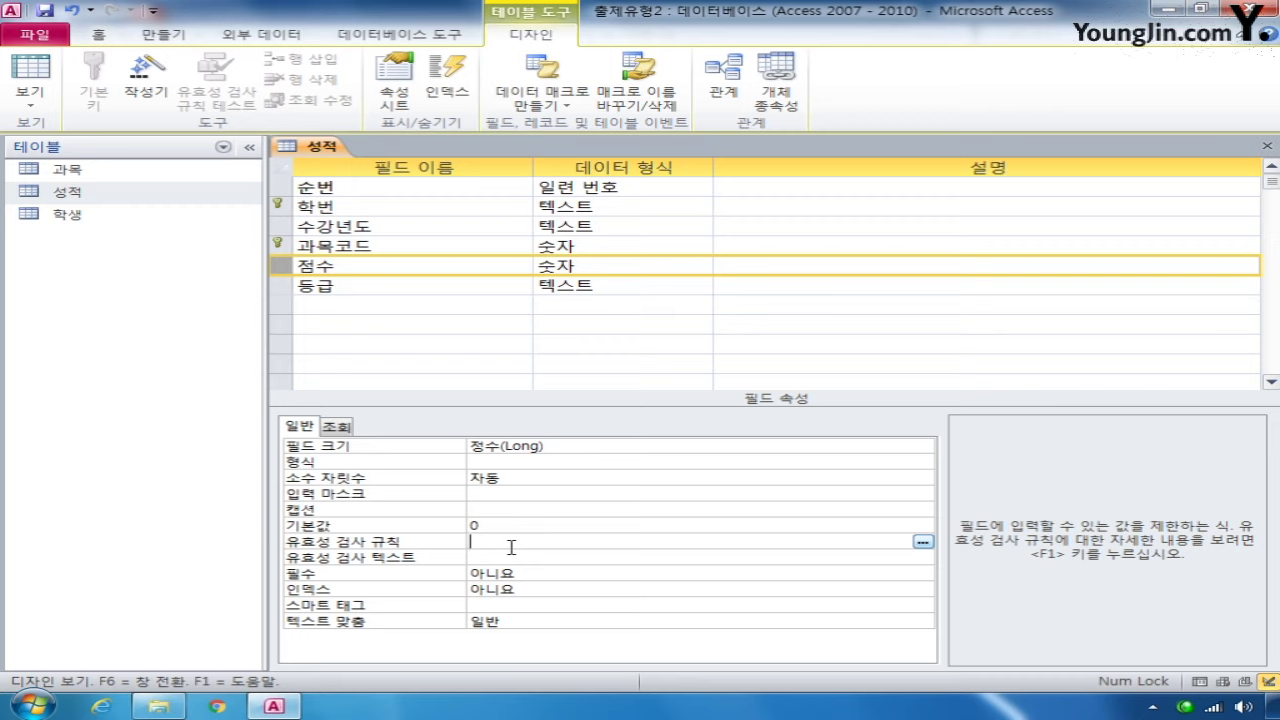
{"action": "type", "text": "between 0 and 100"}
{"action": "left_click", "coordinate": [601, 558]}
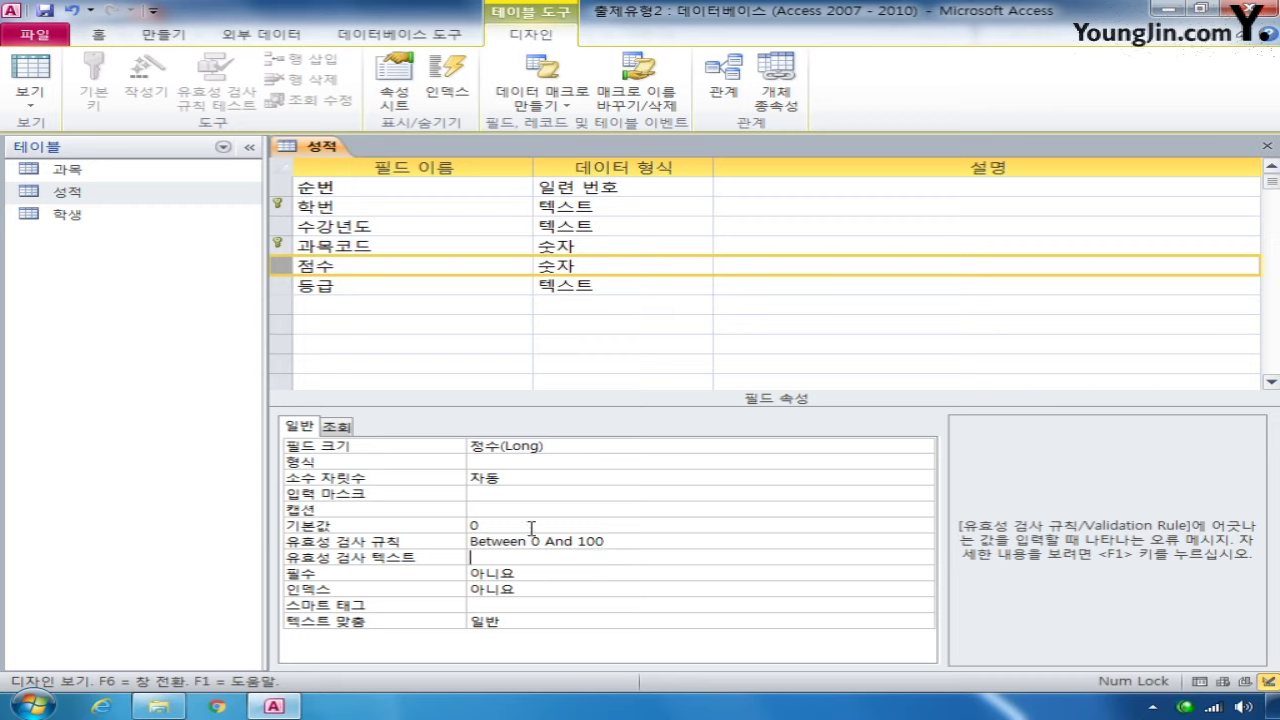
{"action": "left_click", "coordinate": [282, 208]}
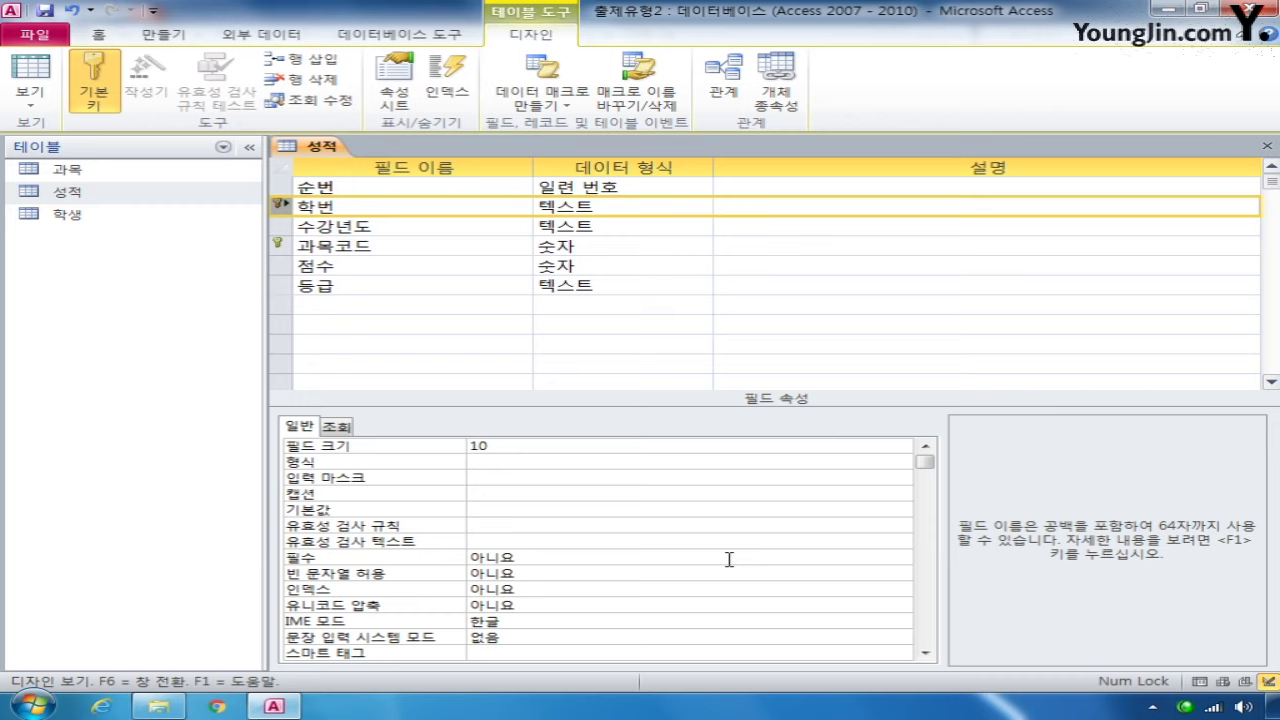
{"action": "left_click", "coordinate": [503, 479]}
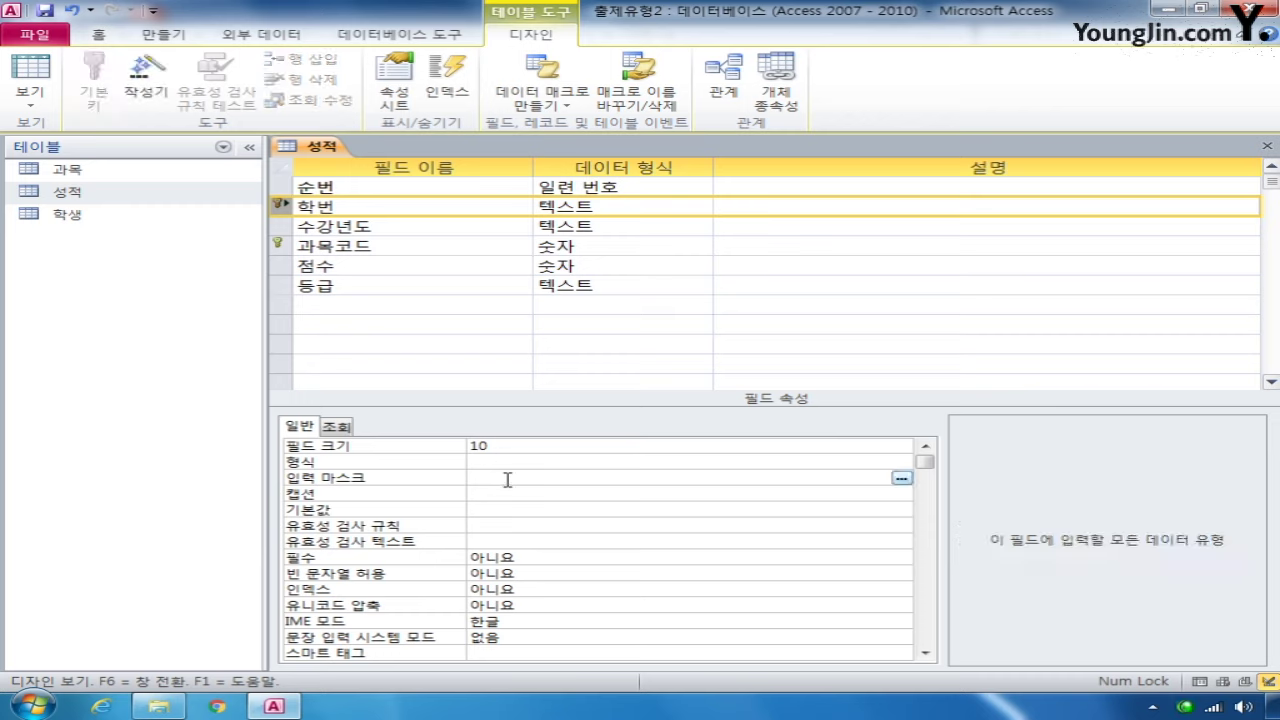
{"action": "type", "text": "0000-00-0000"}
{"action": "left_click", "coordinate": [282, 207]}
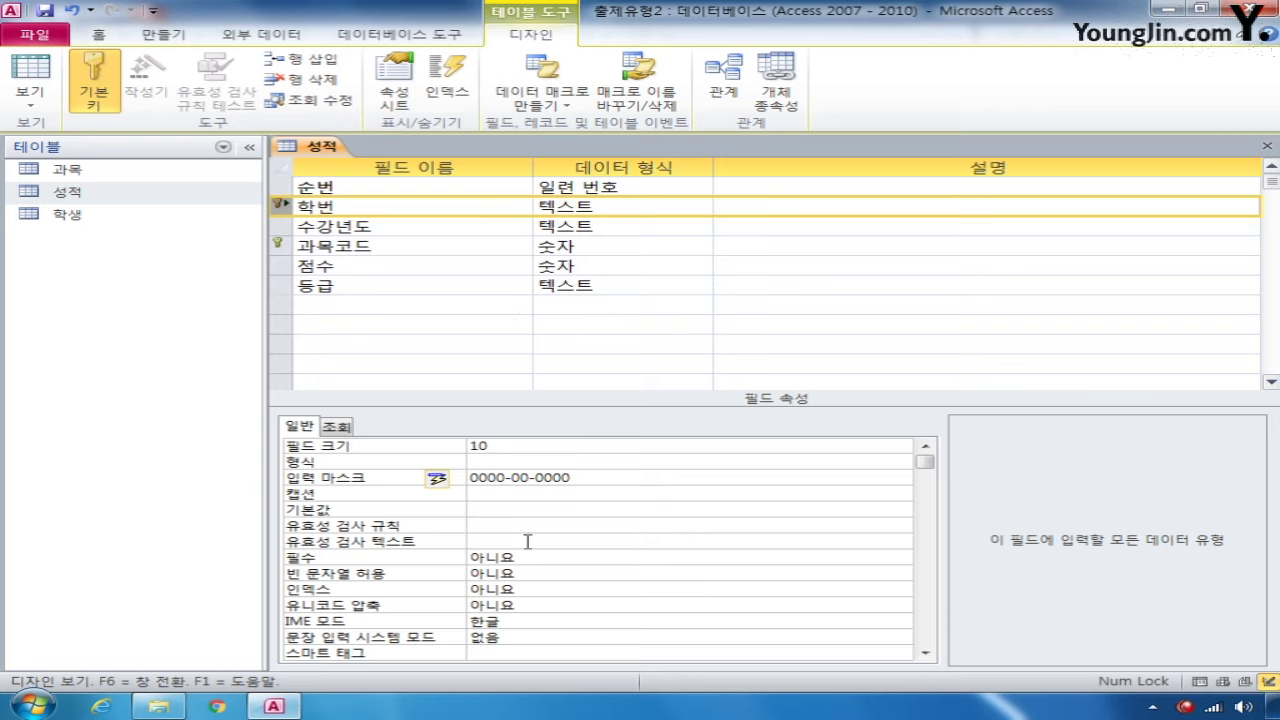
Make the 학번 field required (예) and set its index to 예(중복 가능)
{"action": "left_click", "coordinate": [614, 557]}
{"action": "left_click", "coordinate": [902, 558]}
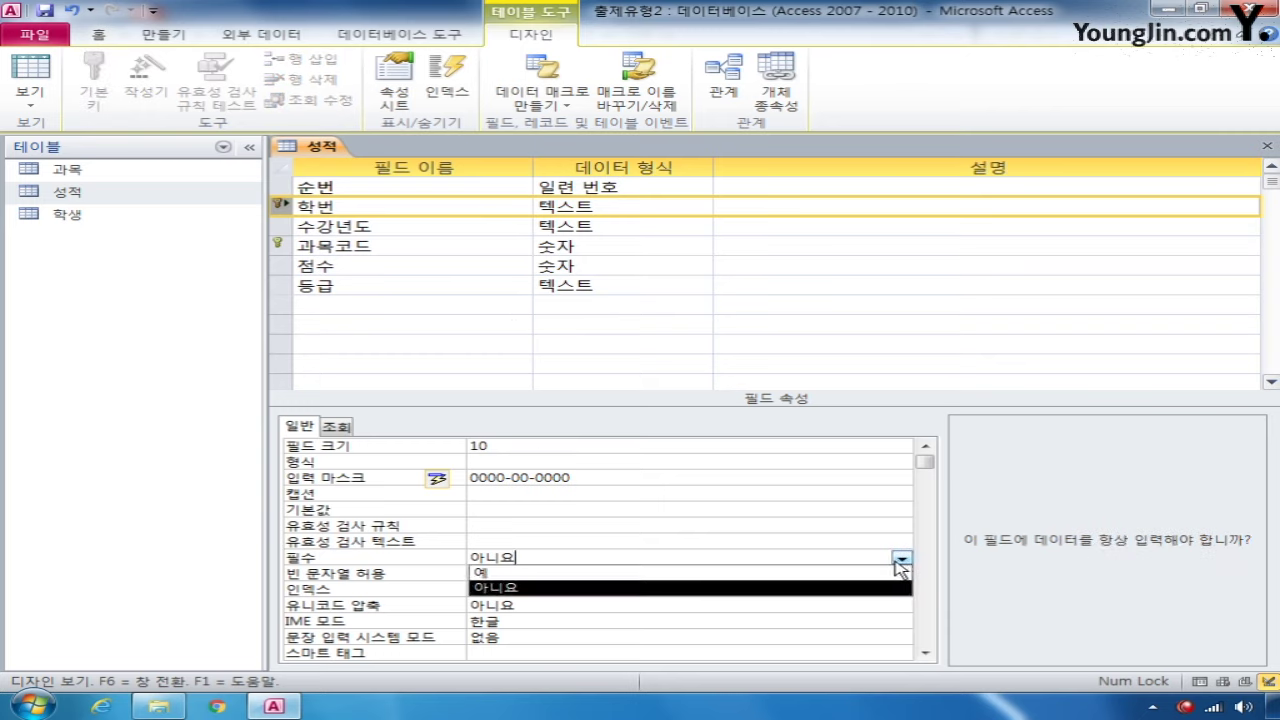
{"action": "left_click", "coordinate": [846, 570]}
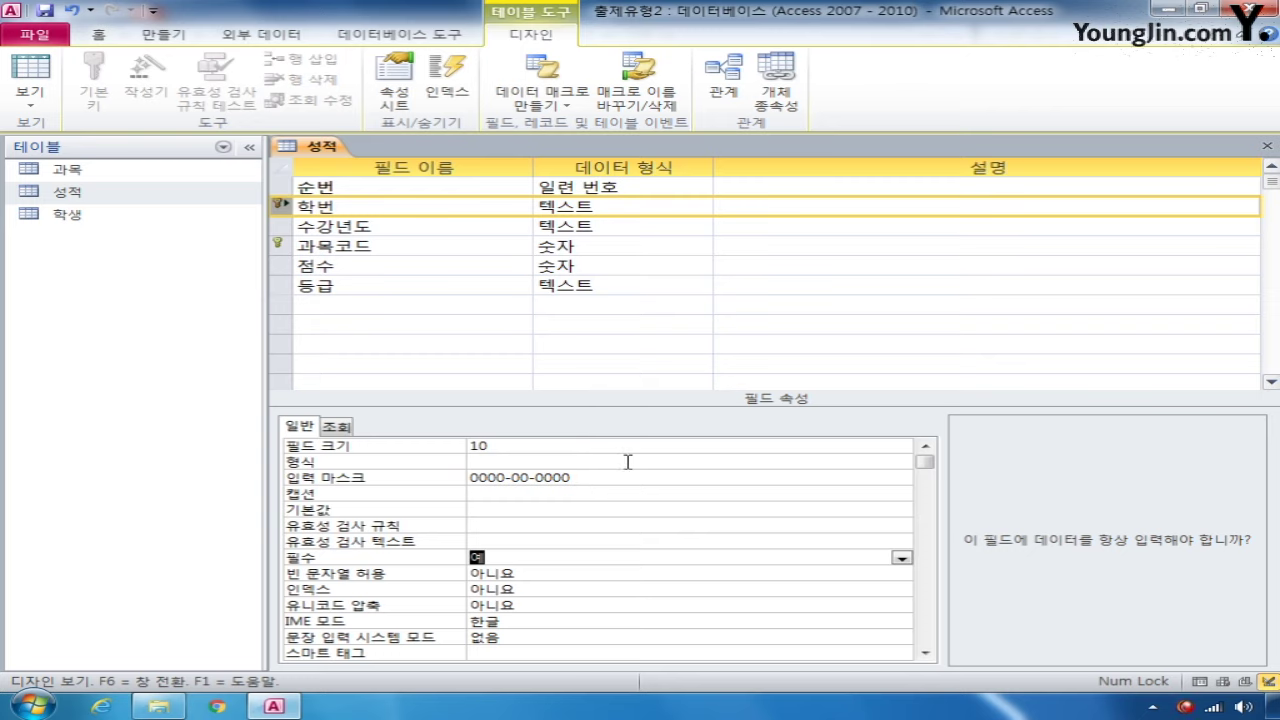
{"action": "left_click", "coordinate": [604, 590]}
{"action": "left_click", "coordinate": [902, 590]}
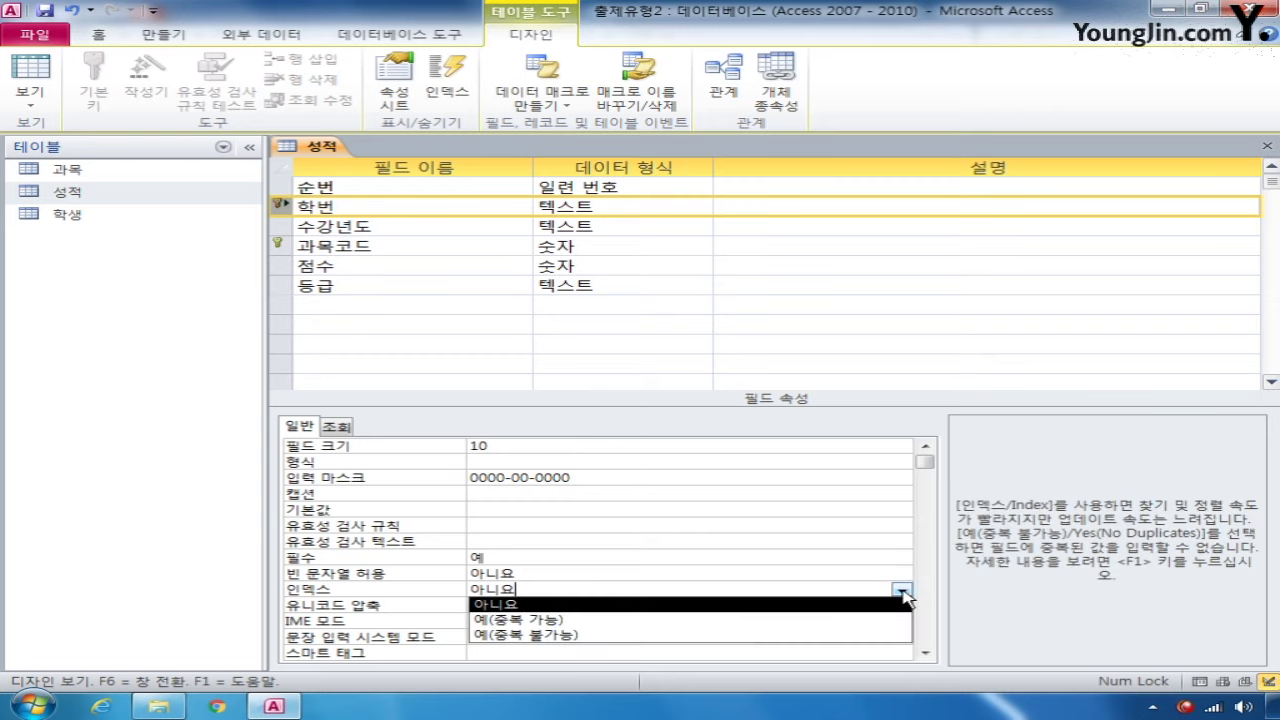
{"action": "left_click", "coordinate": [855, 621]}
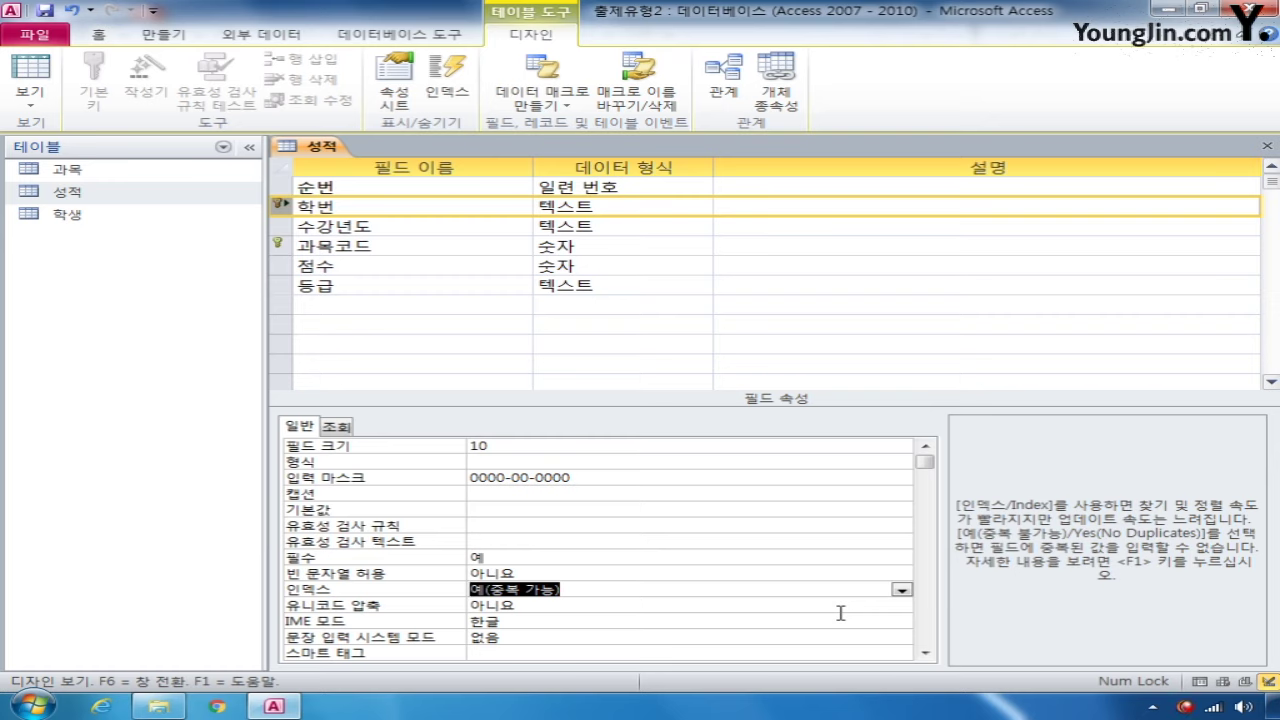
Set the 과목코드 field's display format to the three-digit format 000
{"action": "left_click", "coordinate": [282, 246]}
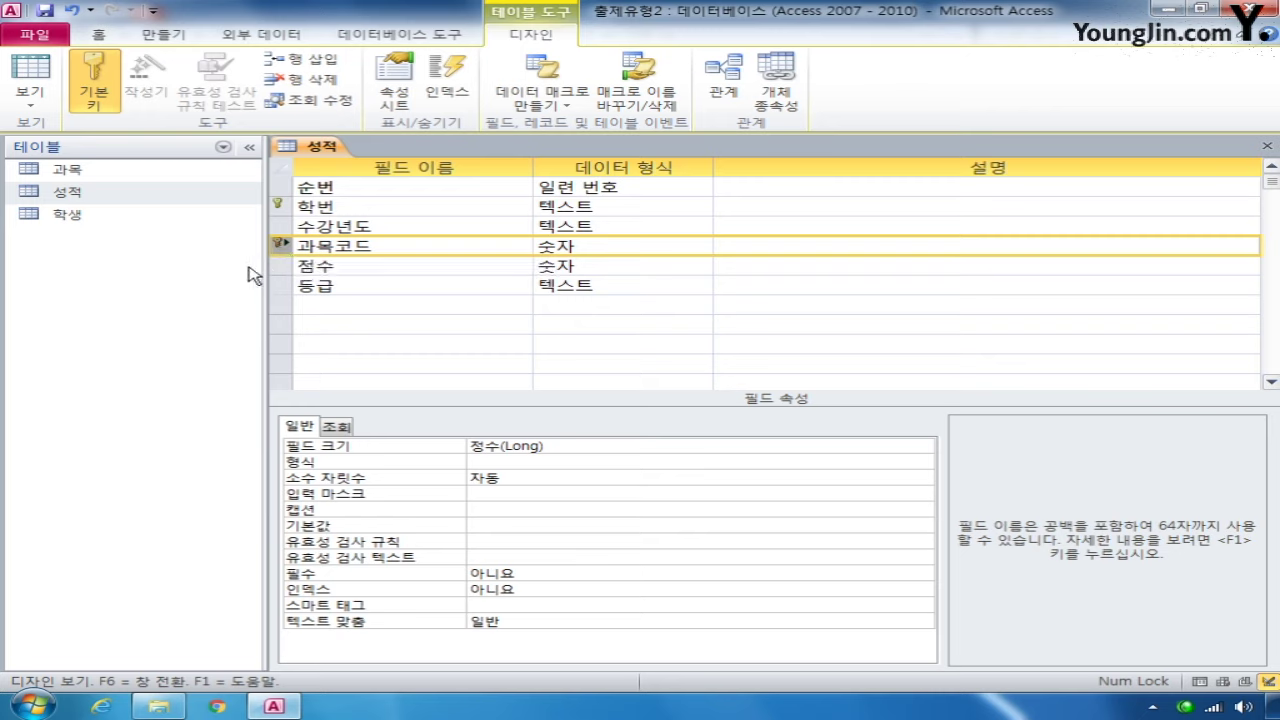
{"action": "left_click", "coordinate": [515, 464]}
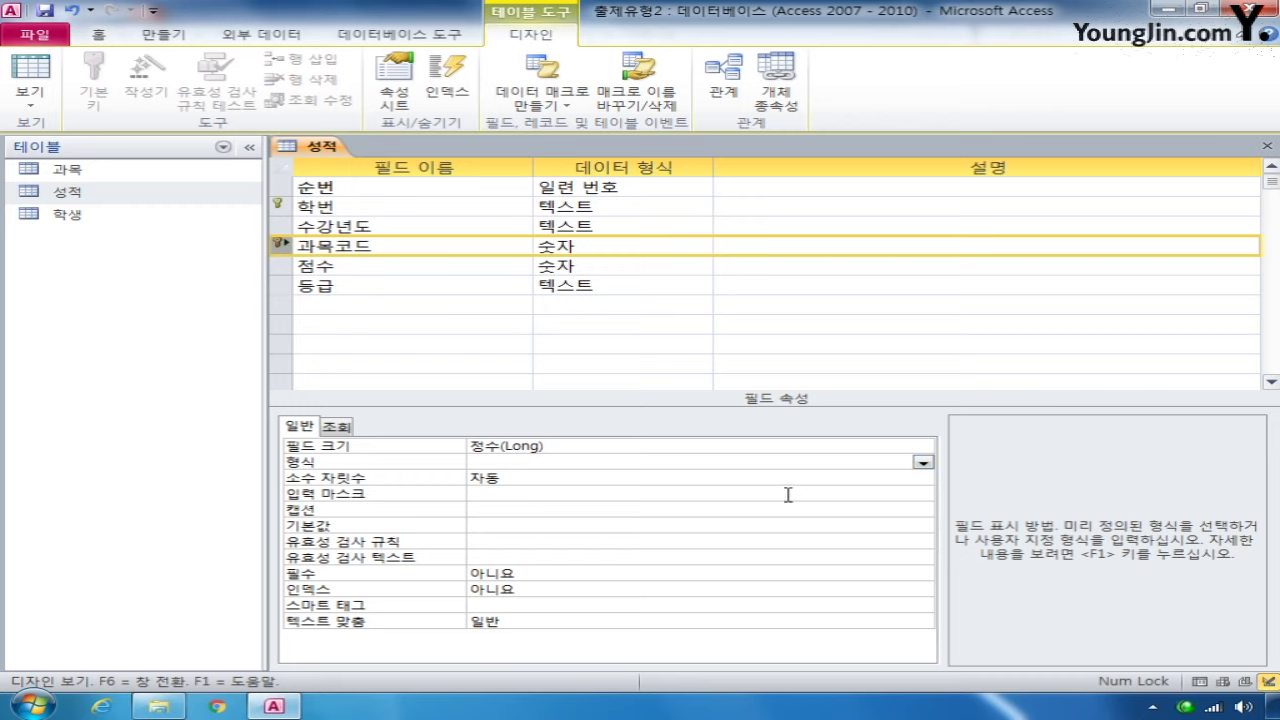
{"action": "type", "text": "000"}
{"action": "left_click", "coordinate": [440, 463]}
{"action": "left_click", "coordinate": [568, 464]}
Close the 성적 table, saving its design changes, and open the 학생 table in design view
{"action": "left_click", "coordinate": [1268, 146]}
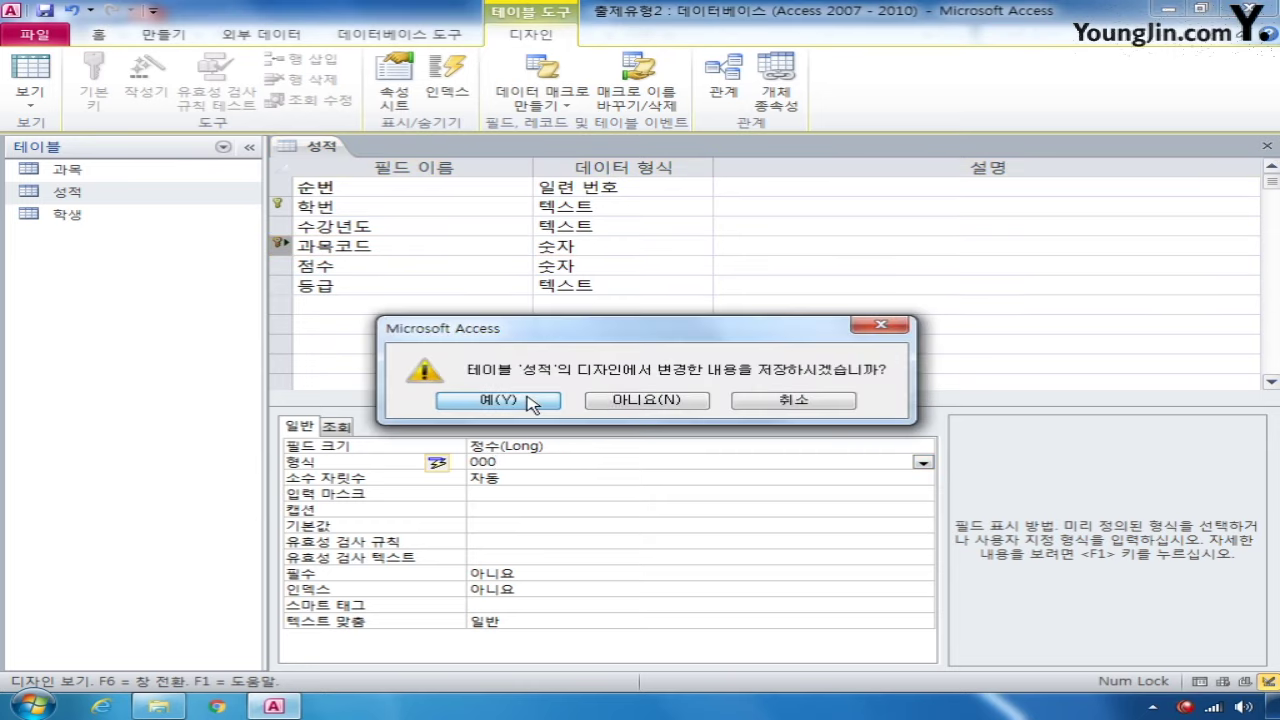
{"action": "left_click", "coordinate": [495, 402]}
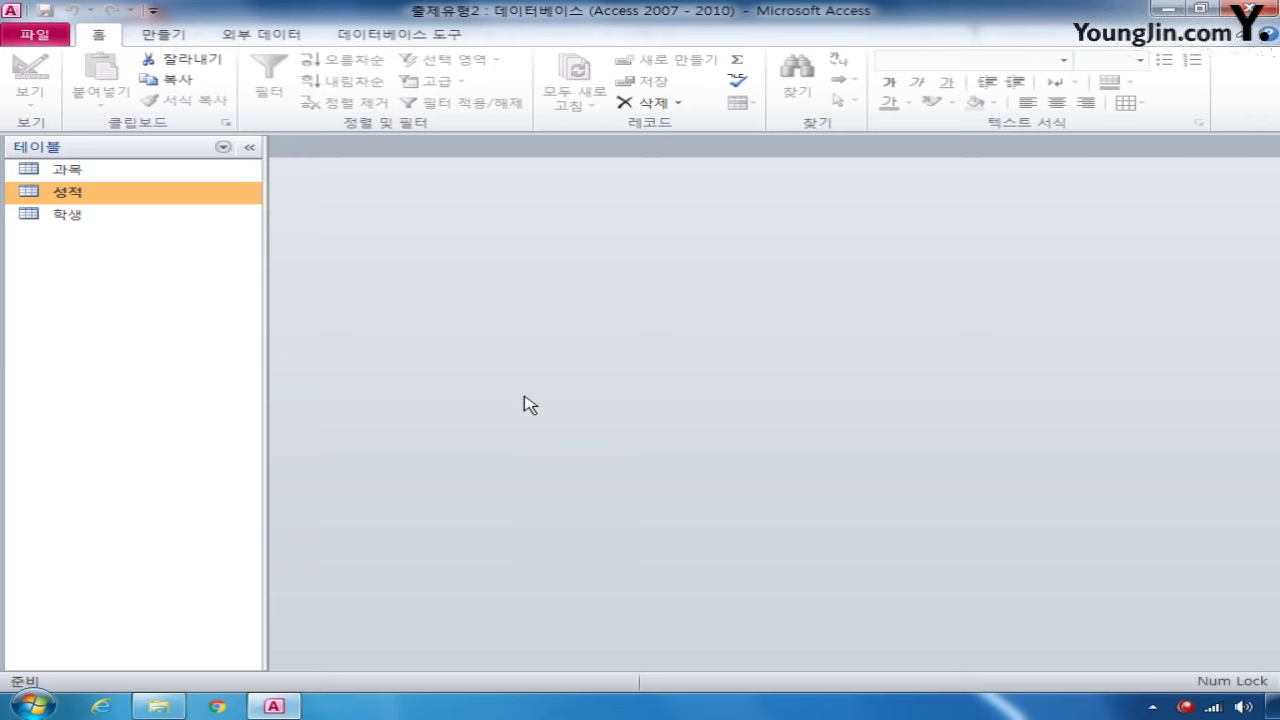
{"action": "right_click", "coordinate": [97, 217]}
{"action": "left_click", "coordinate": [155, 250]}
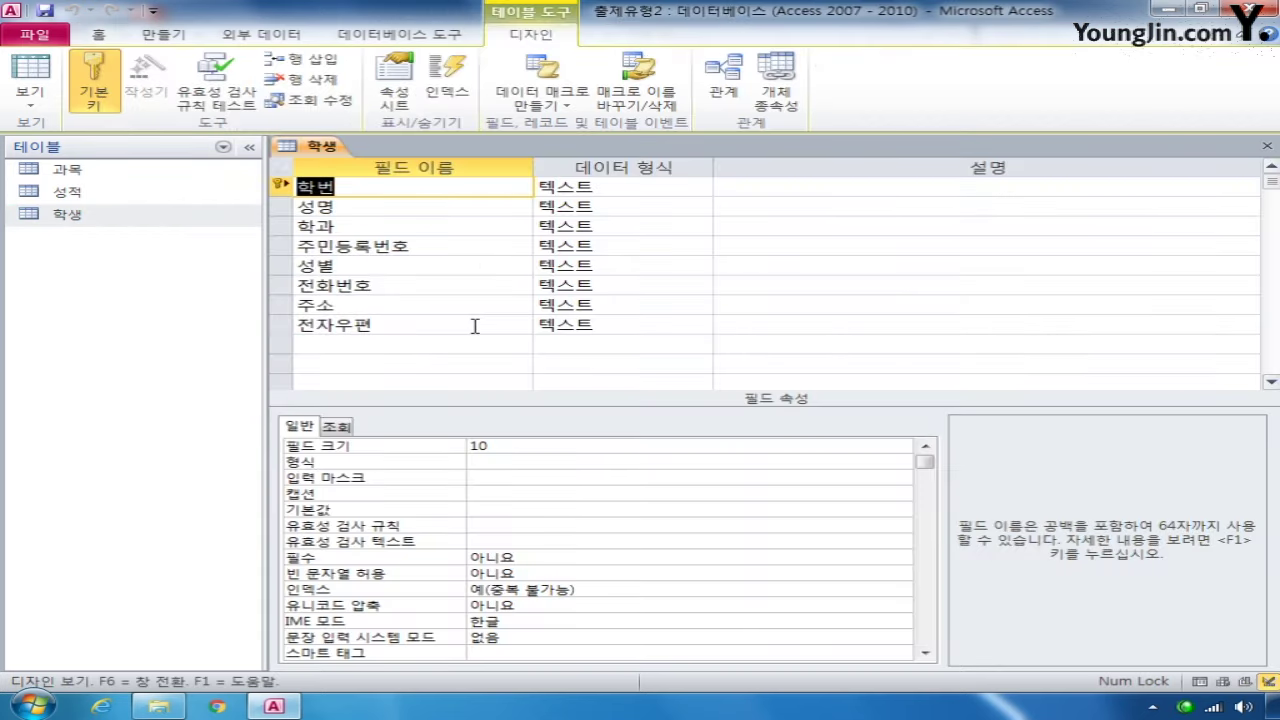
Set the caption of the 학생 table's 주민등록번호 field to 주민번호
{"action": "left_click", "coordinate": [284, 246]}
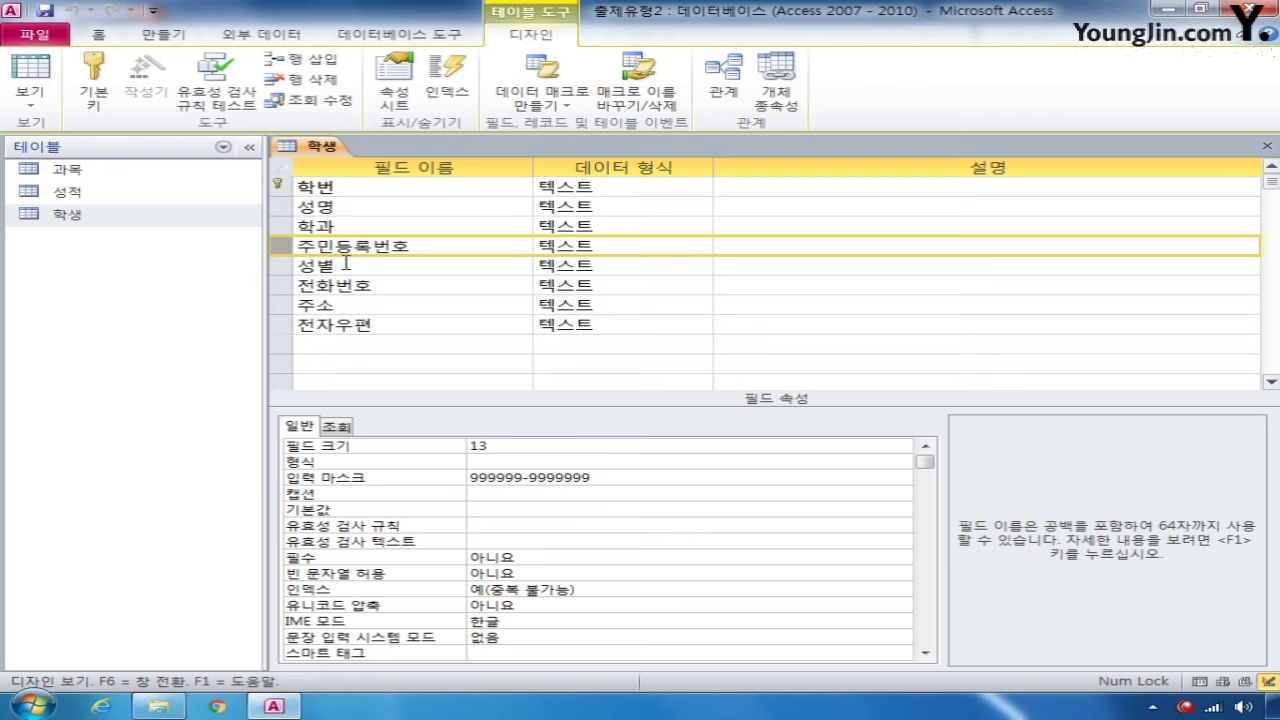
{"action": "left_click", "coordinate": [525, 493]}
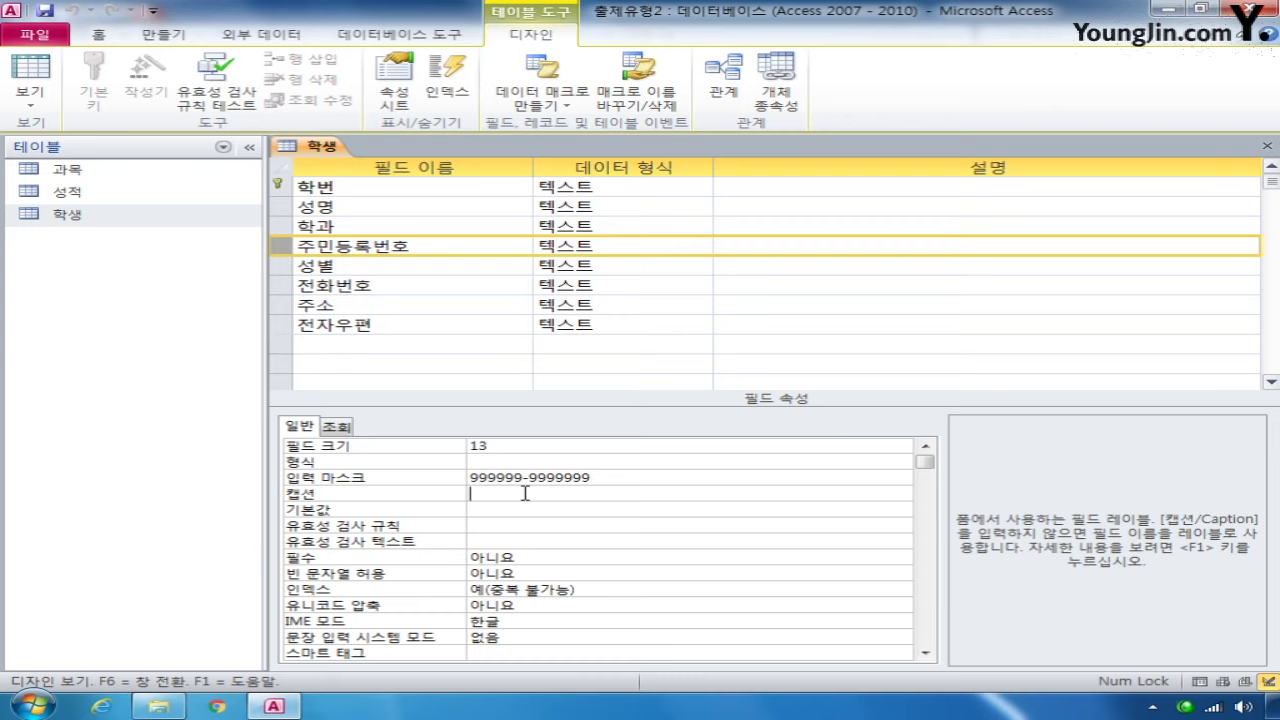
{"action": "type", "text": "주민번호"}
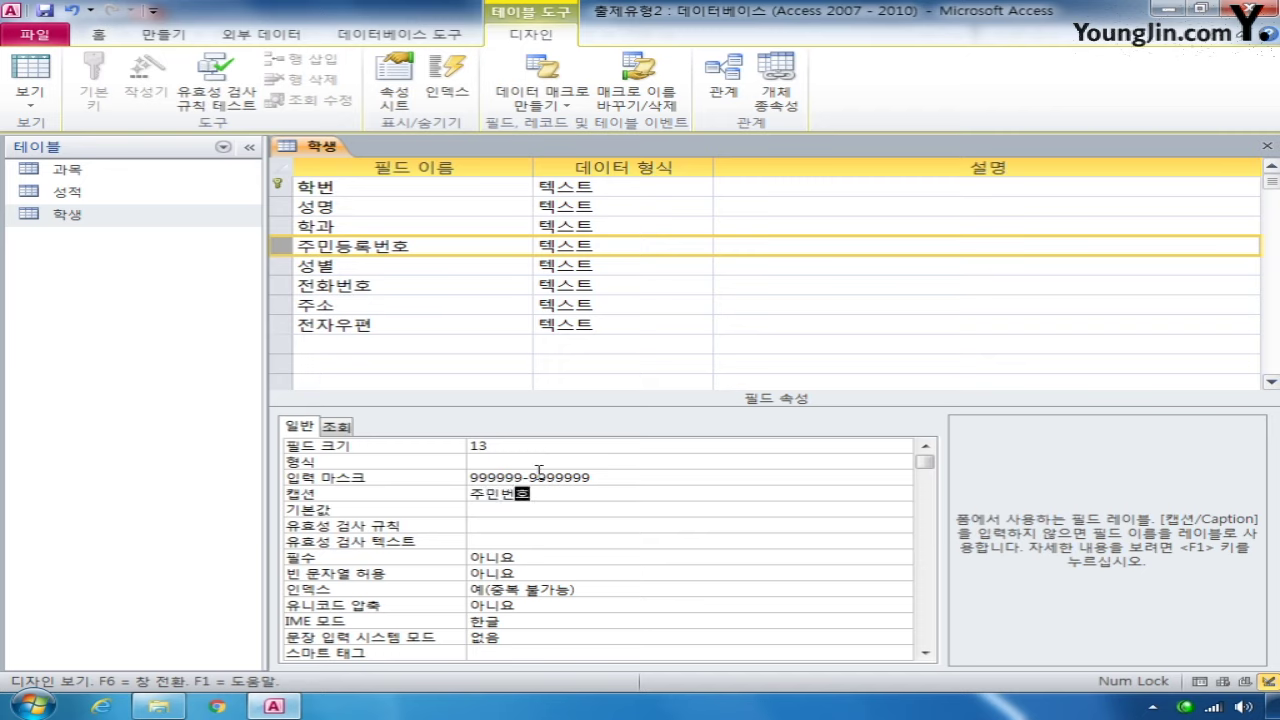
Close the 학생 table, saving its design changes, and reopen it in datasheet view
{"action": "left_click", "coordinate": [1267, 145]}
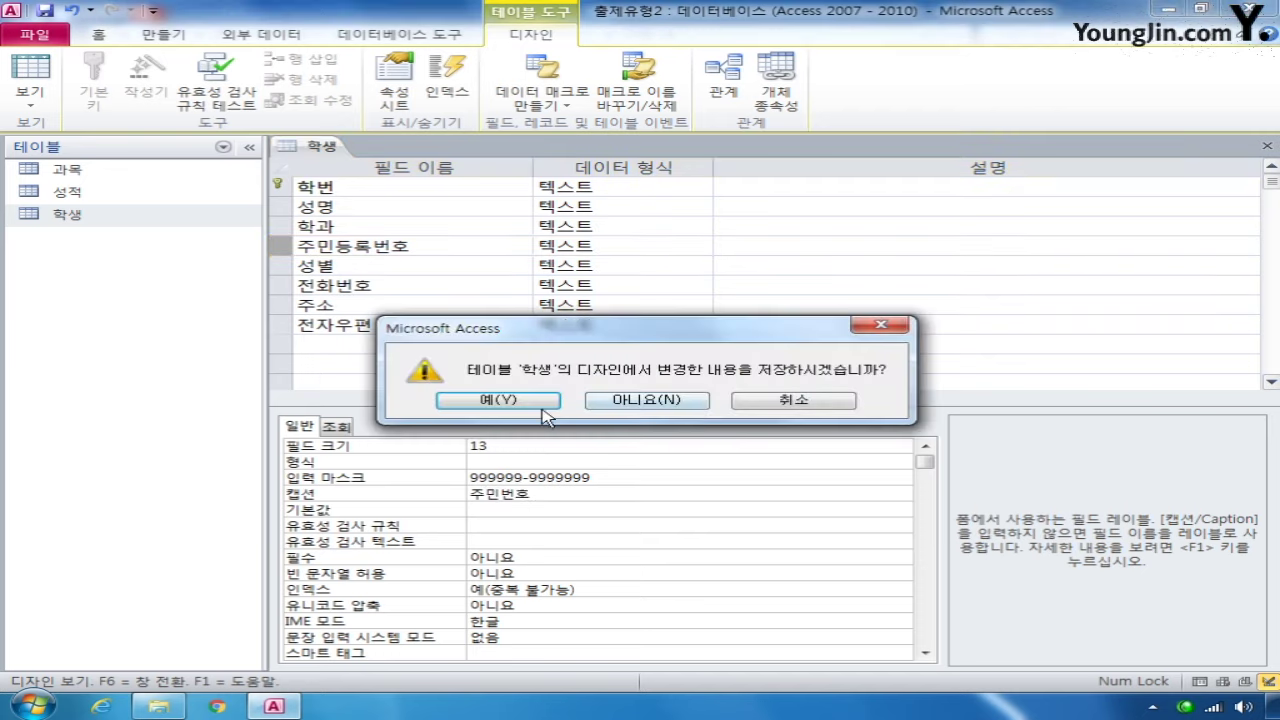
{"action": "left_click", "coordinate": [543, 408]}
{"action": "double_click", "coordinate": [86, 229]}
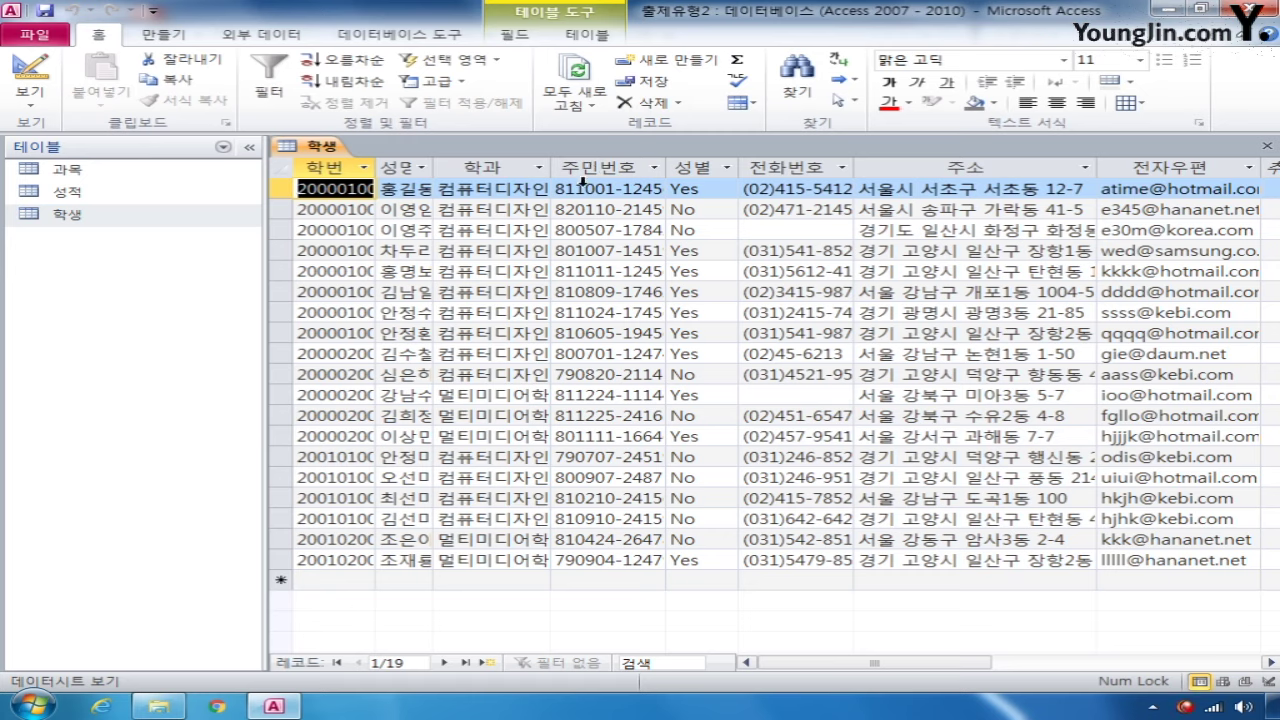
Switch the 학생 table to design view and change the 성별 field's data type to Yes/No
{"action": "left_click", "coordinate": [30, 80]}
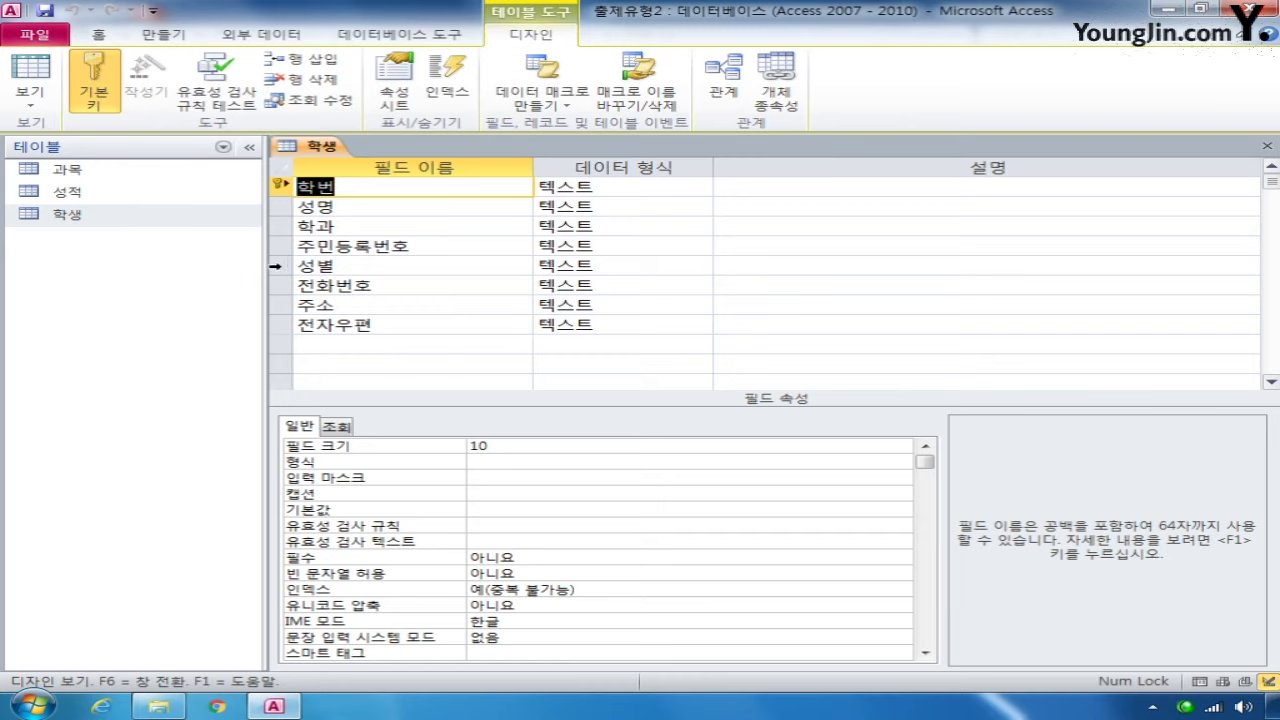
{"action": "left_click", "coordinate": [280, 265]}
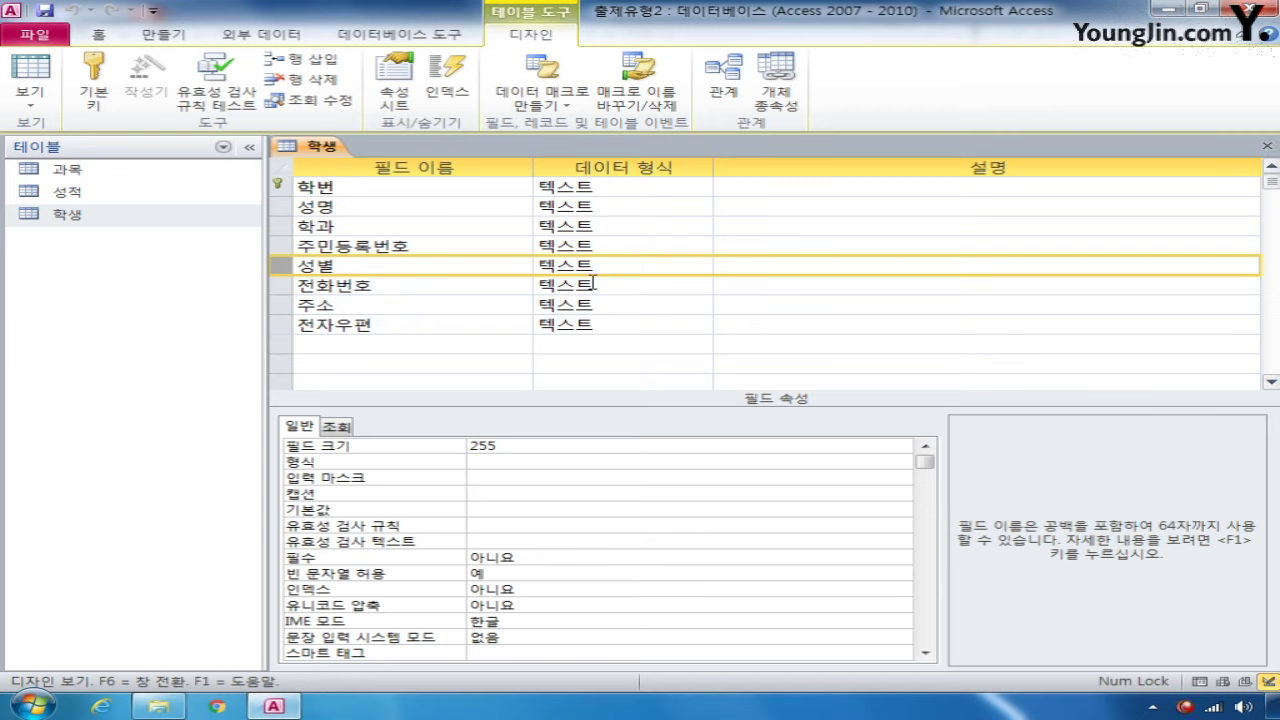
{"action": "left_click", "coordinate": [646, 264]}
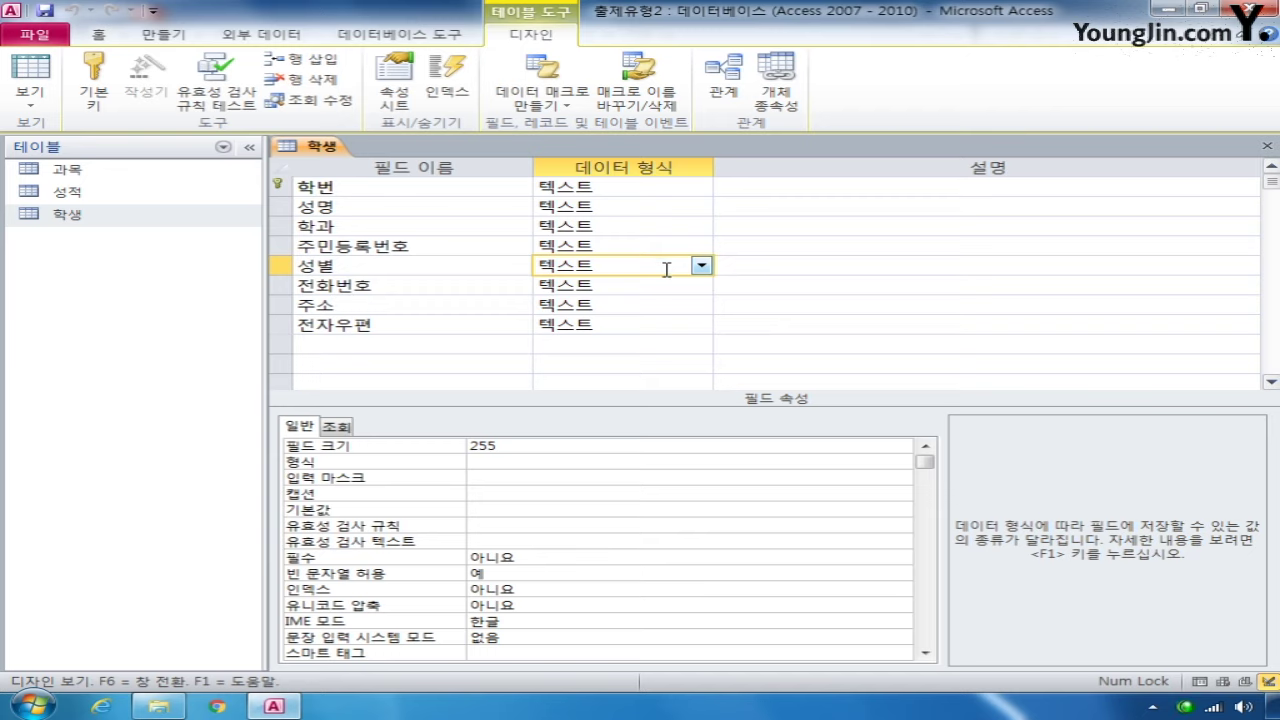
{"action": "left_click", "coordinate": [702, 268]}
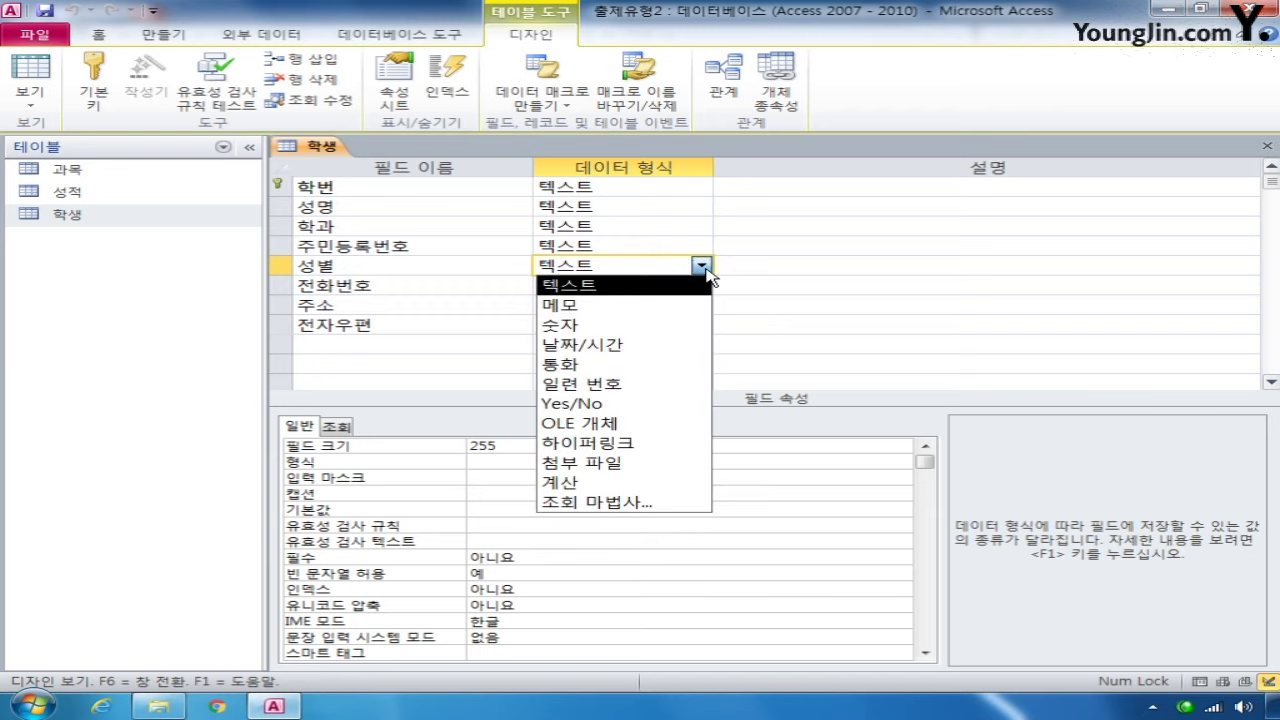
{"action": "left_click", "coordinate": [645, 404]}
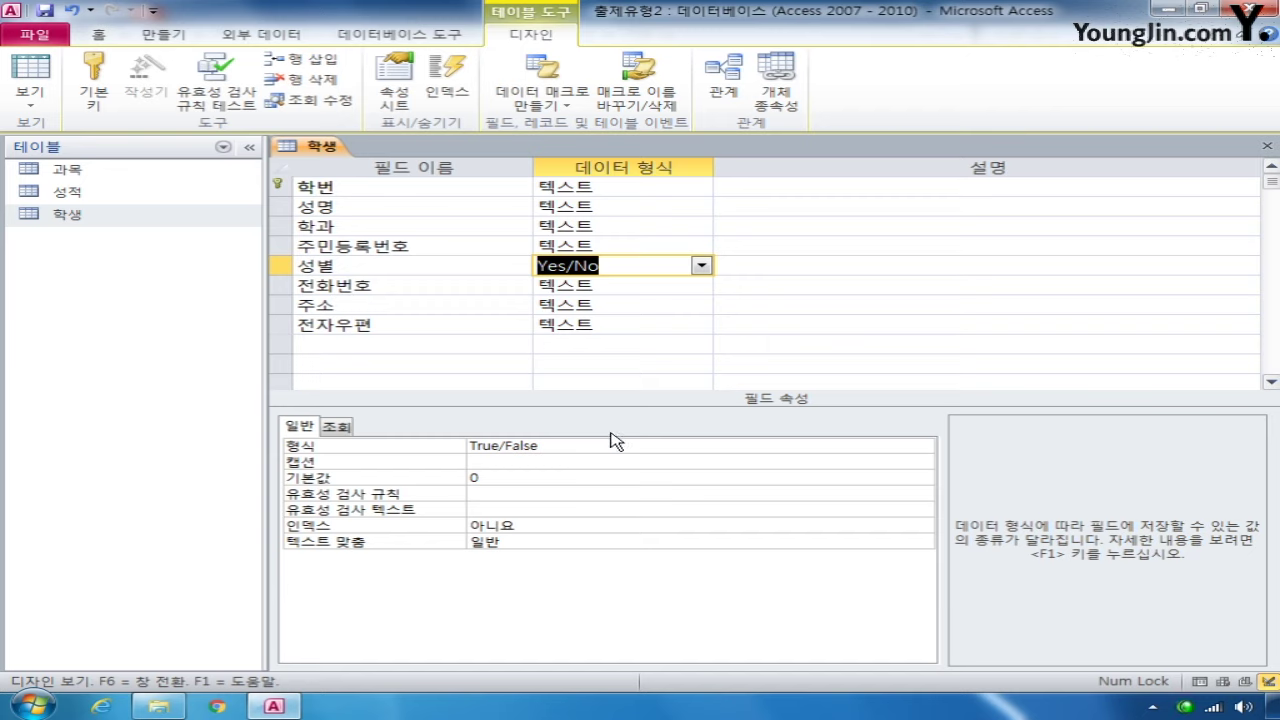
{"action": "left_click", "coordinate": [557, 445]}
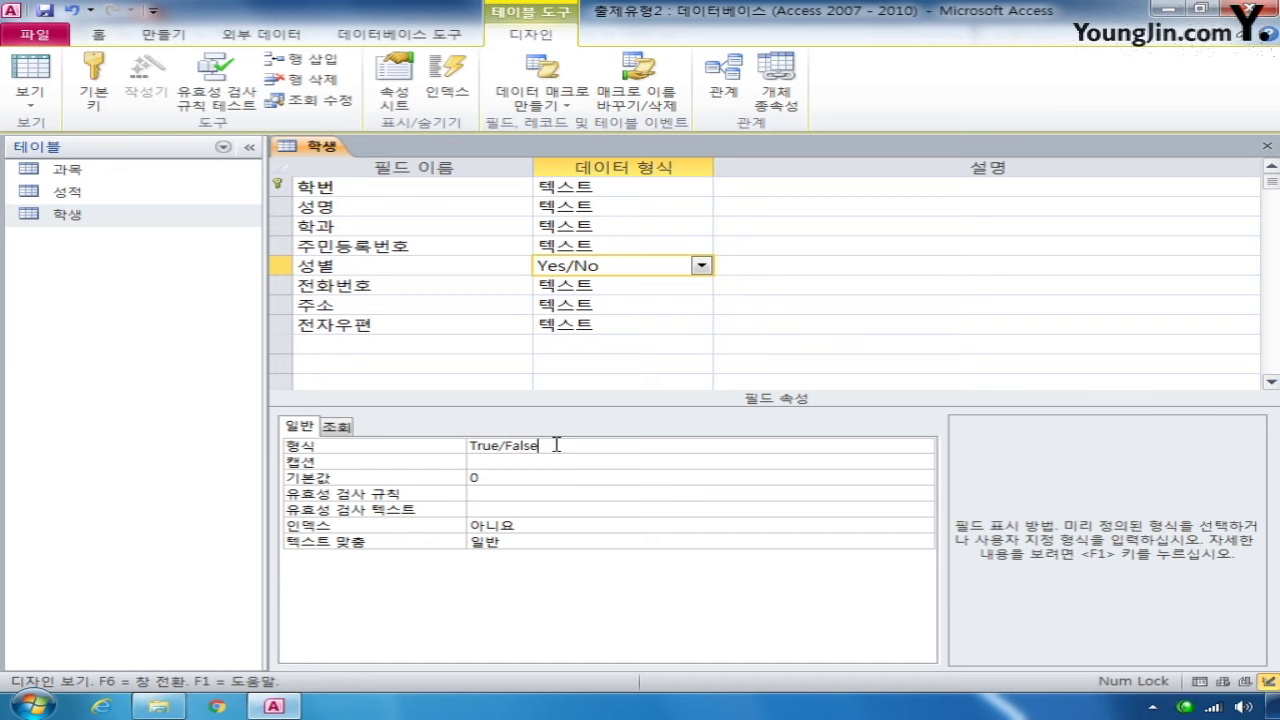
Close the 학생 table, saving the design and accepting the possible data loss, and reopen it in datasheet view
{"action": "left_click", "coordinate": [1267, 145]}
{"action": "left_click", "coordinate": [511, 402]}
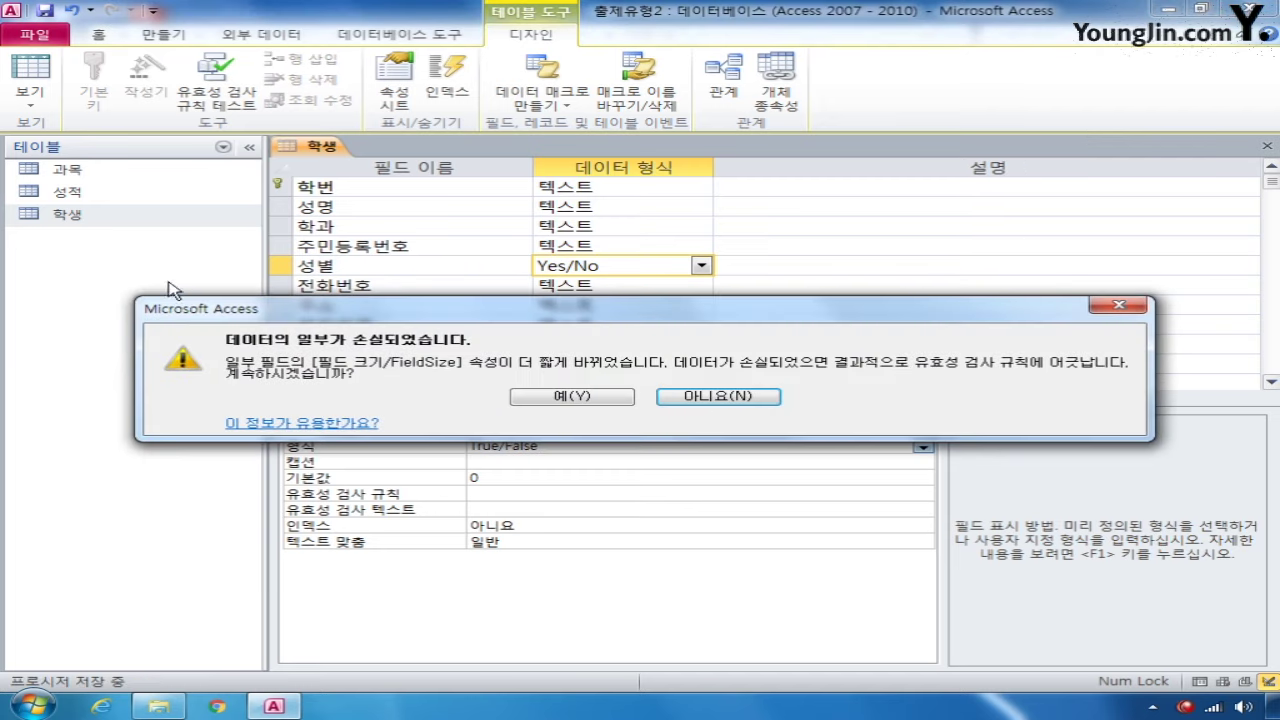
{"action": "left_click", "coordinate": [572, 397]}
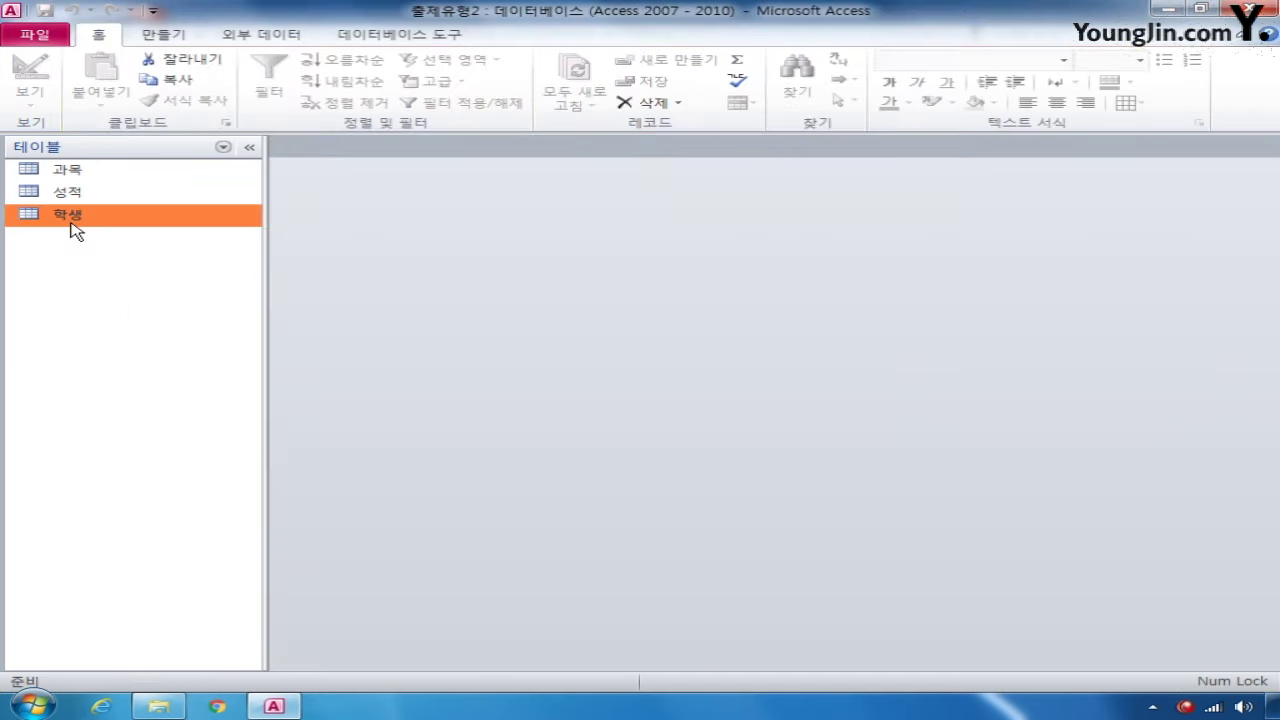
{"action": "double_click", "coordinate": [57, 214]}
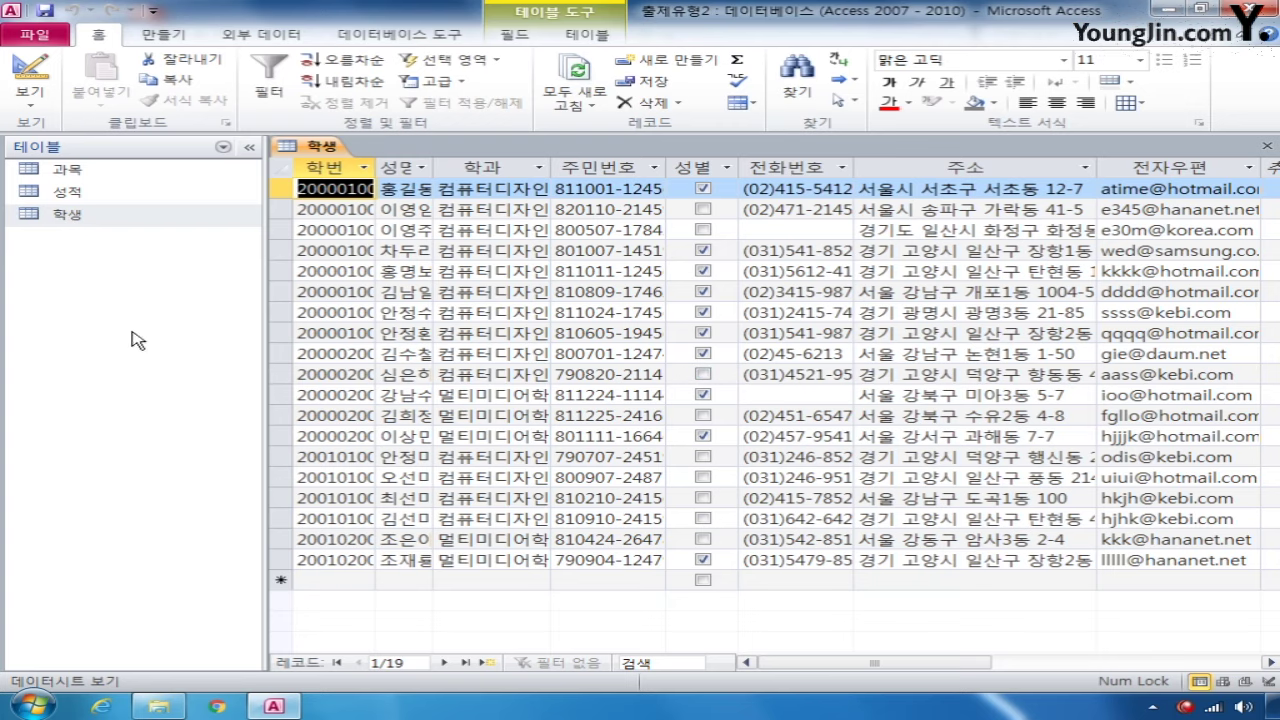
Give the 학생 table's 성별 field a semicolon-separated custom format with 남 for Yes and 여 for No, and close the table, saving the design
{"action": "right_click", "coordinate": [68, 218]}
{"action": "left_click", "coordinate": [150, 251]}
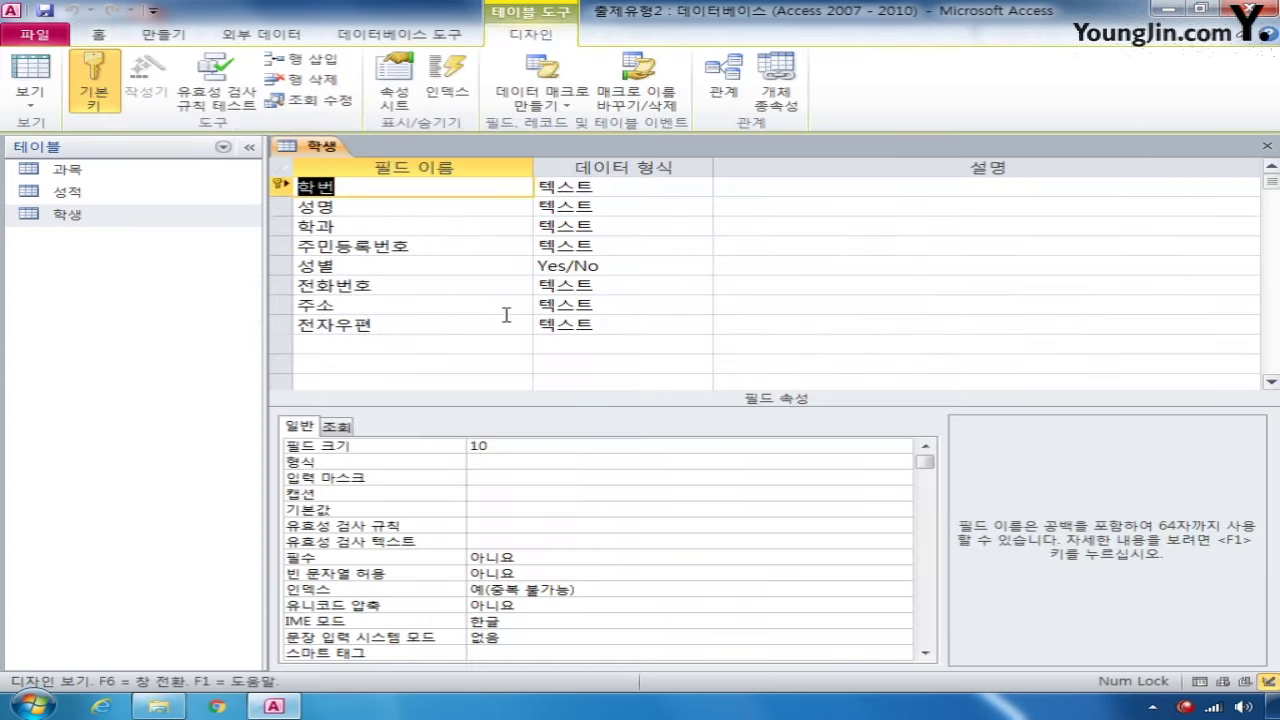
{"action": "left_click", "coordinate": [615, 266]}
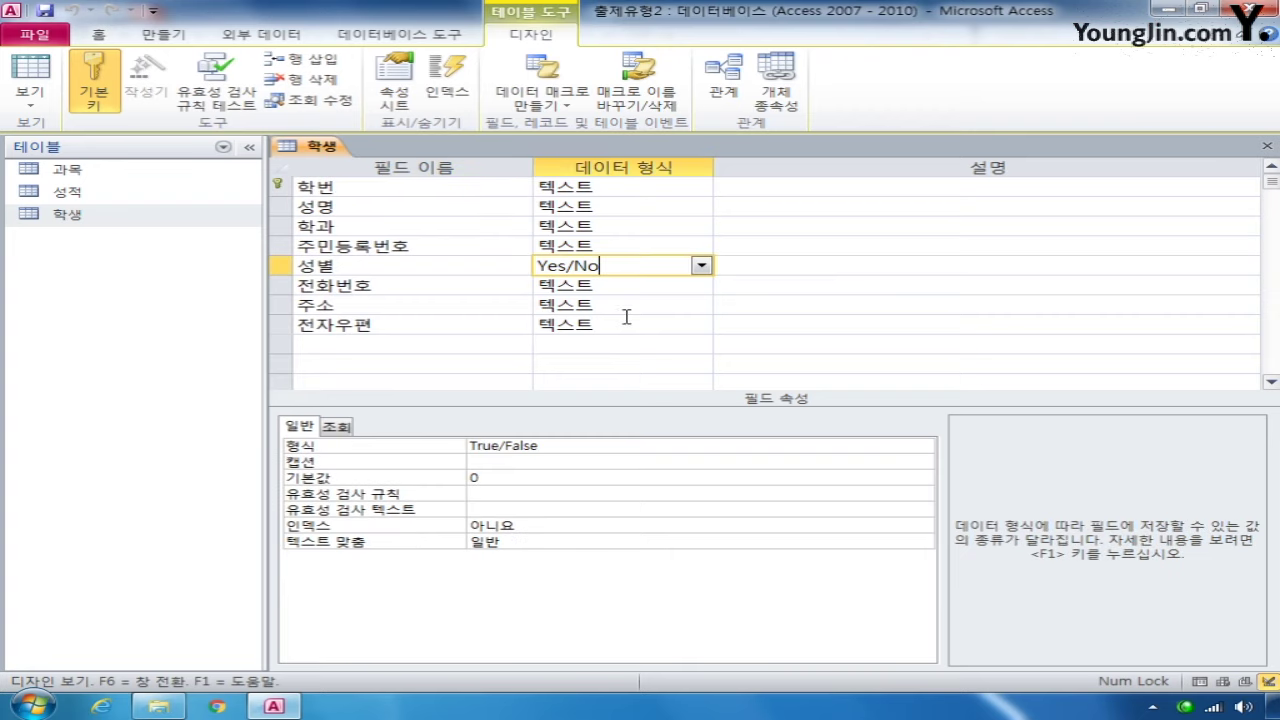
{"action": "left_click", "coordinate": [584, 446]}
{"action": "left_click_drag", "start_coordinate": [584, 446], "coordinate": [414, 449]}
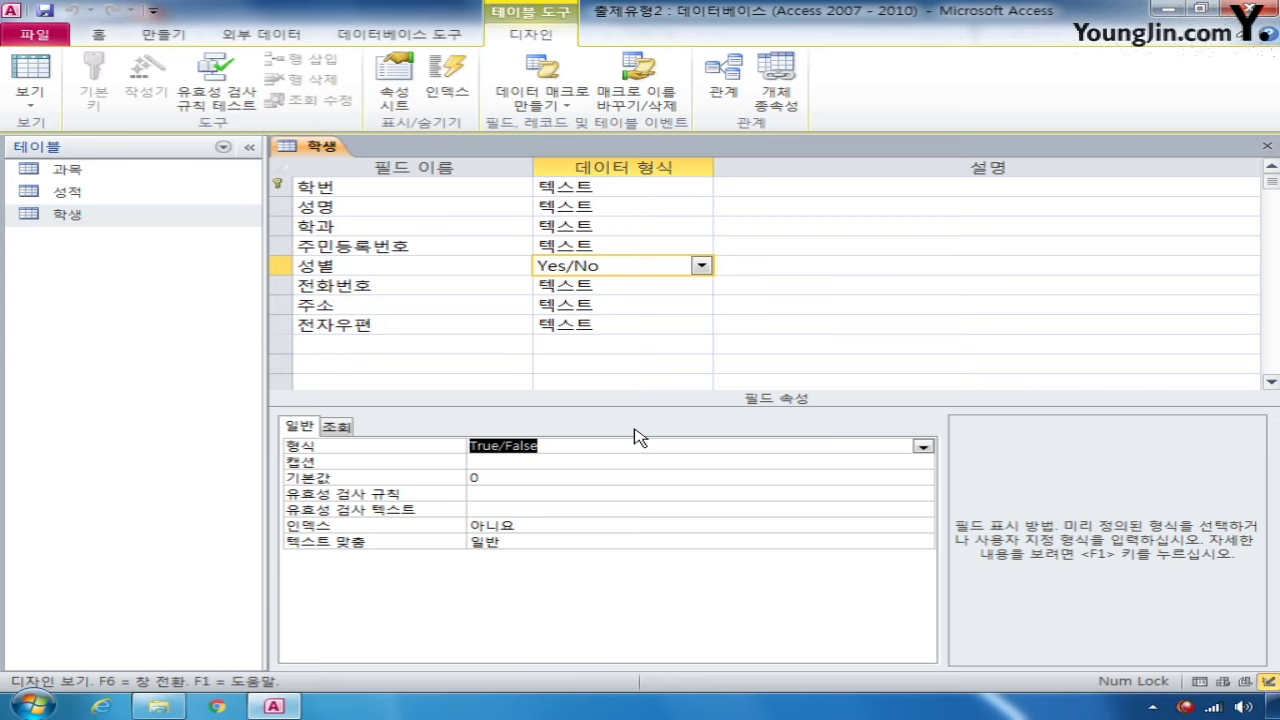
{"action": "type", "text": ";"}
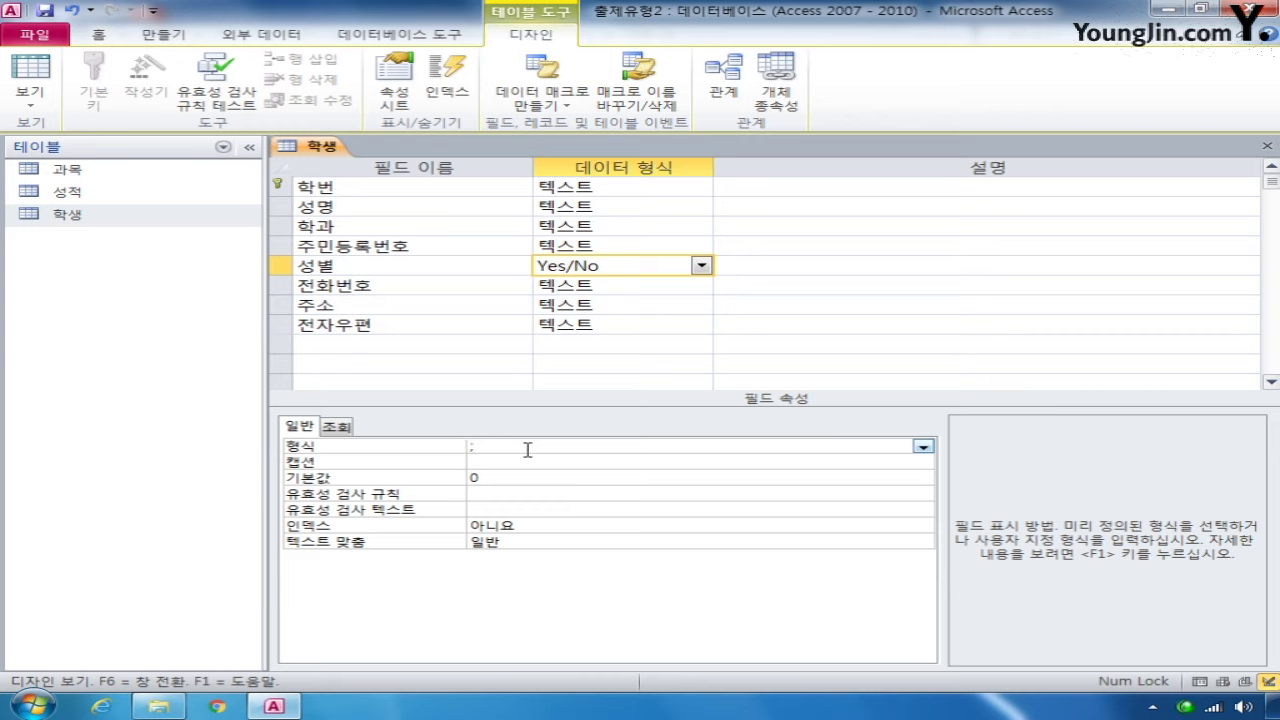
{"action": "type", "text": "남;여"}
{"action": "key", "text": "Right"}
{"action": "key", "text": "Right"}
{"action": "key", "text": "Right"}
{"action": "key", "text": "Right"}
{"action": "type", "text": ";"}
{"action": "left_click", "coordinate": [1267, 146]}
{"action": "left_click", "coordinate": [505, 400]}
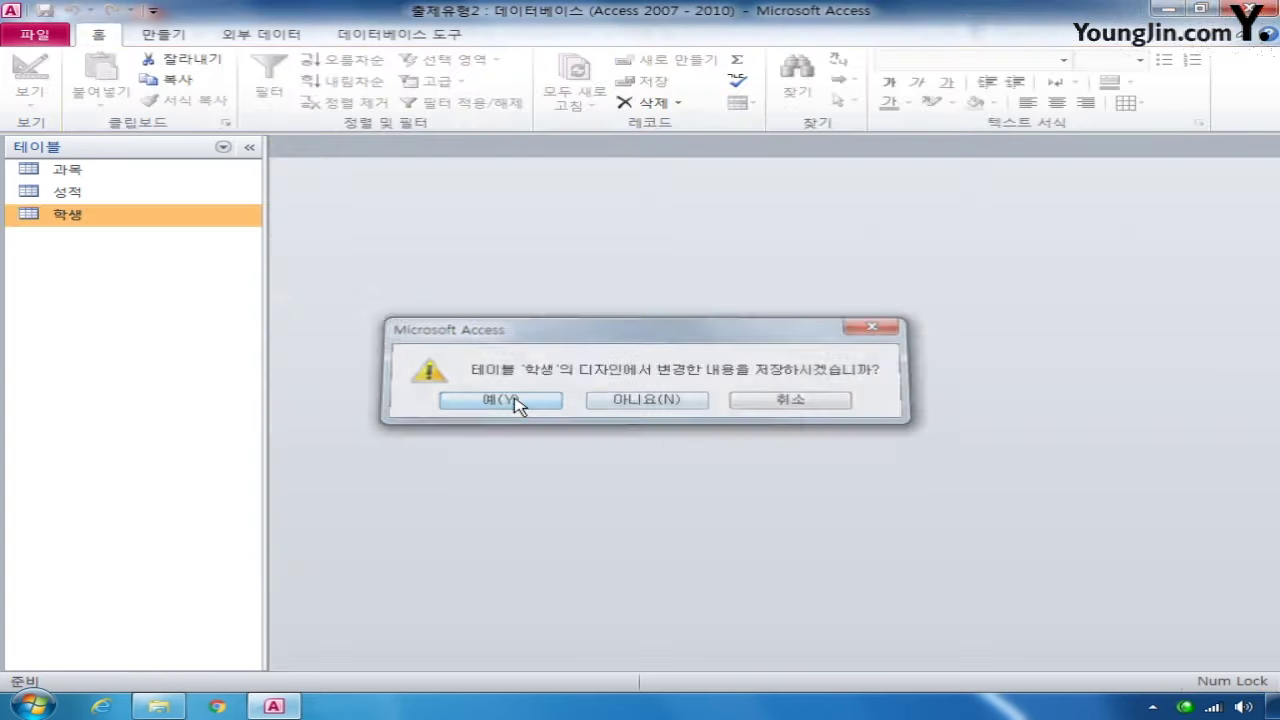